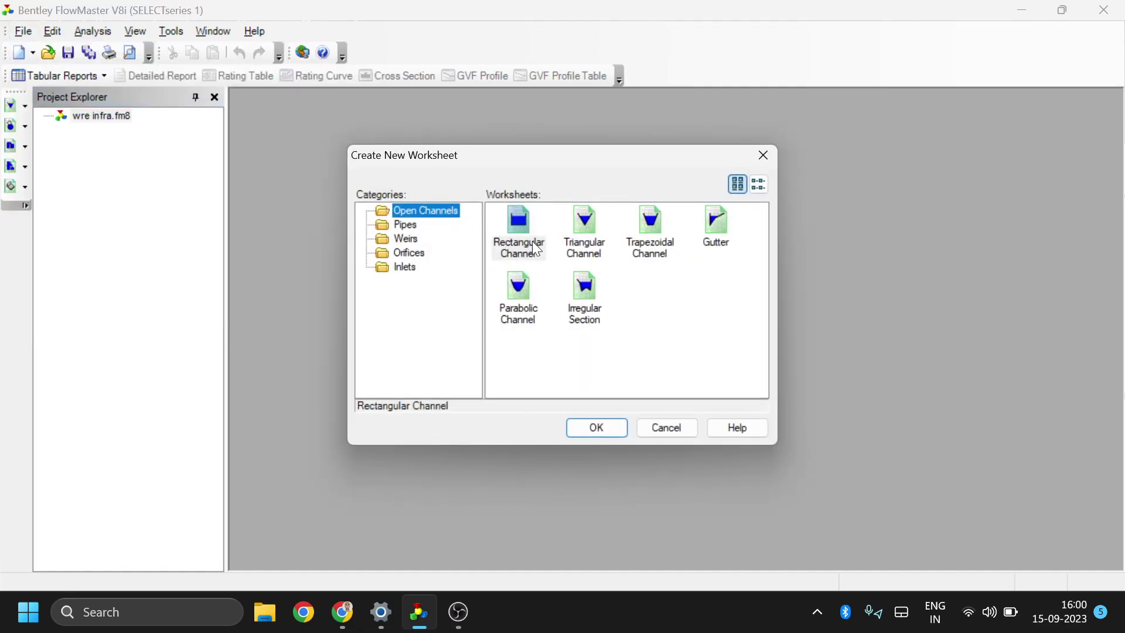
Create a Triangular Channel worksheet and set it to solve for Equal Side Slopes
left_click(591, 245)
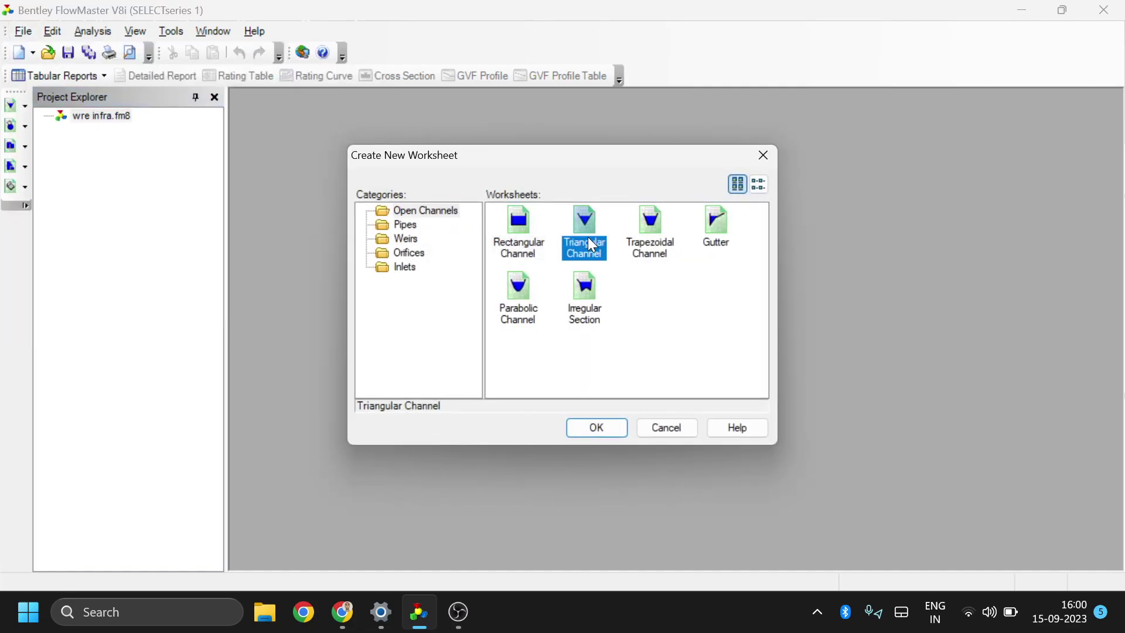
left_click(588, 430)
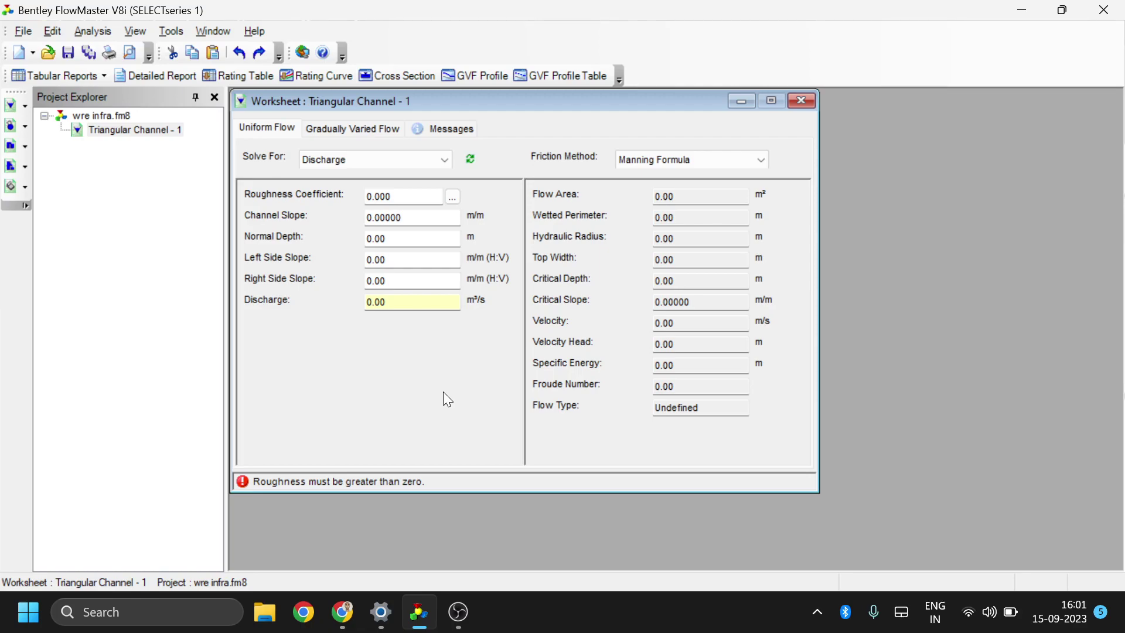
left_click(339, 160)
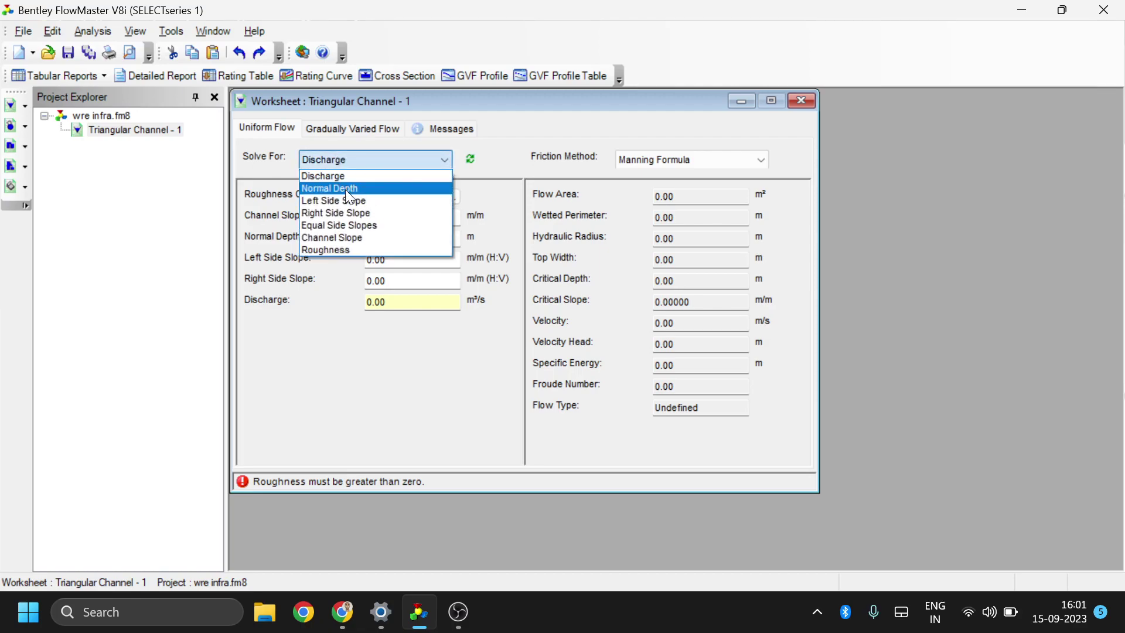
left_click(381, 226)
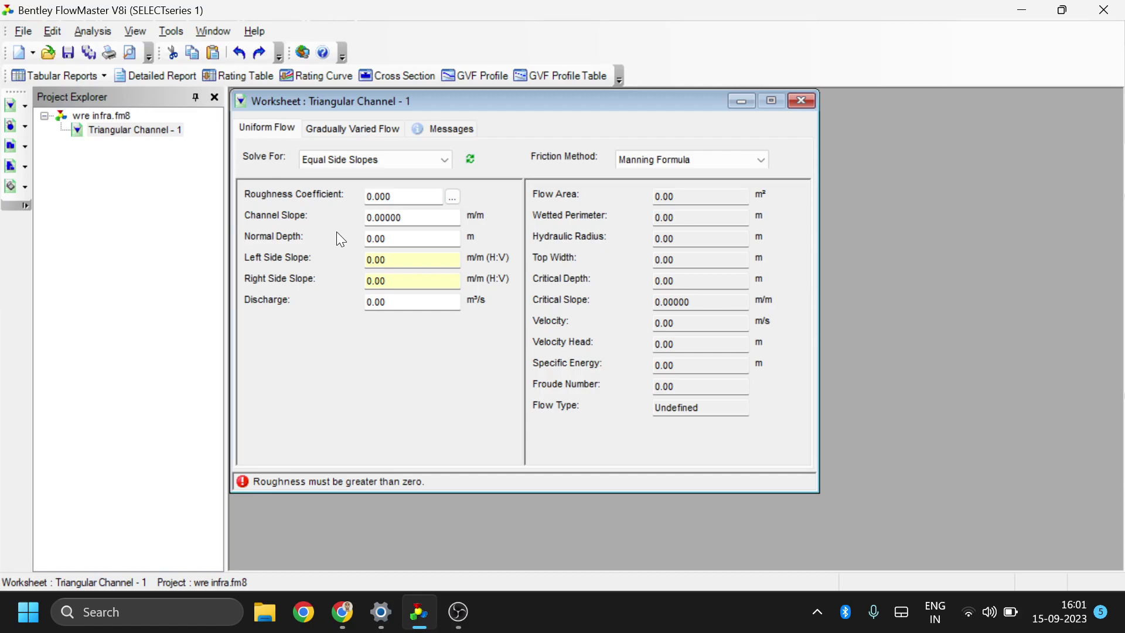
Set the channel slope to 0.05 m/m and the normal depth to 0.3 m
left_click(413, 217)
left_click_drag(414, 217, 351, 211)
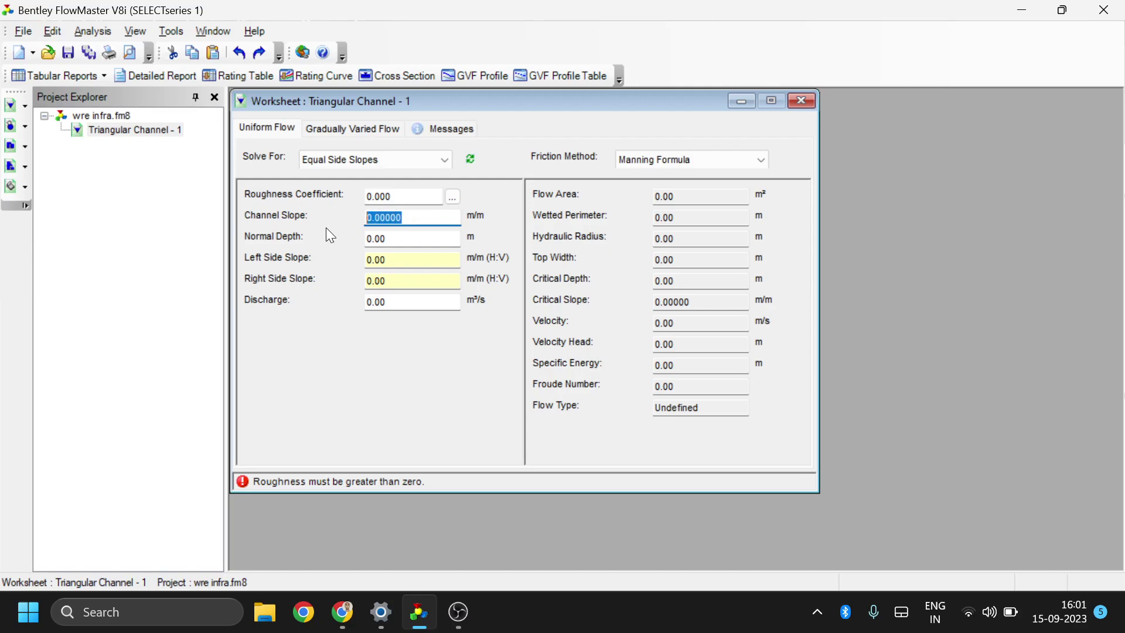
type("0.05")
left_click(394, 240)
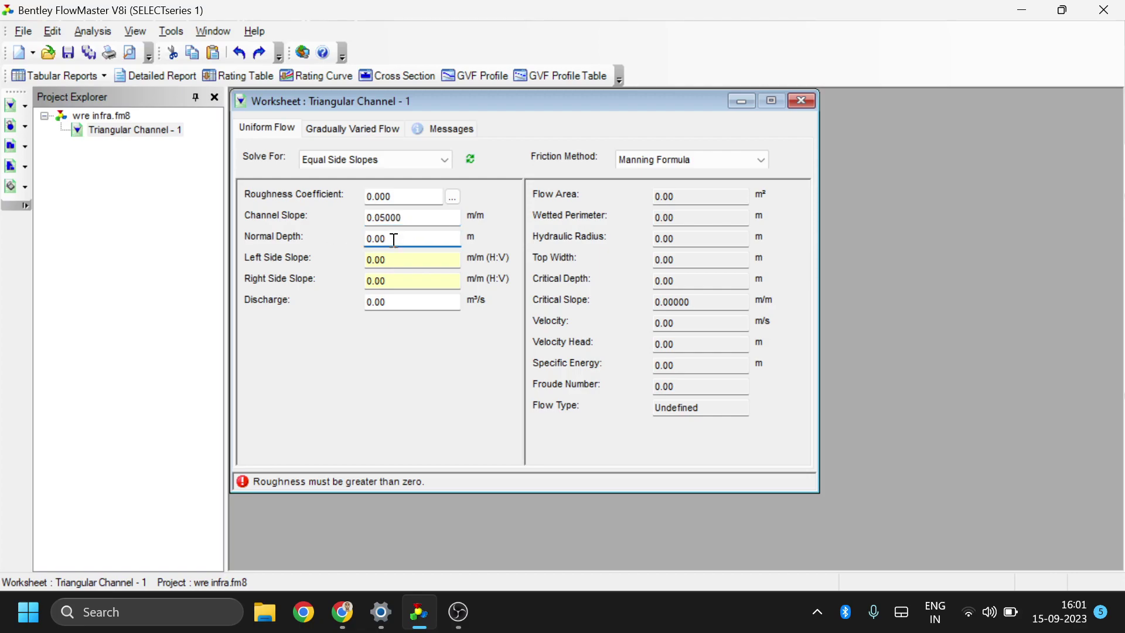
left_click_drag(387, 240, 357, 249)
type("0.3")
Set the channel's discharge to 0.6 m³/s
left_click(408, 263)
left_click_drag(401, 262, 349, 253)
left_click(398, 301)
left_click_drag(399, 302, 349, 315)
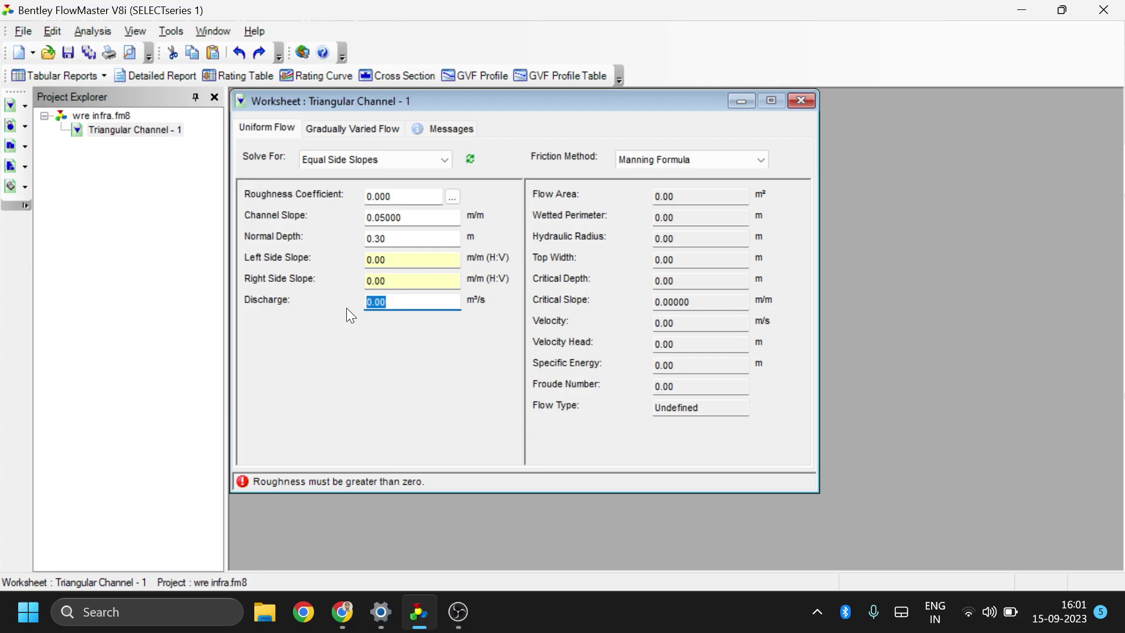
type(".6")
left_click(703, 196)
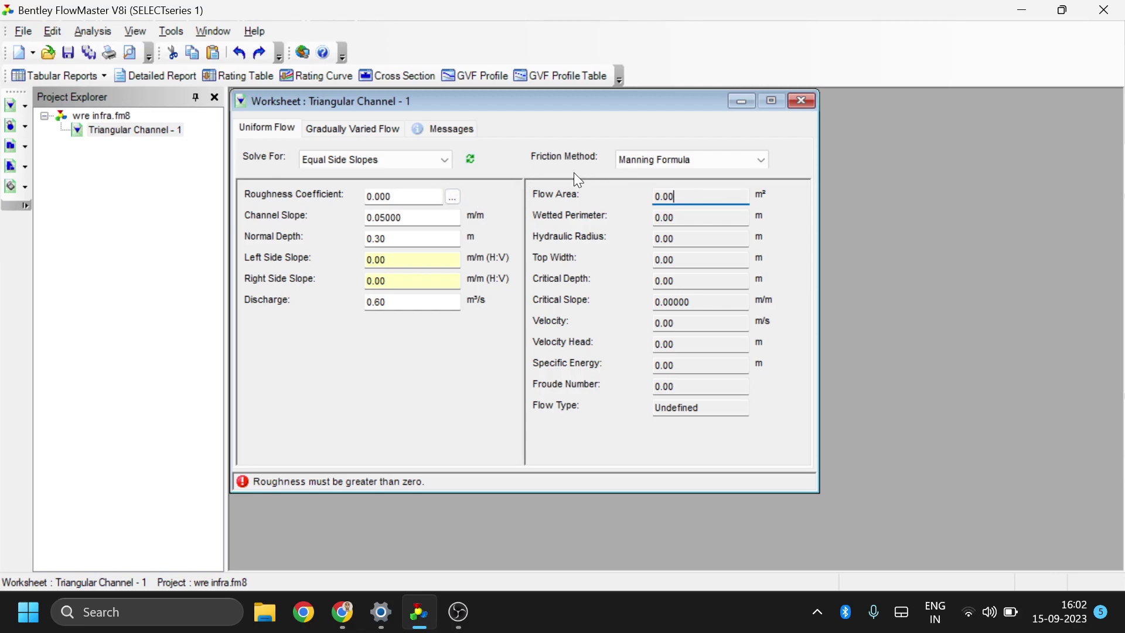
Take the roughness coefficient from the Concrete entry in MaterialLibrary.xml and recalculate the worksheet
left_click(453, 196)
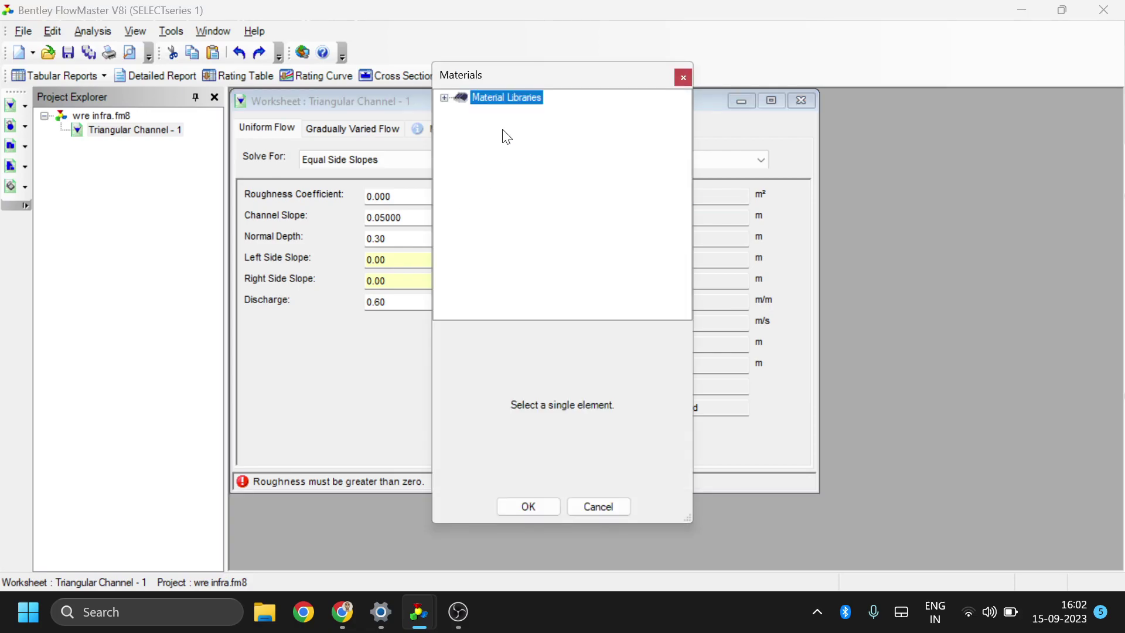
left_click(444, 98)
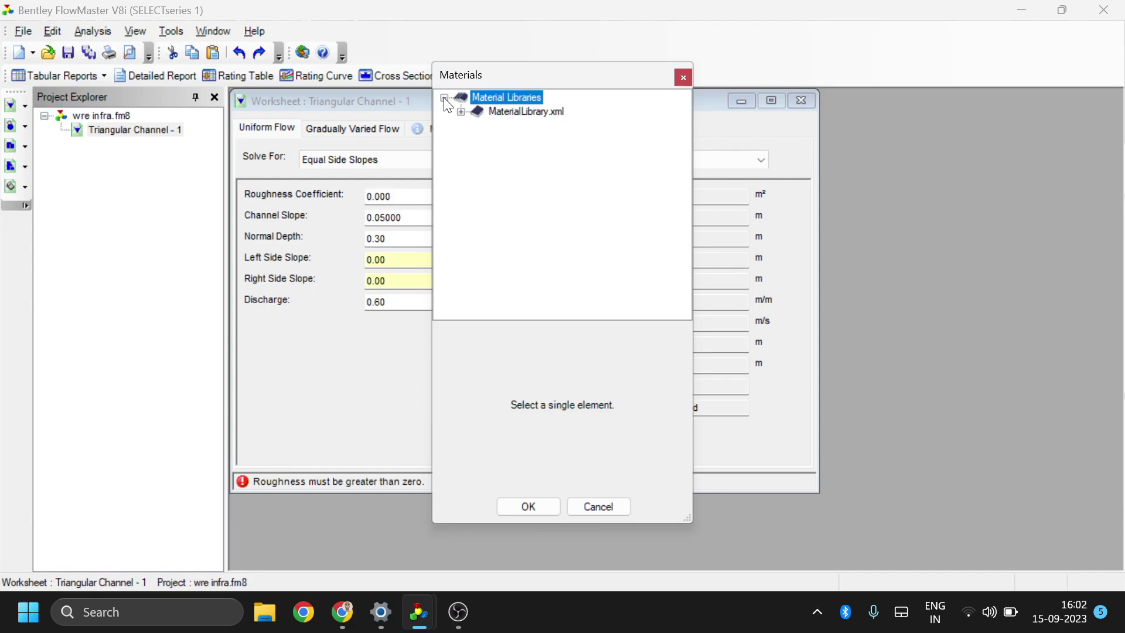
left_click(461, 112)
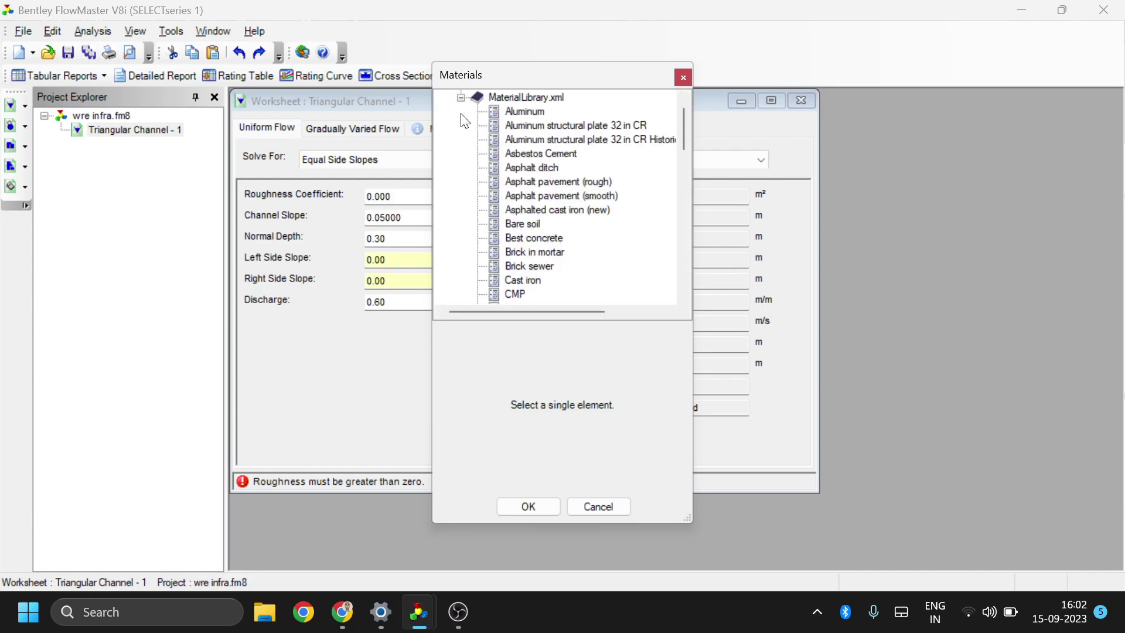
scroll(505, 222, "down", 1)
scroll(514, 258, "down", 2)
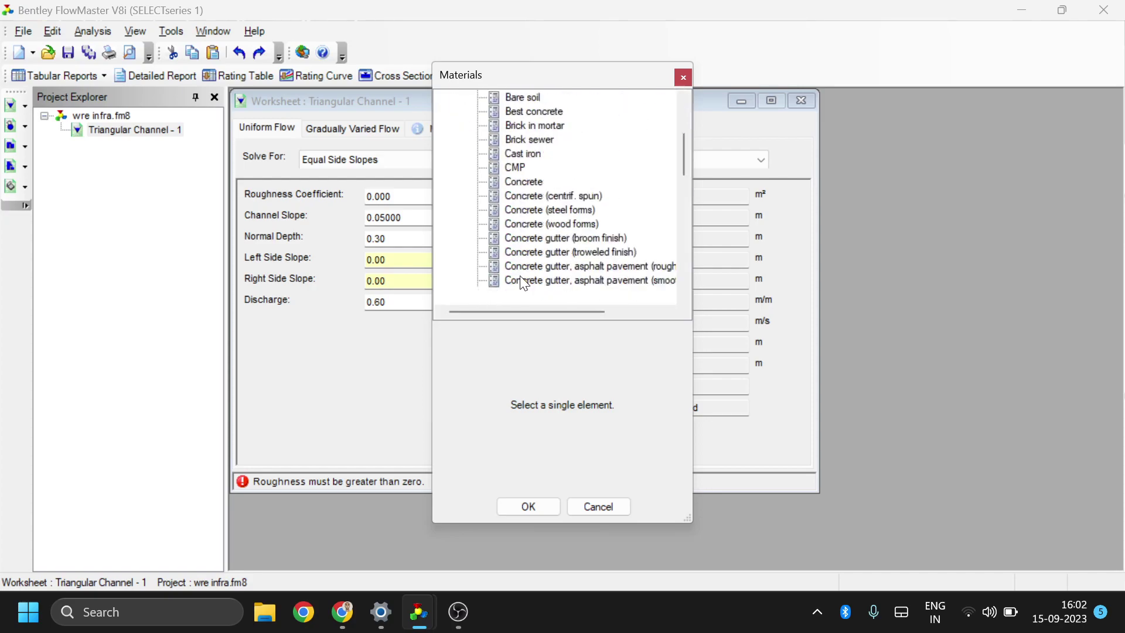
scroll(516, 257, "up", 1)
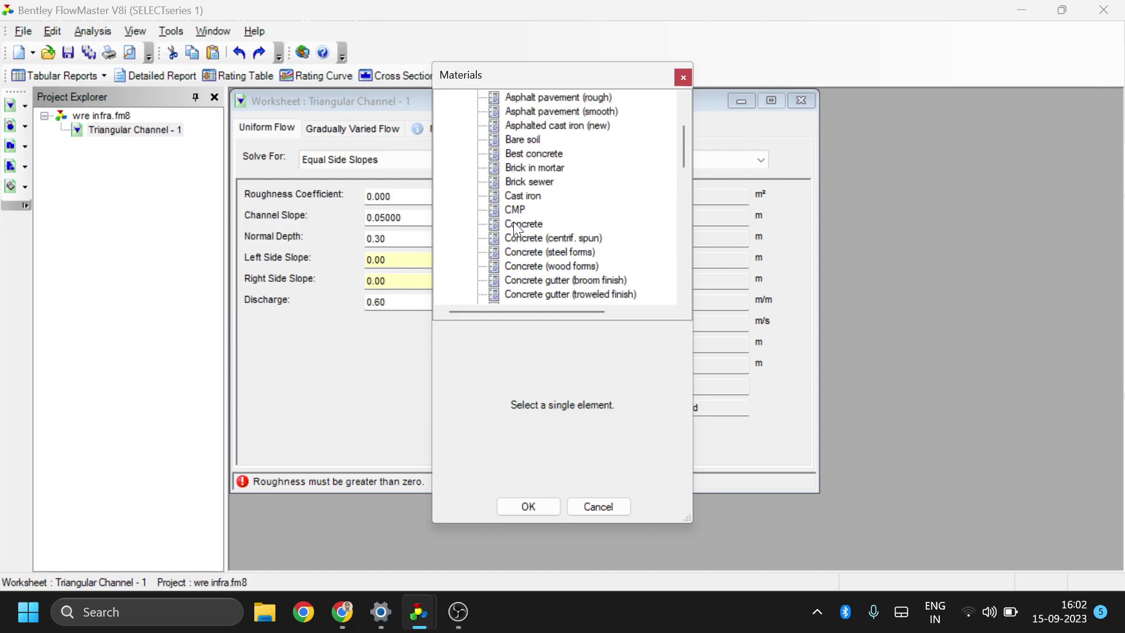
left_click(503, 226)
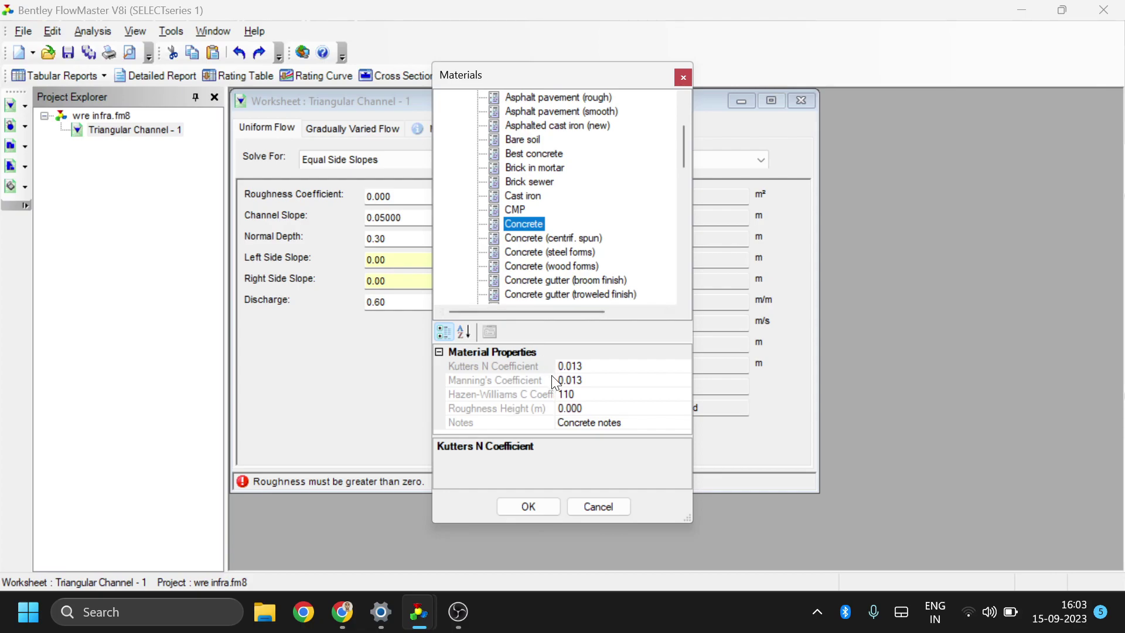
left_click(528, 506)
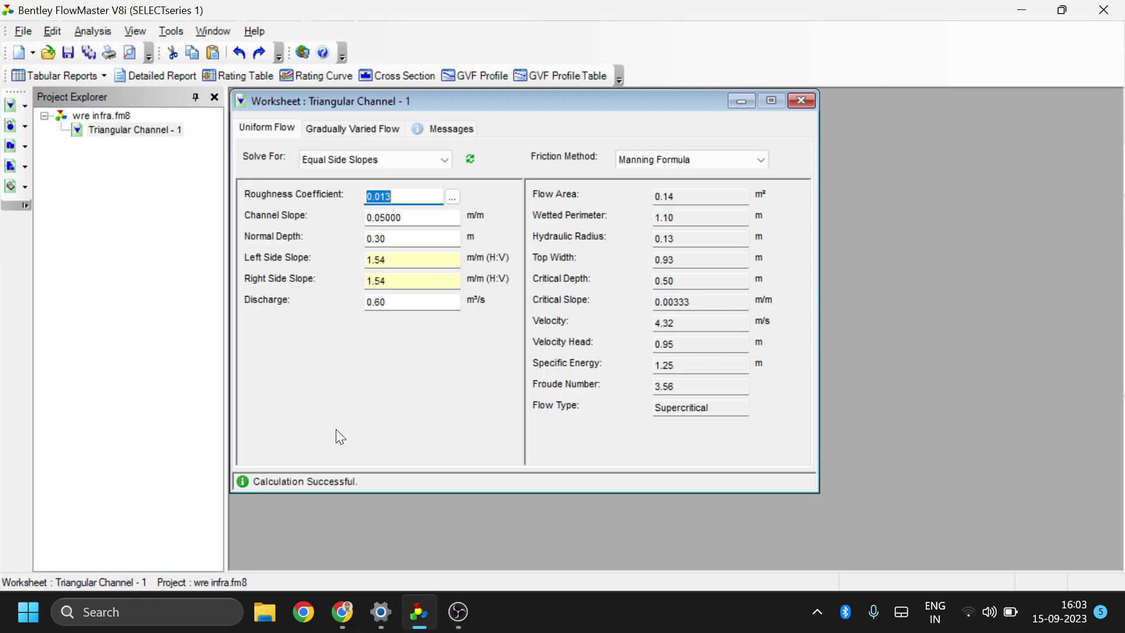
left_click(473, 156)
left_click(459, 612)
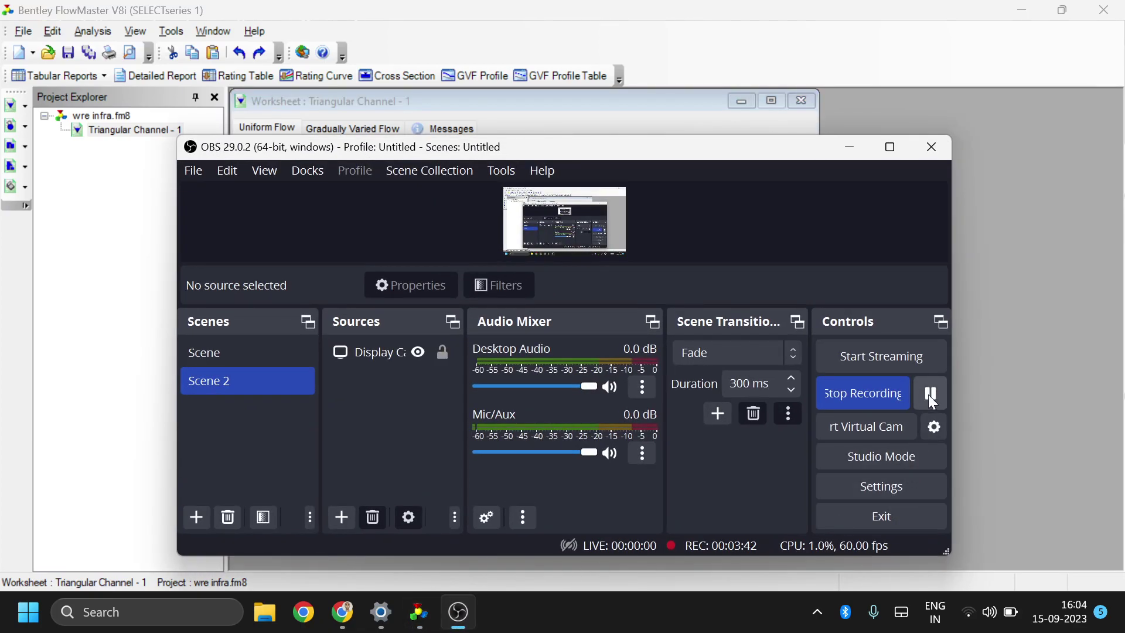
left_click(927, 395)
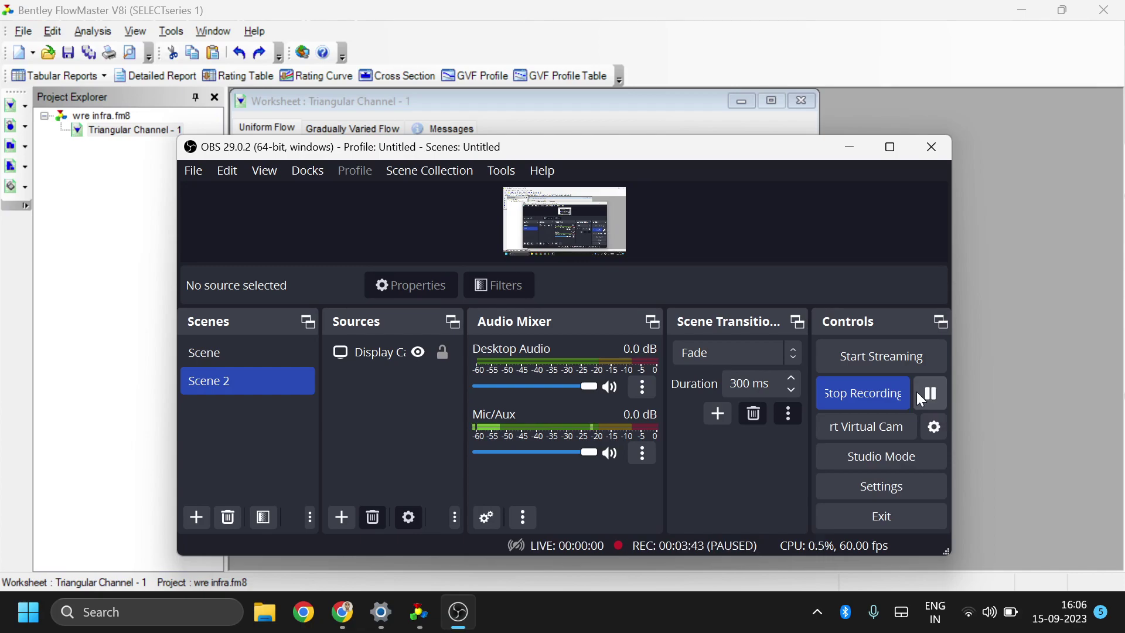
left_click(916, 391)
left_click(846, 149)
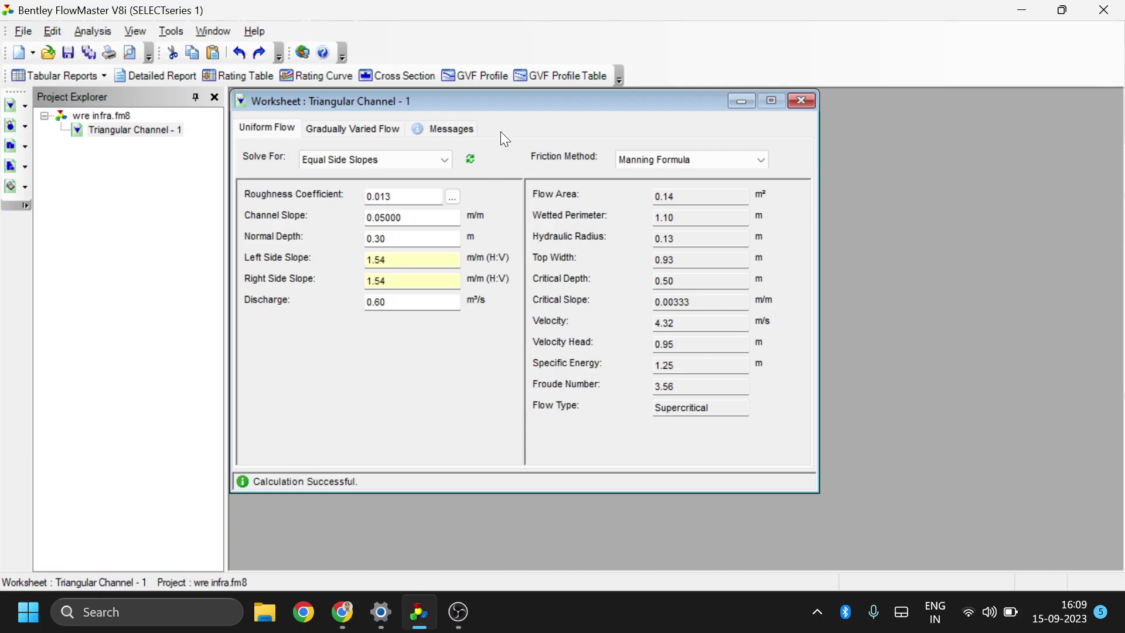
left_click_drag(509, 103, 588, 151)
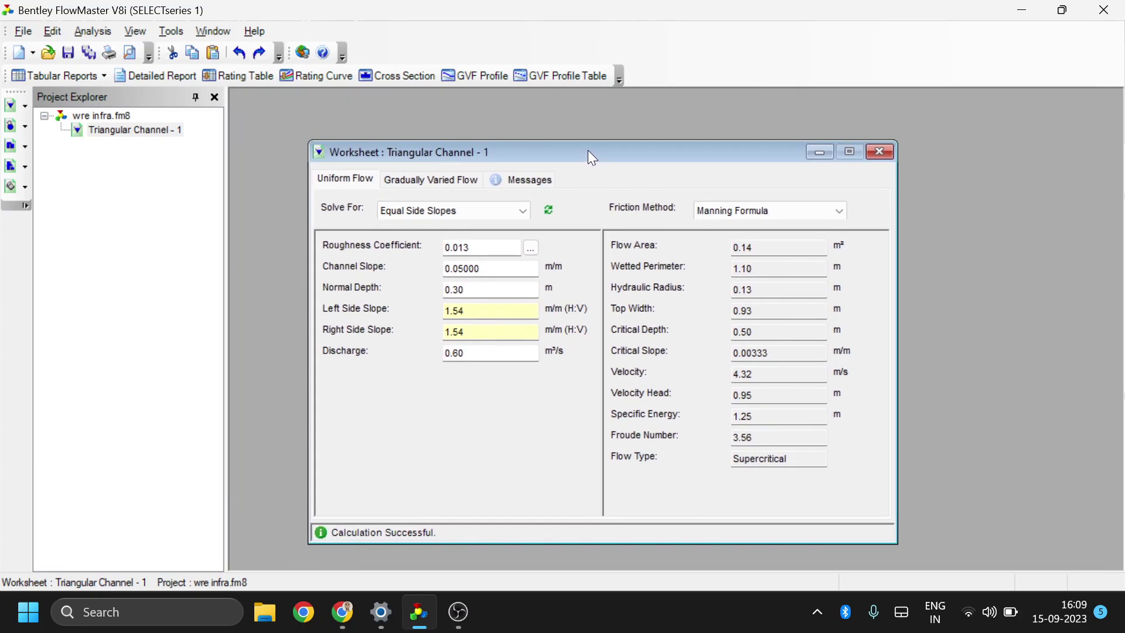
left_click(326, 77)
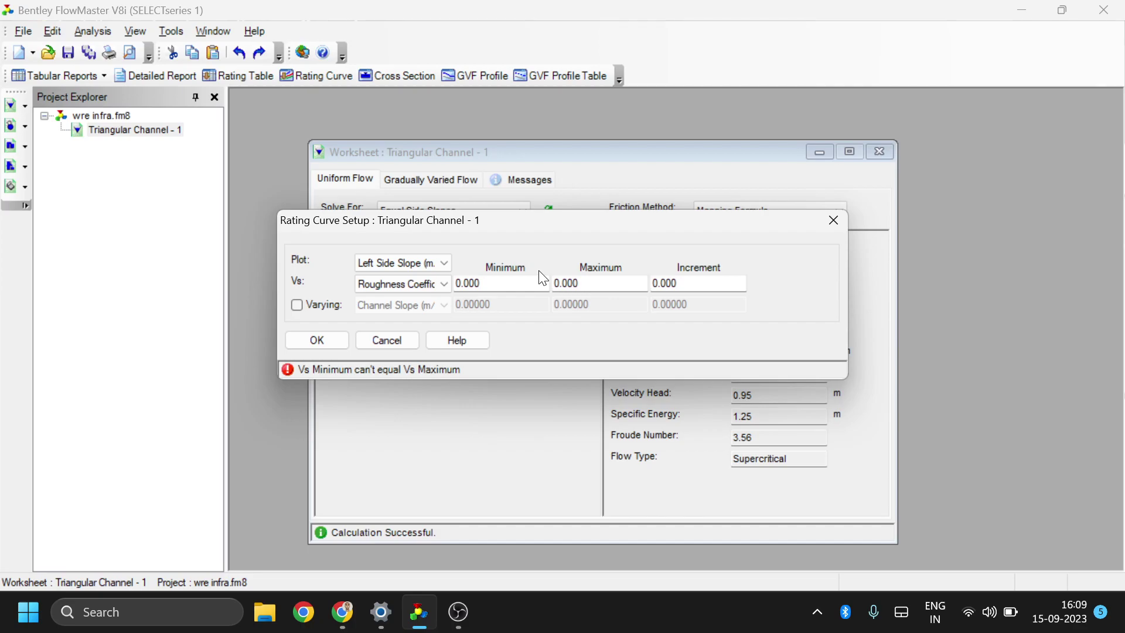
left_click(834, 221)
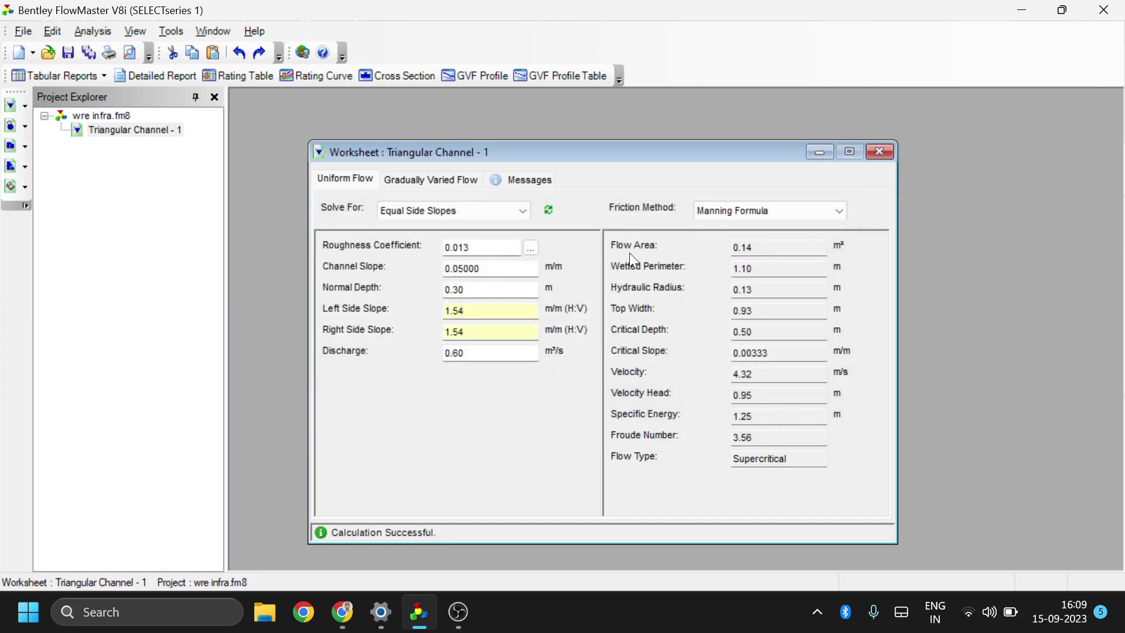
Change the triangular channel worksheet to solve for Discharge
left_click(522, 218)
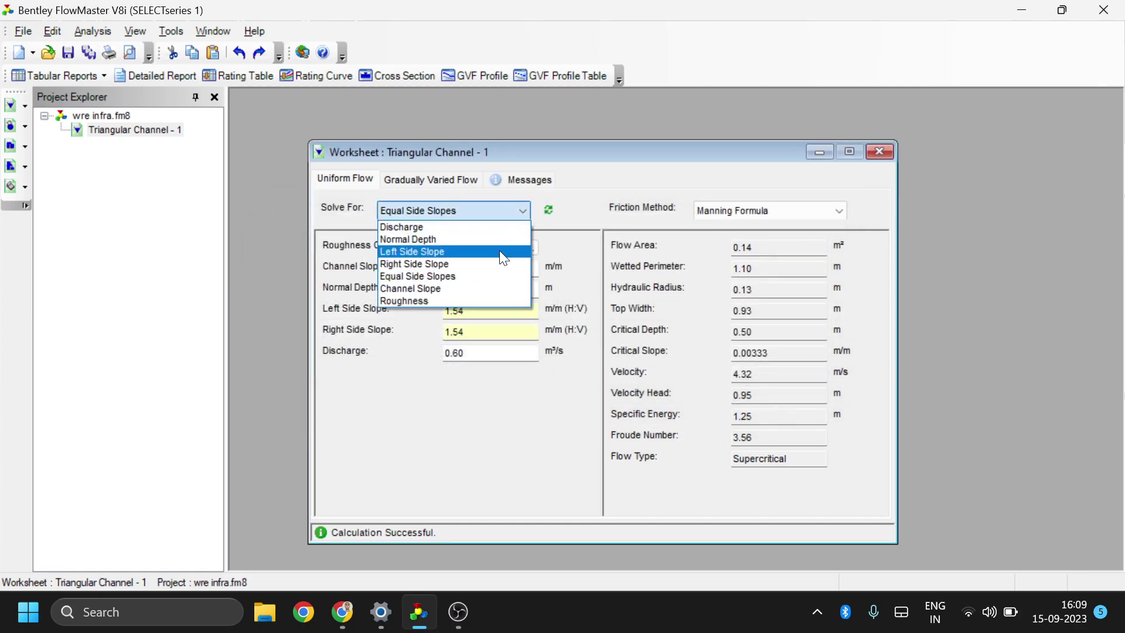
left_click(449, 227)
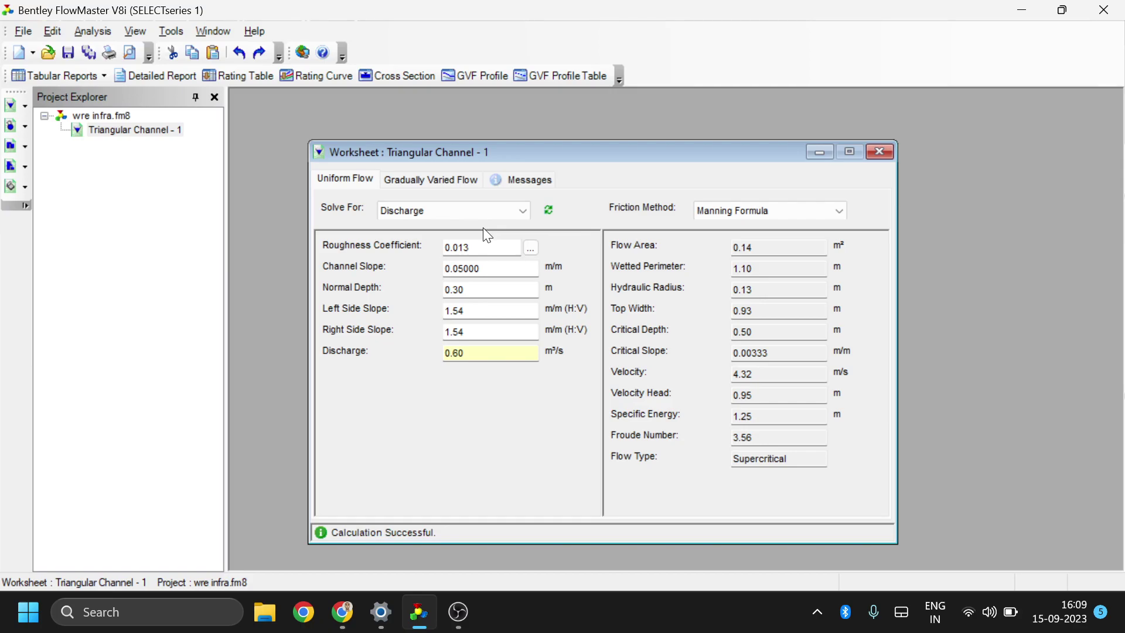
left_click(253, 79)
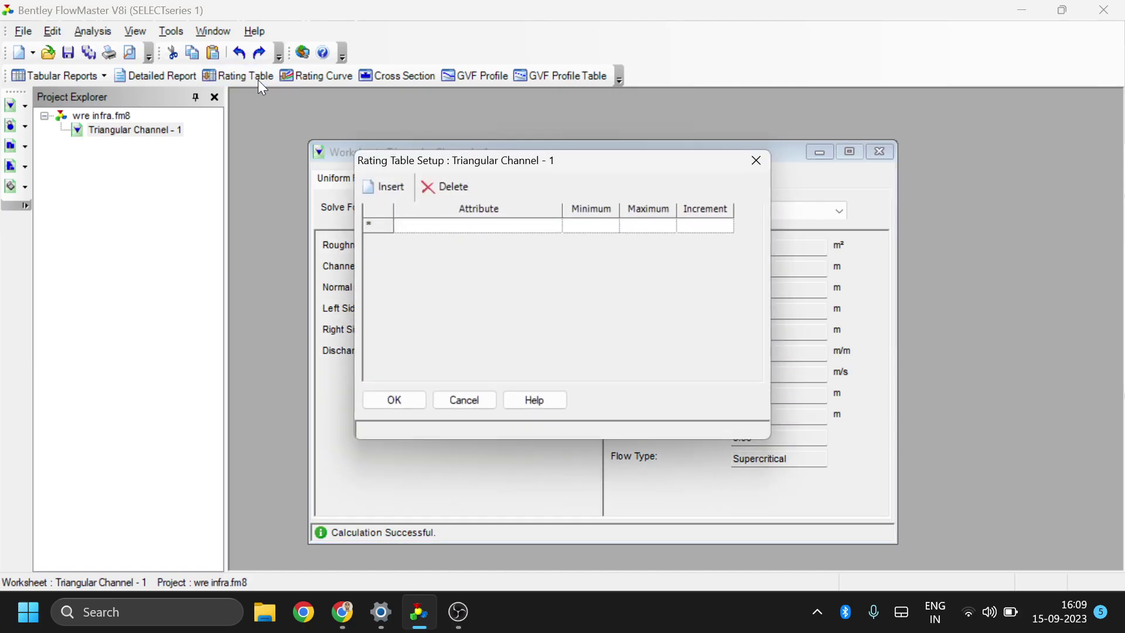
left_click(756, 160)
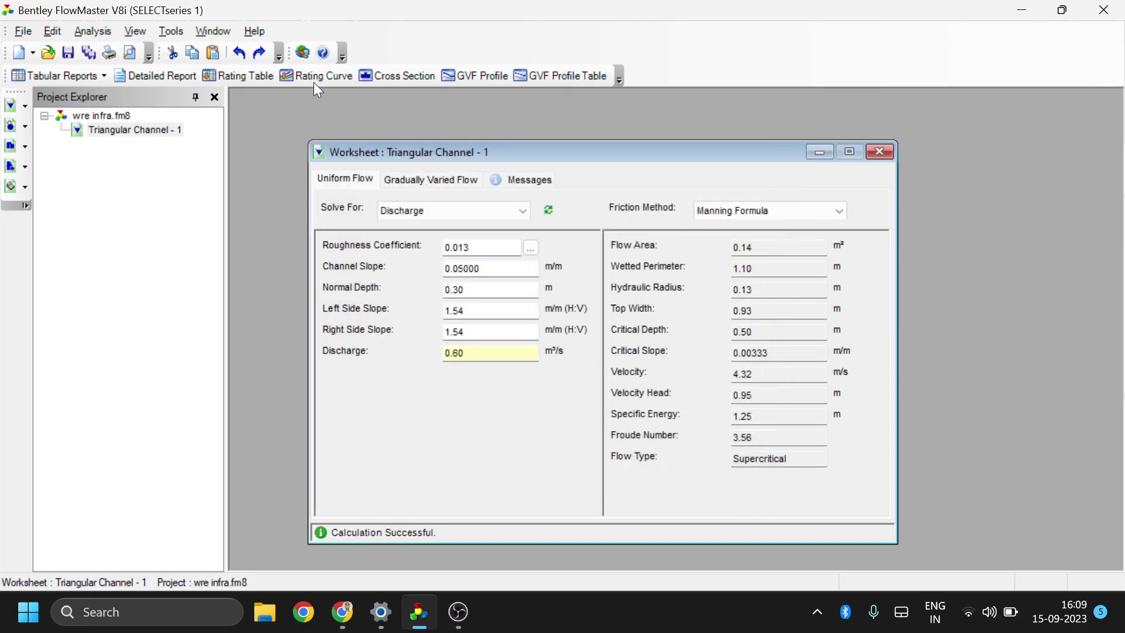
Start a rating curve for the triangular channel that plots Discharge against Normal Depth
left_click(312, 75)
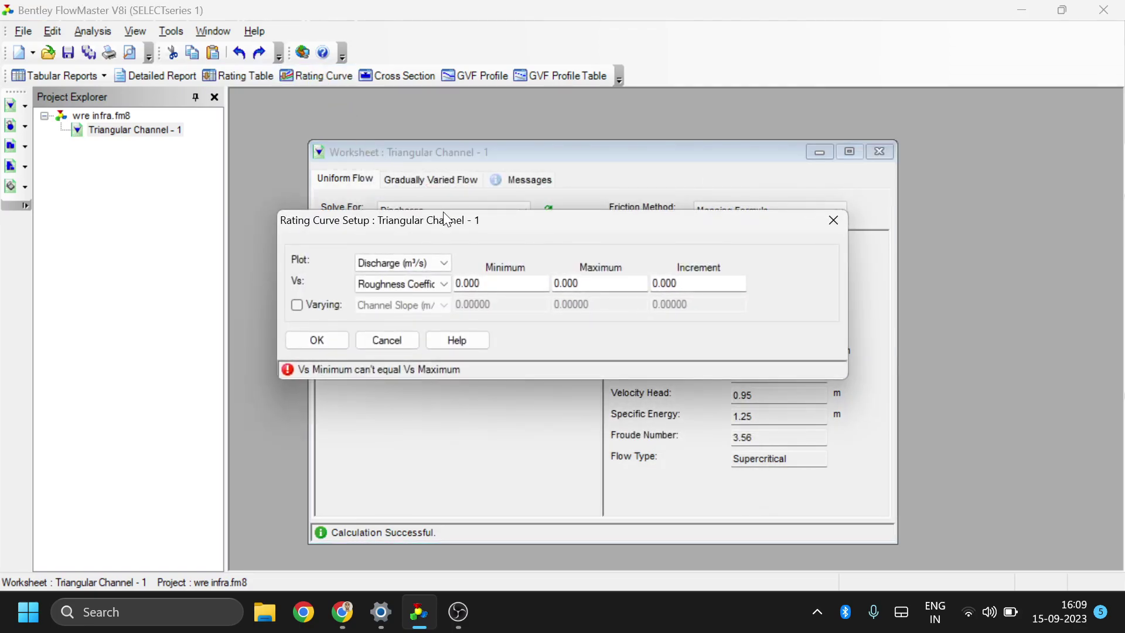
left_click(423, 268)
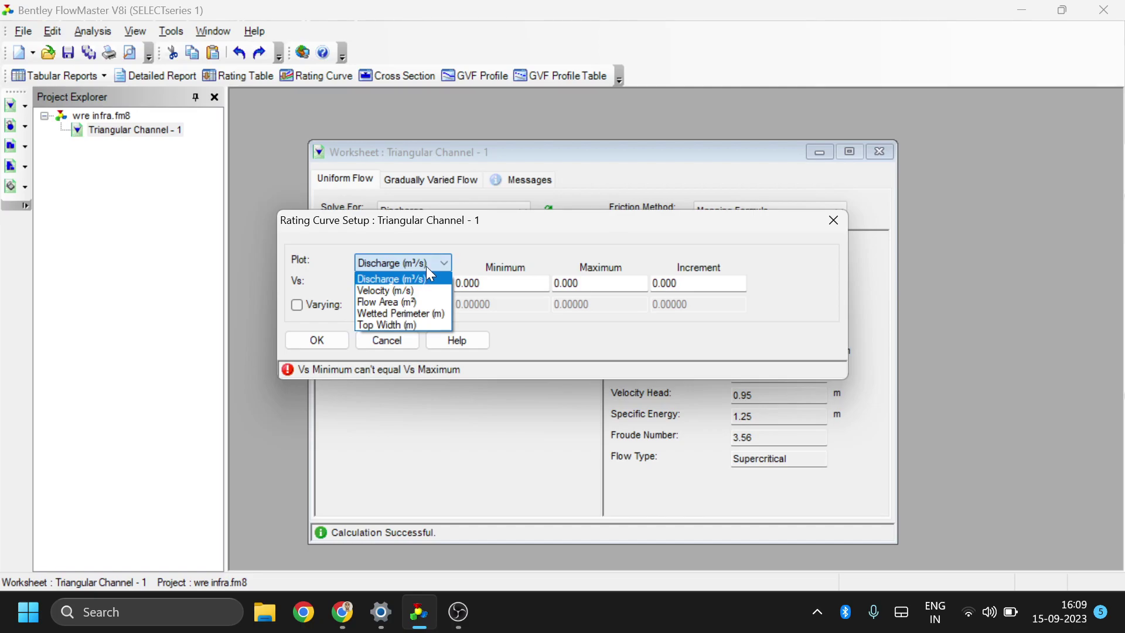
left_click(438, 261)
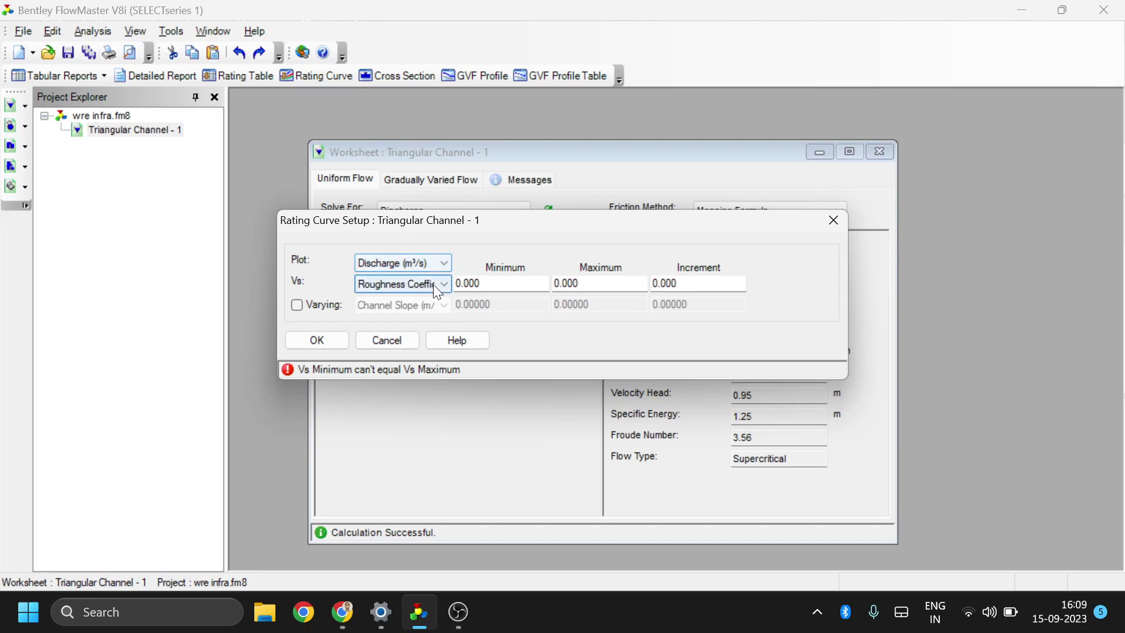
left_click(434, 284)
left_click(435, 320)
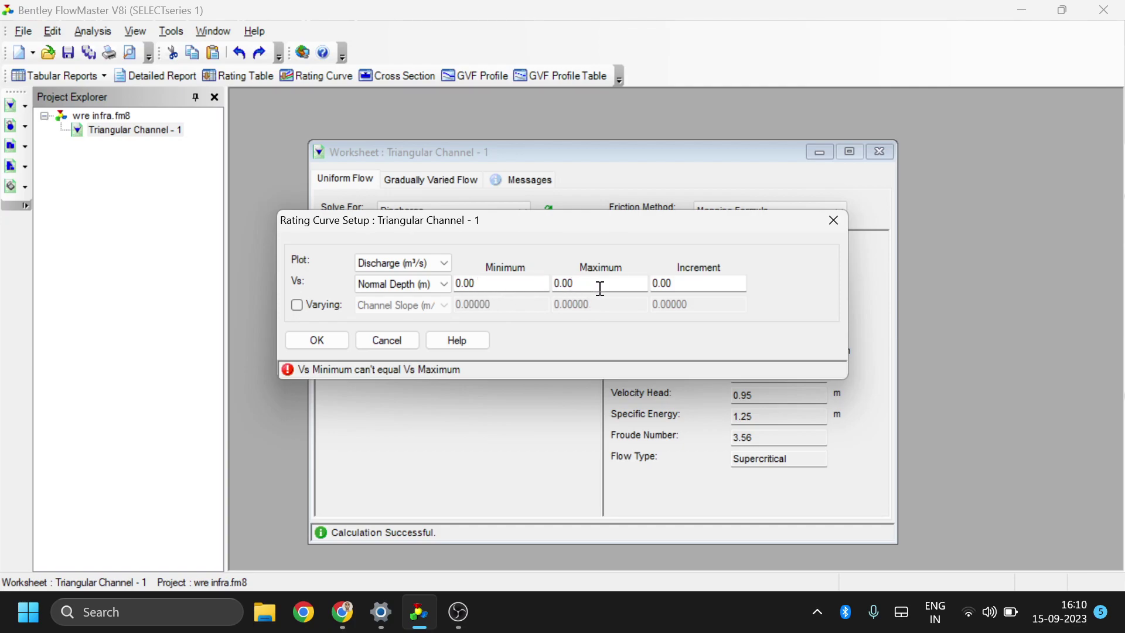
Set the curve's normal depth maximum to 0.3 m and increment to 0.01 m, without a varying parameter, and generate the curve
left_click_drag(600, 288, 565, 290)
type("3")
left_click(695, 283)
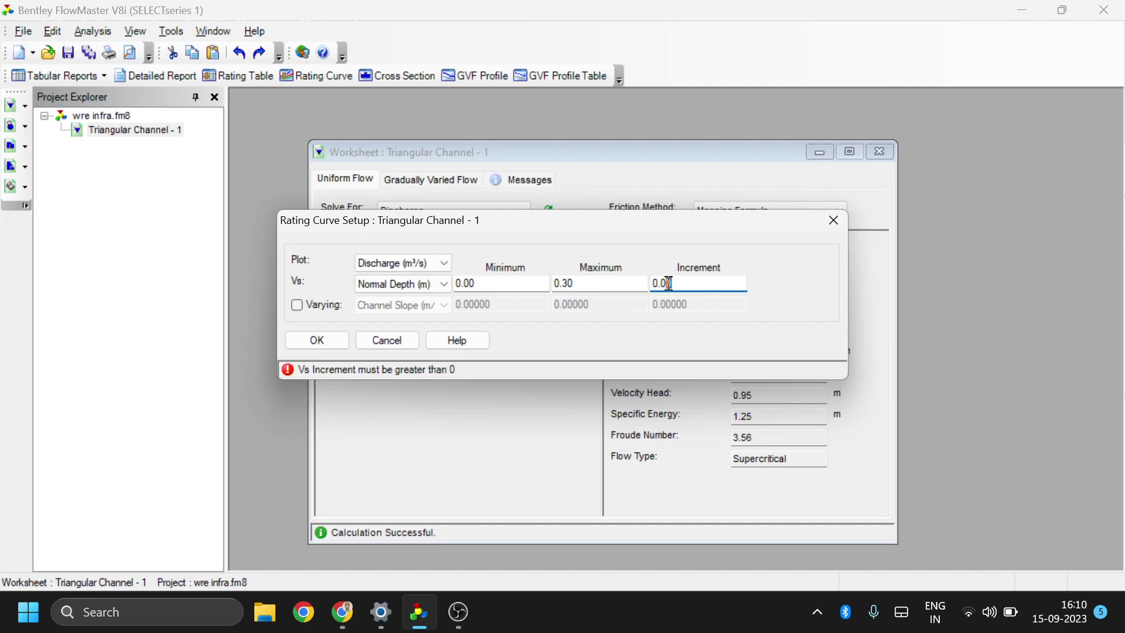
type("1")
left_click(296, 305)
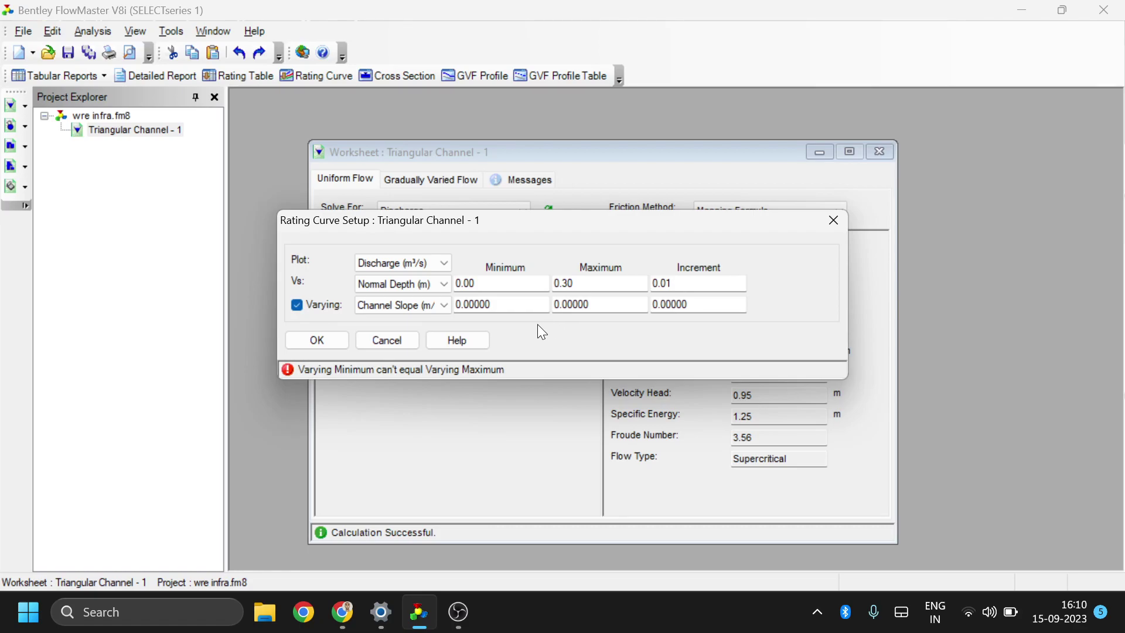
left_click(322, 304)
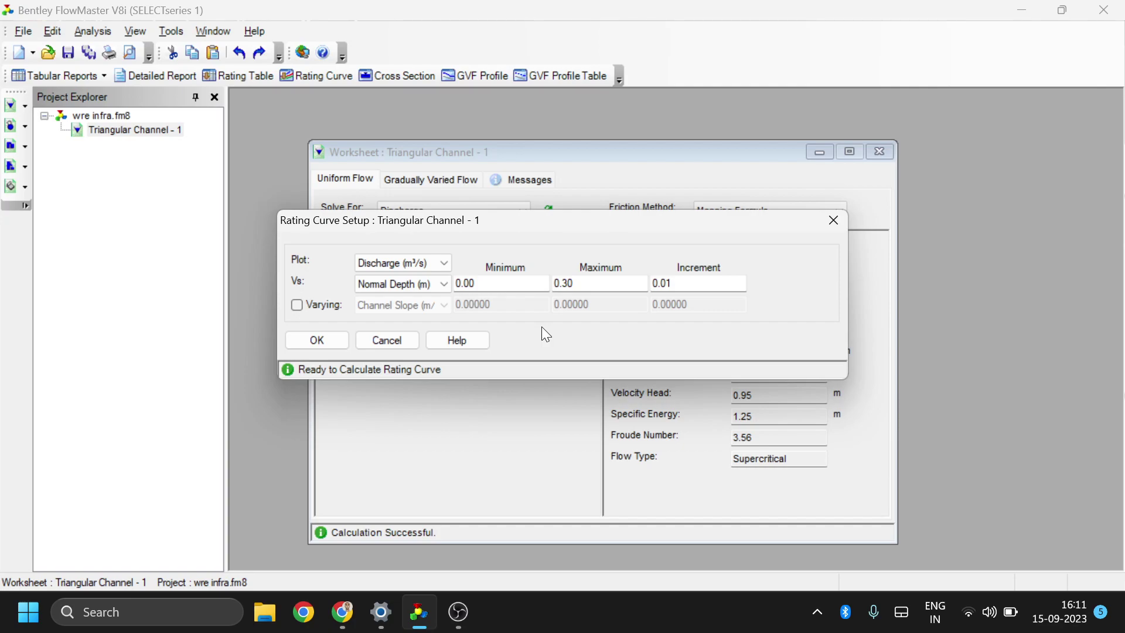
left_click(337, 338)
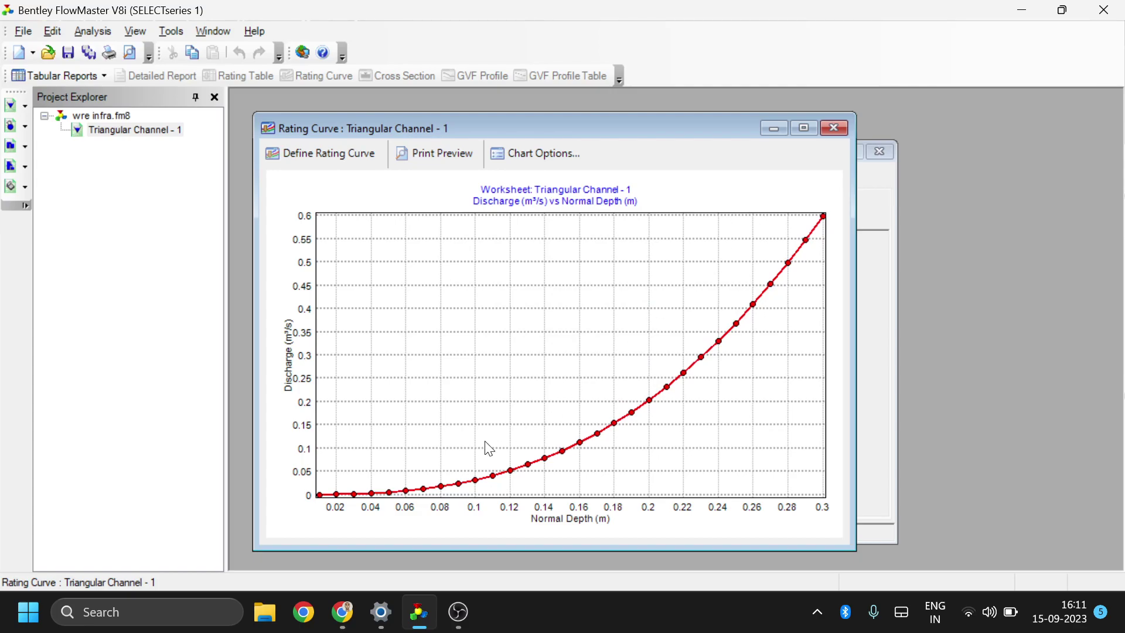
left_click(460, 612)
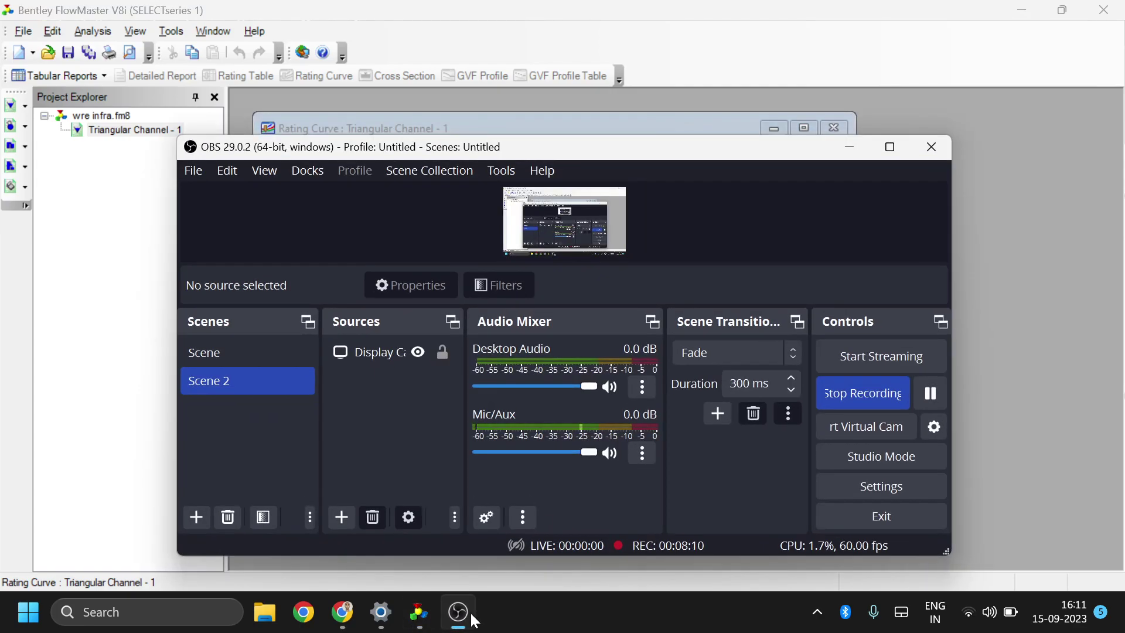
left_click(474, 621)
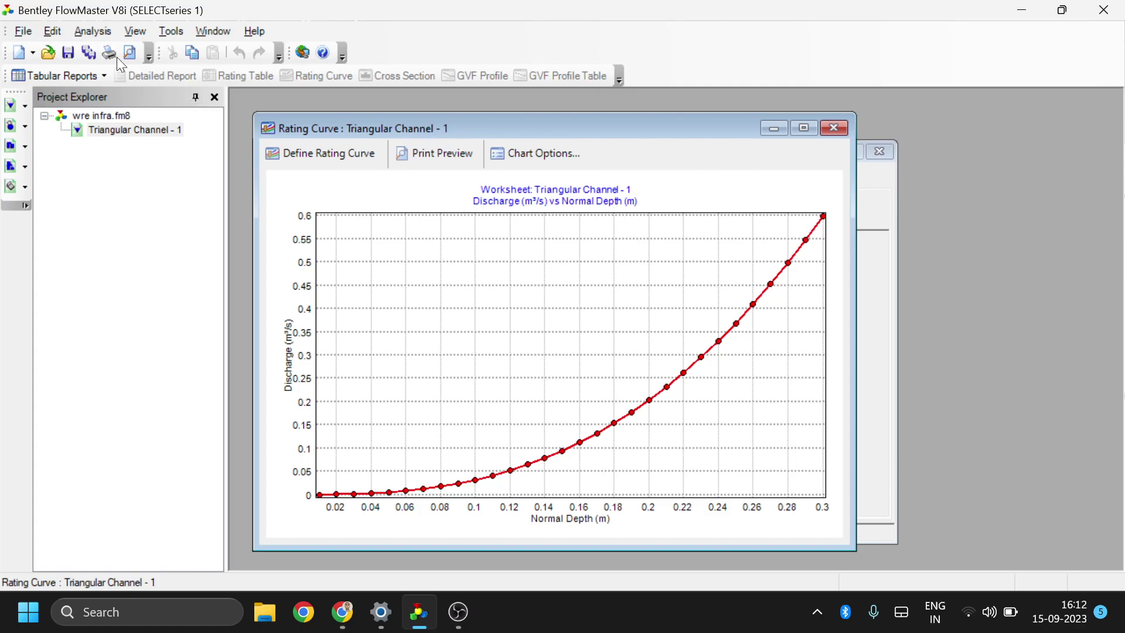
Save the project and add a new Trapezoidal Channel worksheet from the Open Channels category
left_click(22, 32)
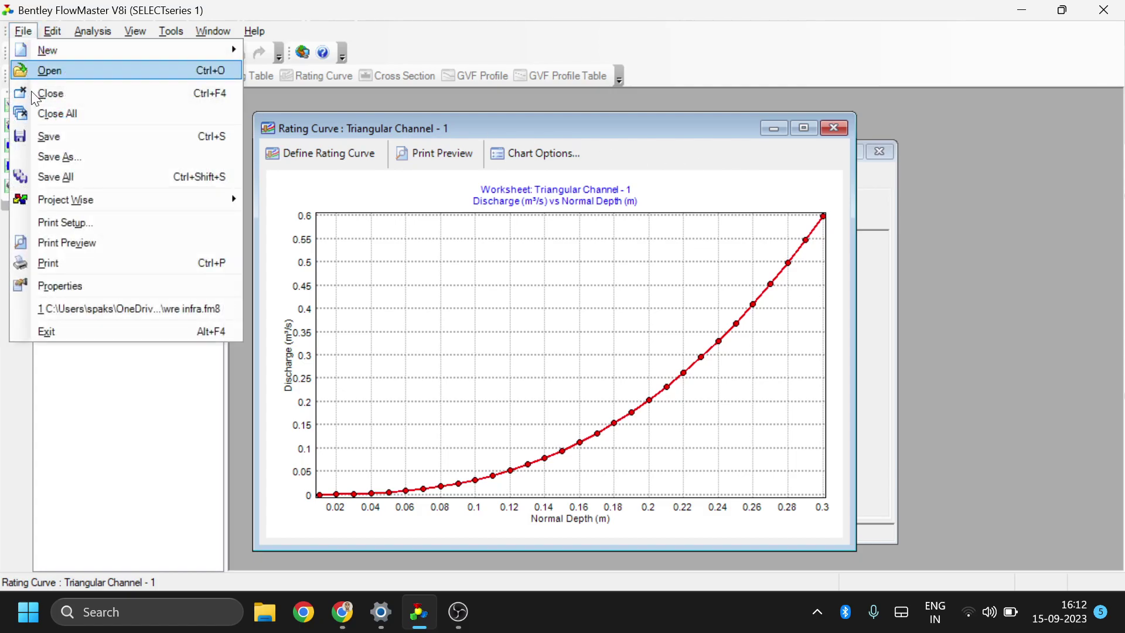
left_click(58, 142)
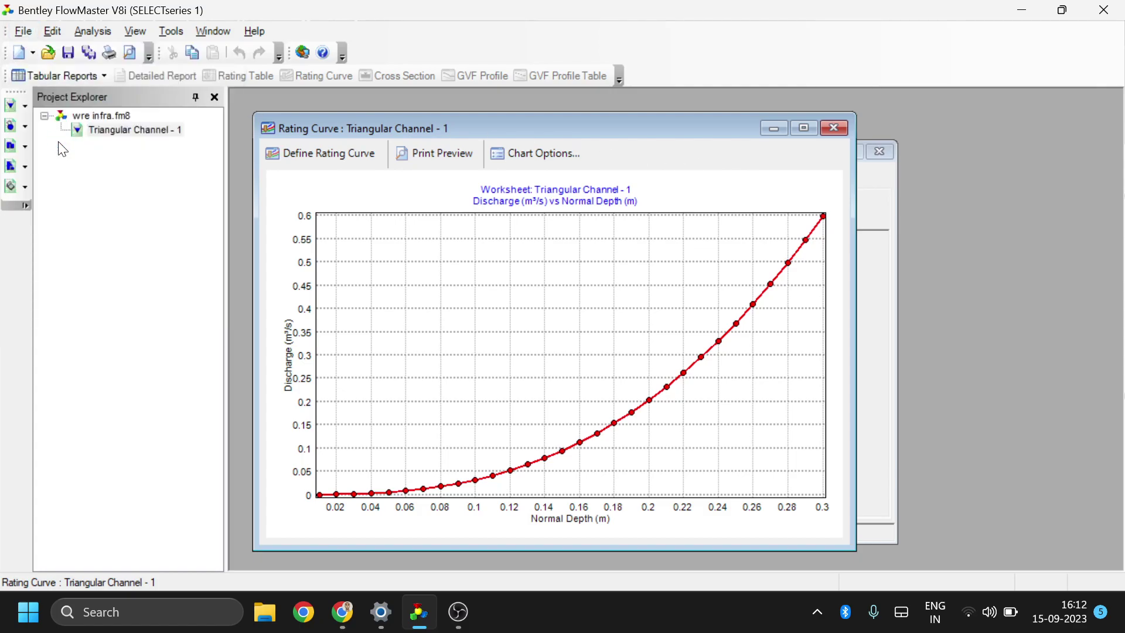
left_click(21, 31)
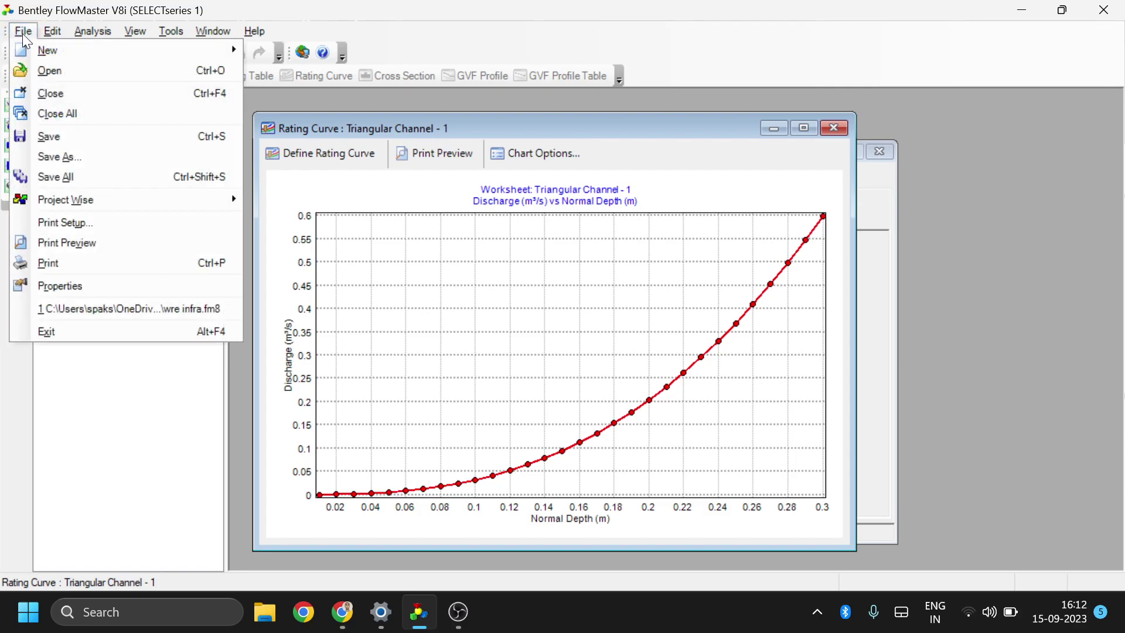
mouse_move(47, 50)
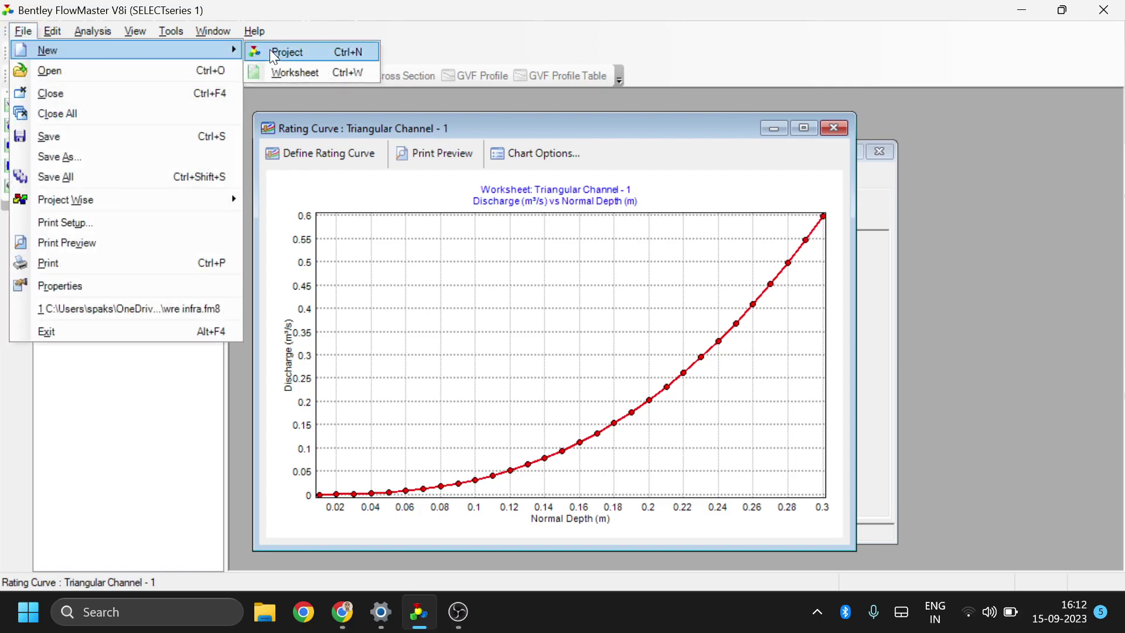
left_click(291, 73)
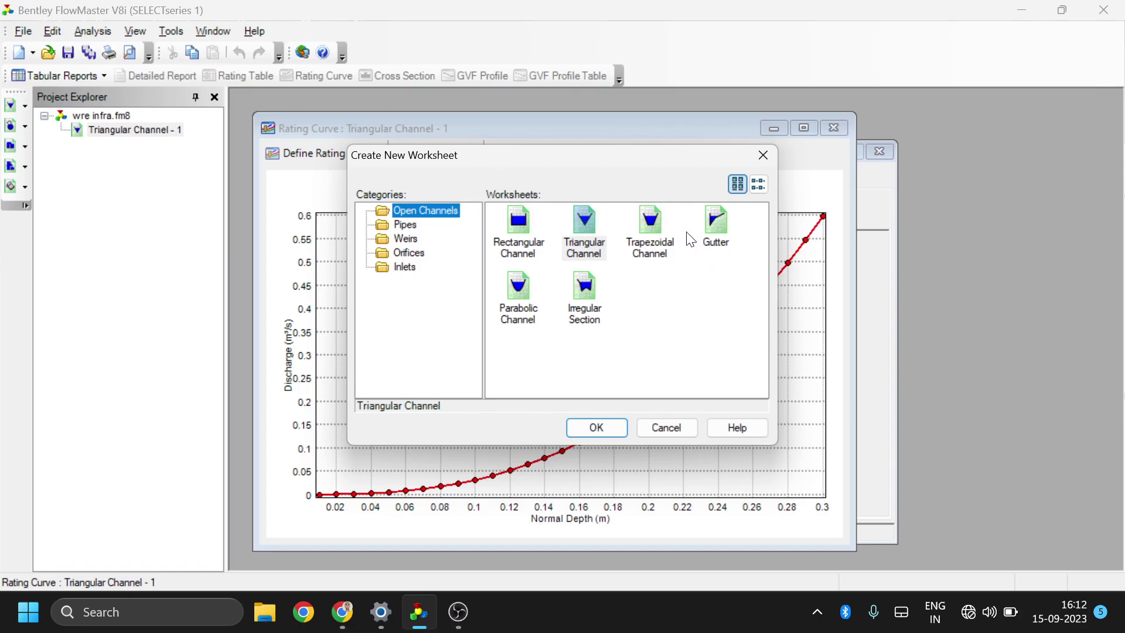
left_click(661, 227)
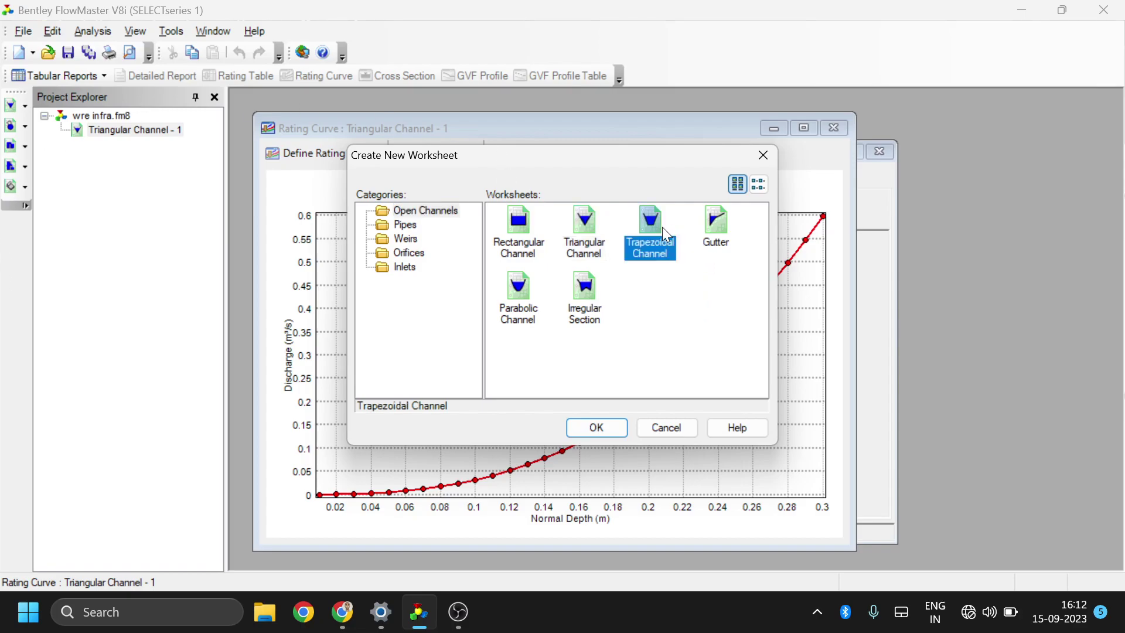
left_click(595, 427)
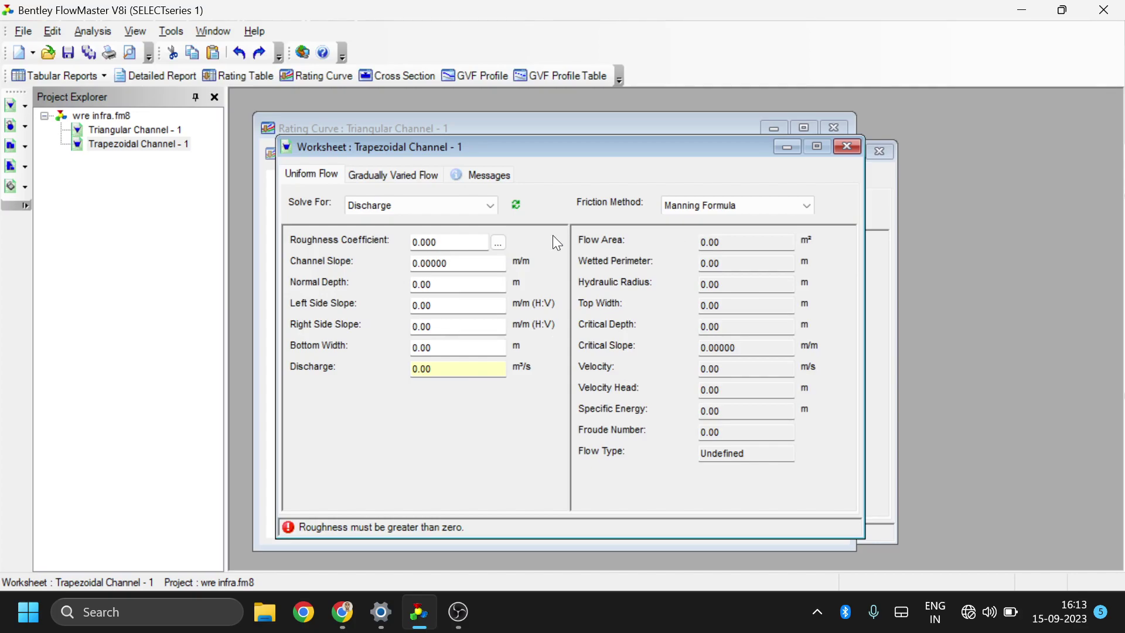
Set the trapezoidal channel worksheet to solve for Roughness, with a channel slope of 0.01 m/m and a normal depth of 0.52 m
left_click(471, 211)
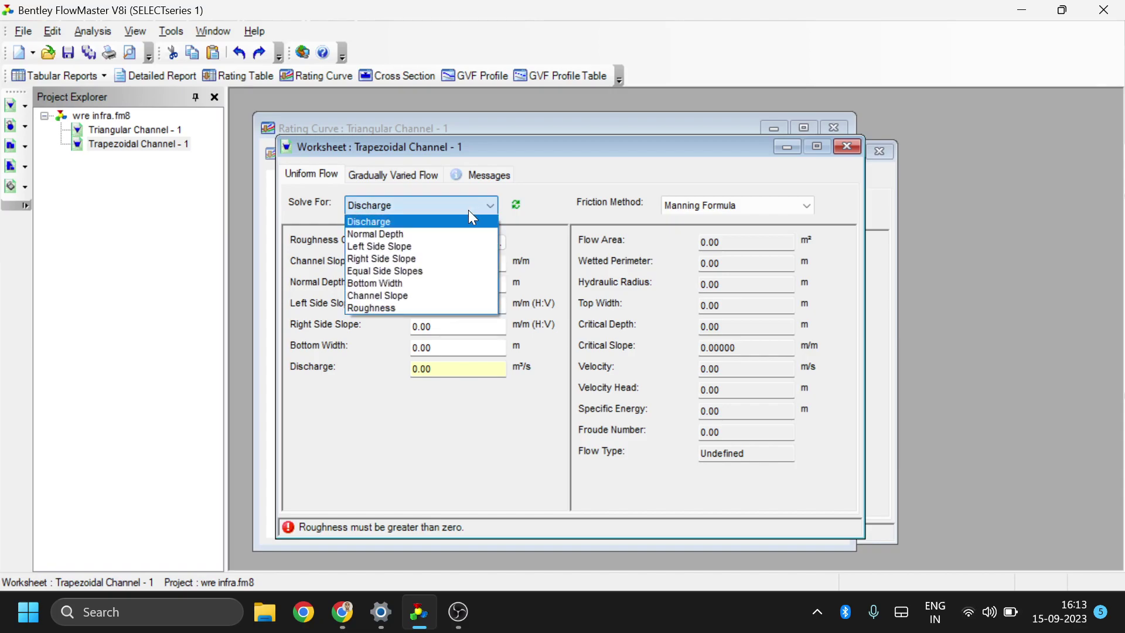
left_click(457, 311)
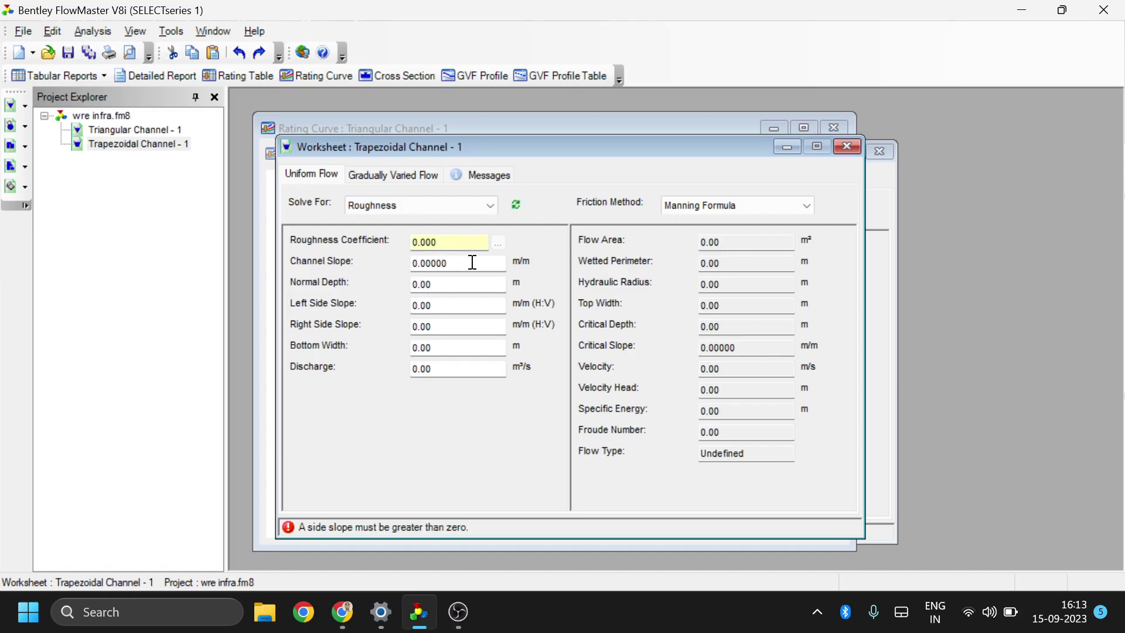
left_click_drag(471, 262, 437, 263)
type("1")
left_click(425, 285)
type("52")
Set the trapezoidal channel's left and right side slopes to 2 (H:V) and its bottom width to 5 m
left_click(431, 305)
type("2")
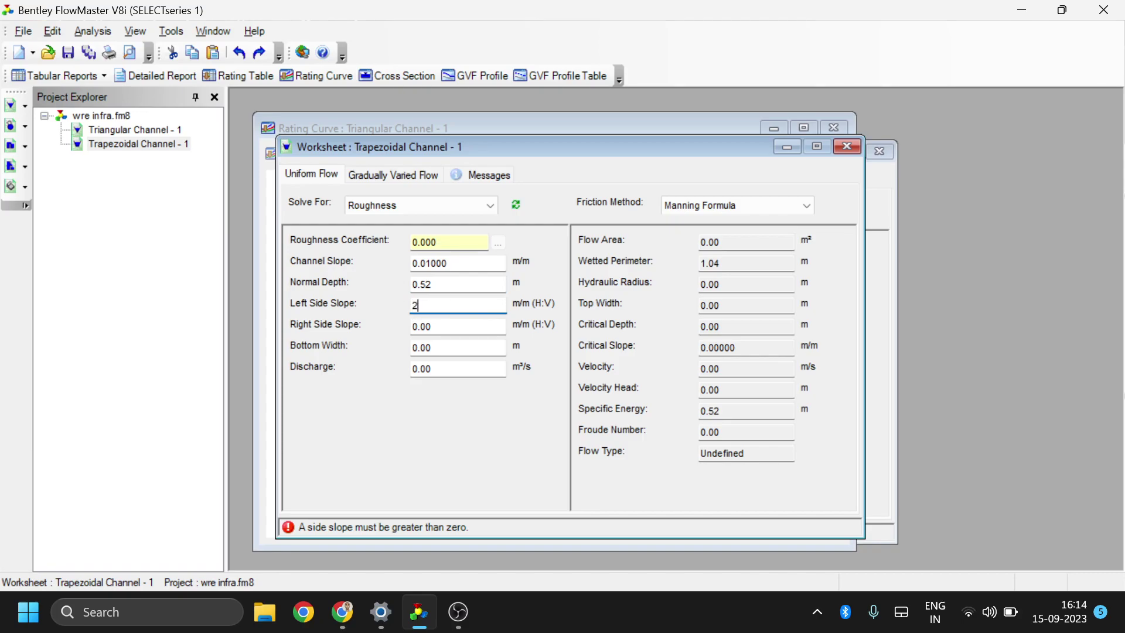
left_click(446, 326)
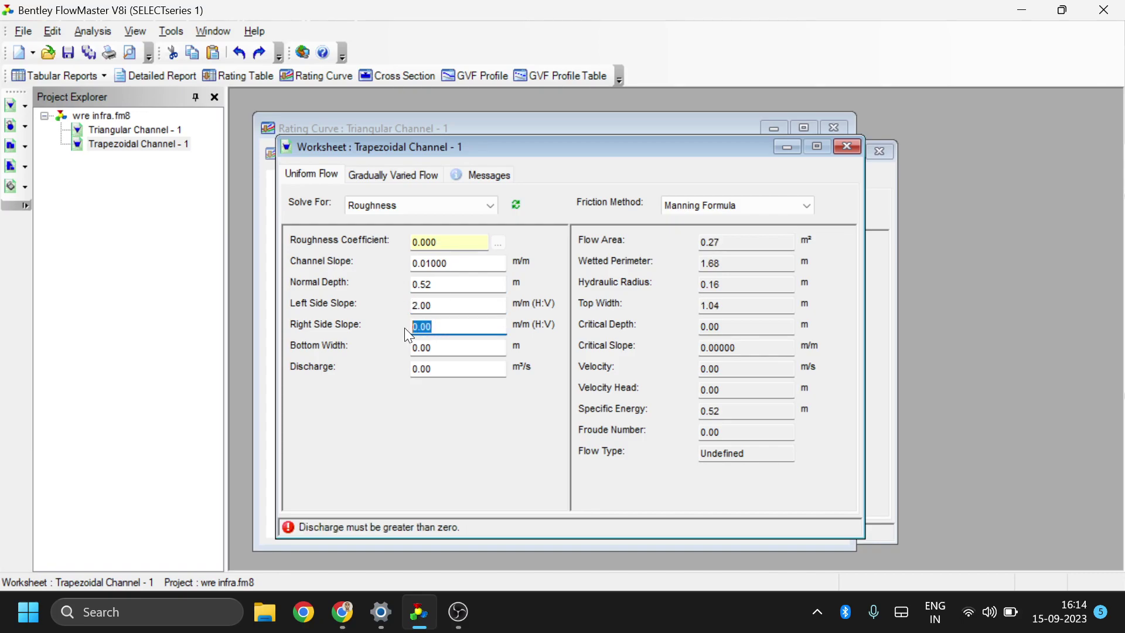
left_click(453, 353)
left_click_drag(450, 348, 417, 350)
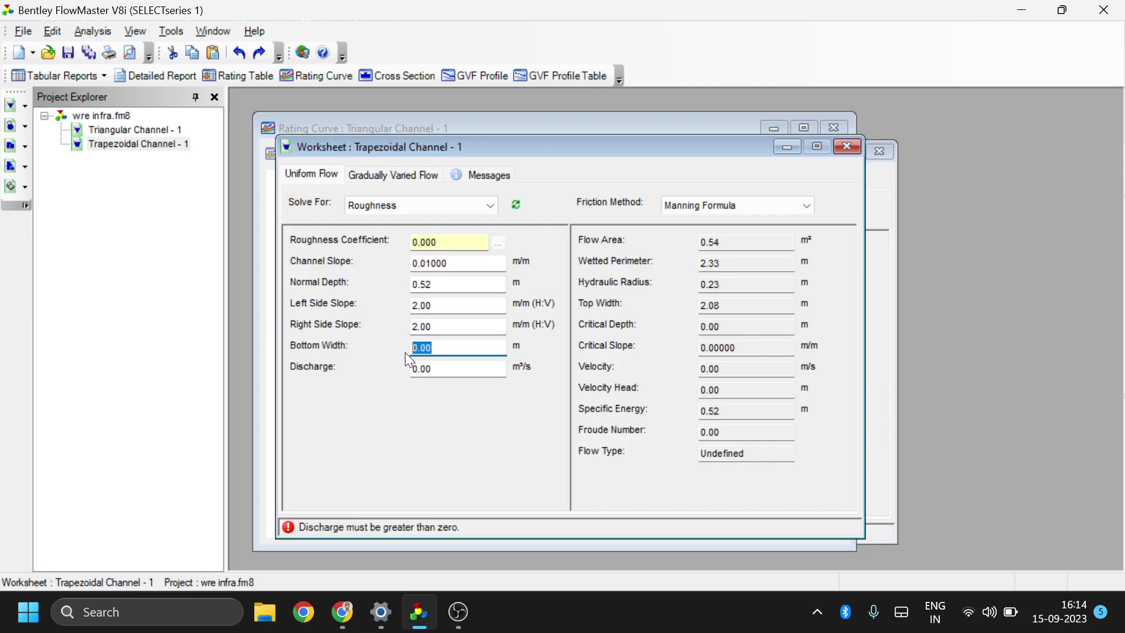
type("5")
Enter a discharge of 2.55 m³/s for the trapezoidal channel and calculate the roughness coefficient
left_click_drag(441, 370, 399, 373)
type("2.55")
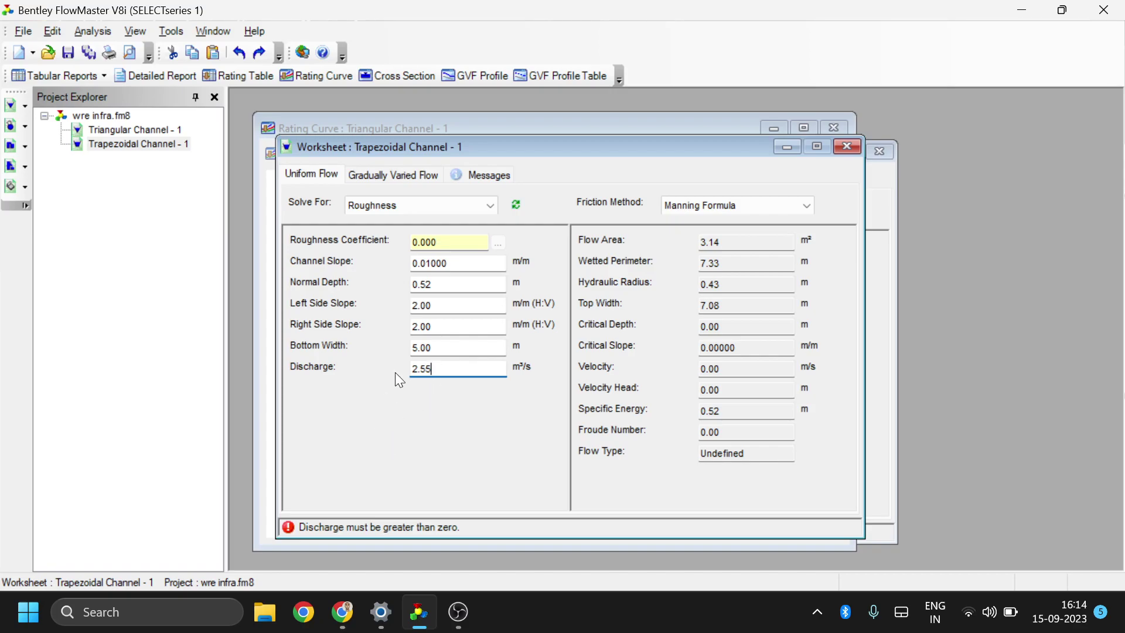
left_click(516, 204)
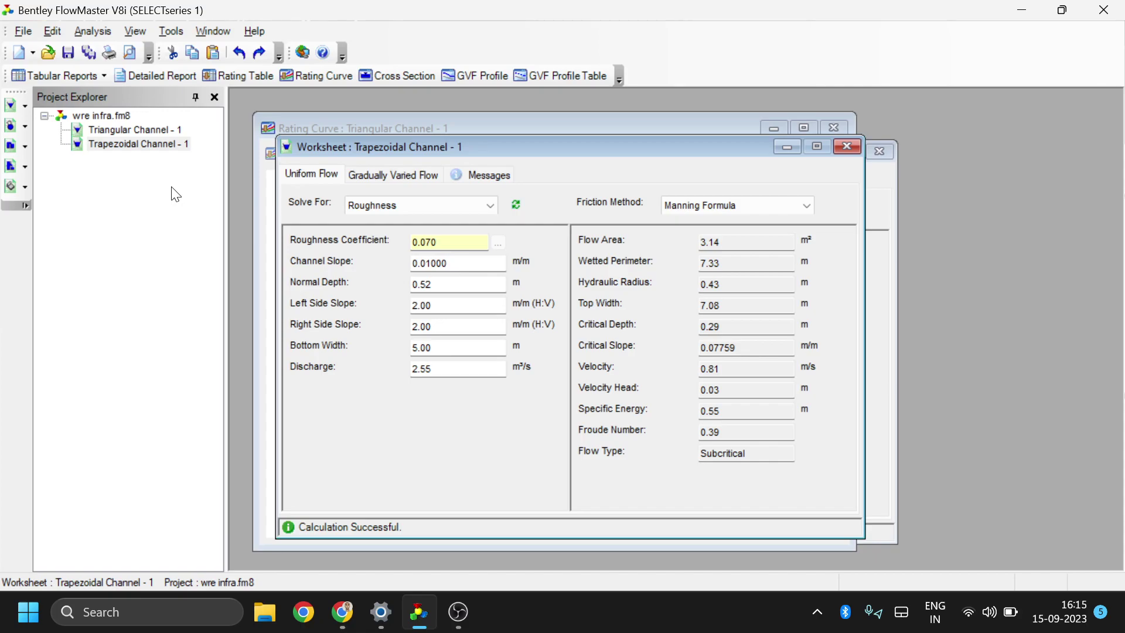
left_click(24, 29)
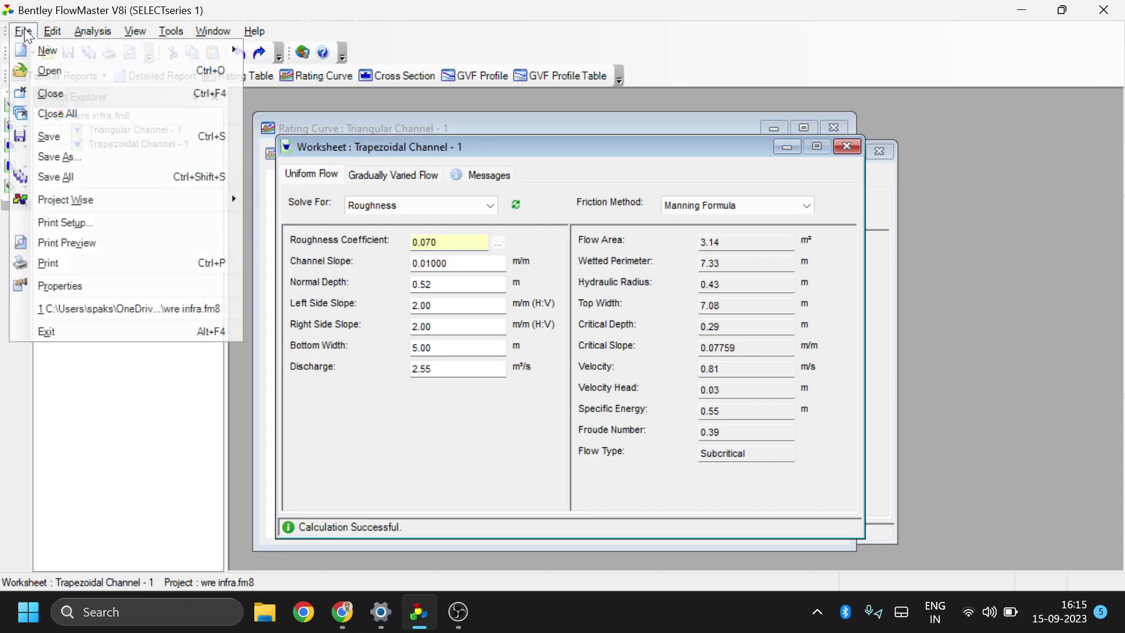
left_click(65, 157)
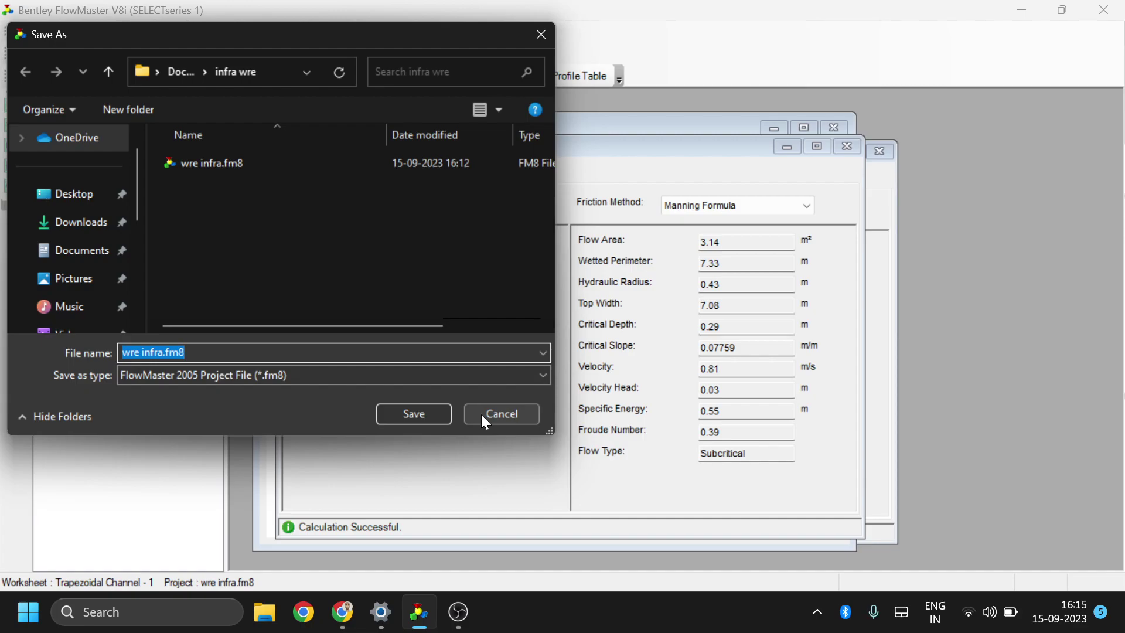
left_click(551, 33)
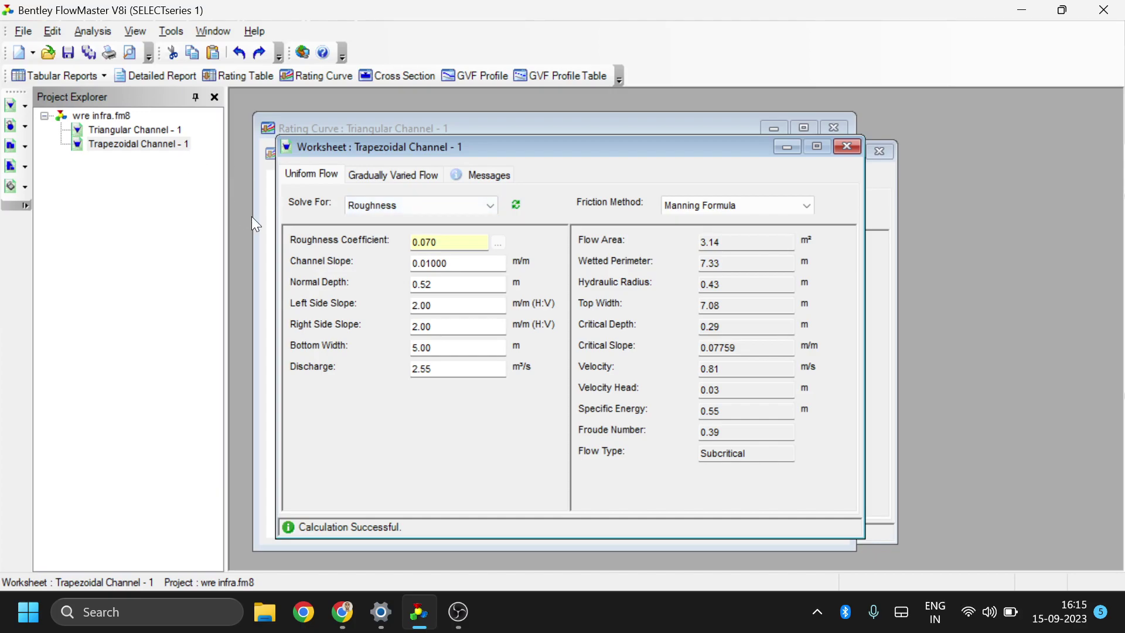
Save the project and duplicate the Trapezoidal Channel - 1 worksheet
left_click(24, 33)
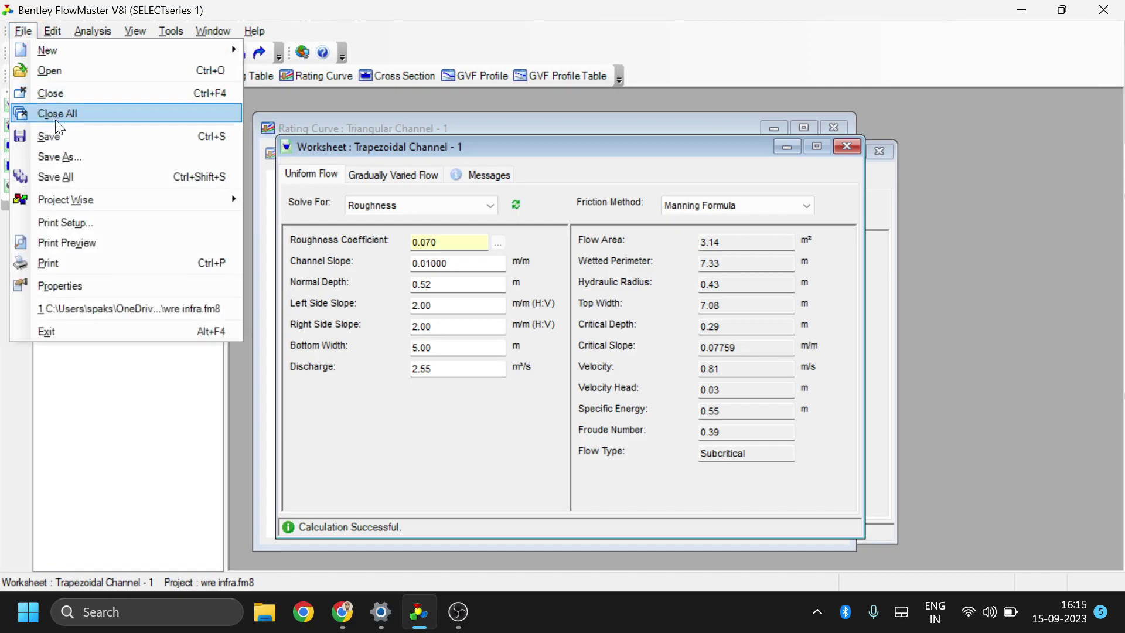
left_click(61, 136)
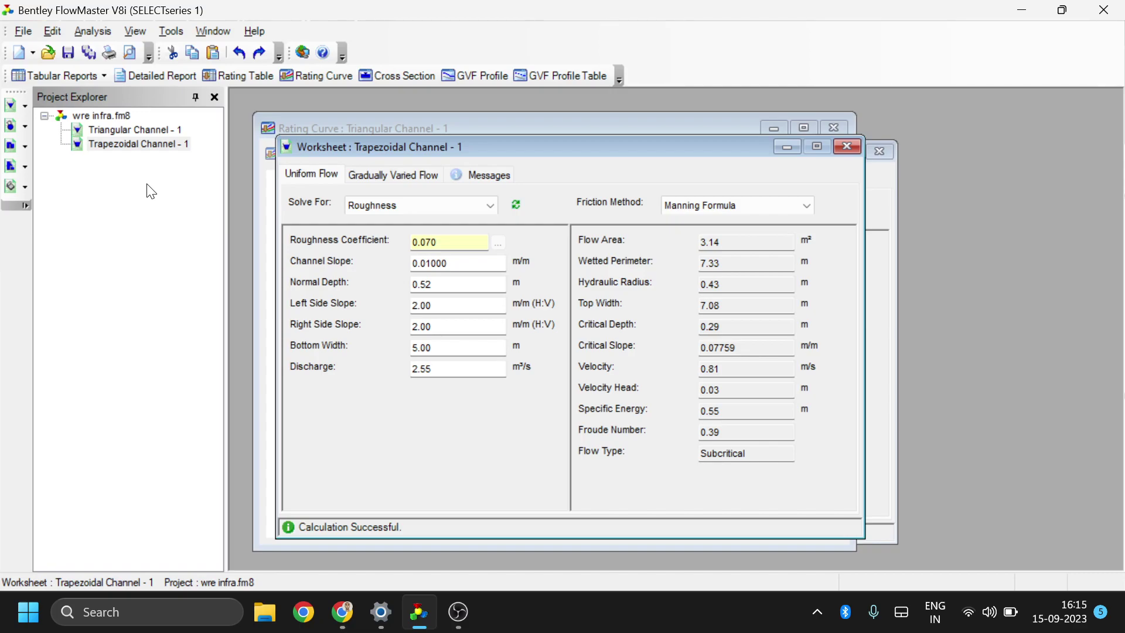
double_click(153, 131)
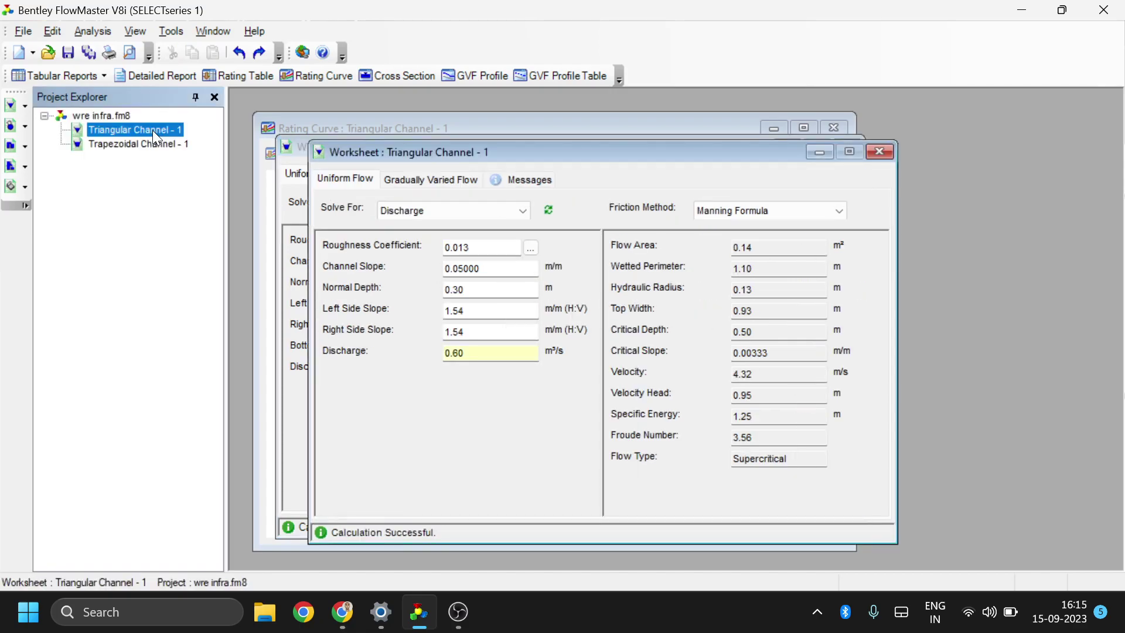
right_click(154, 131)
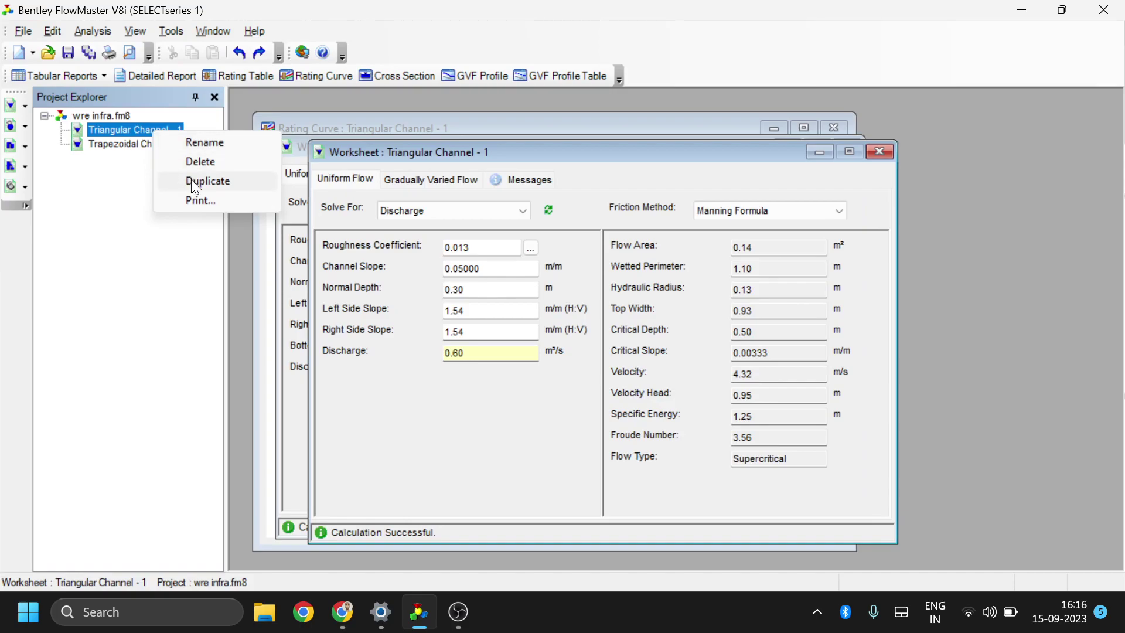
double_click(112, 143)
right_click(110, 142)
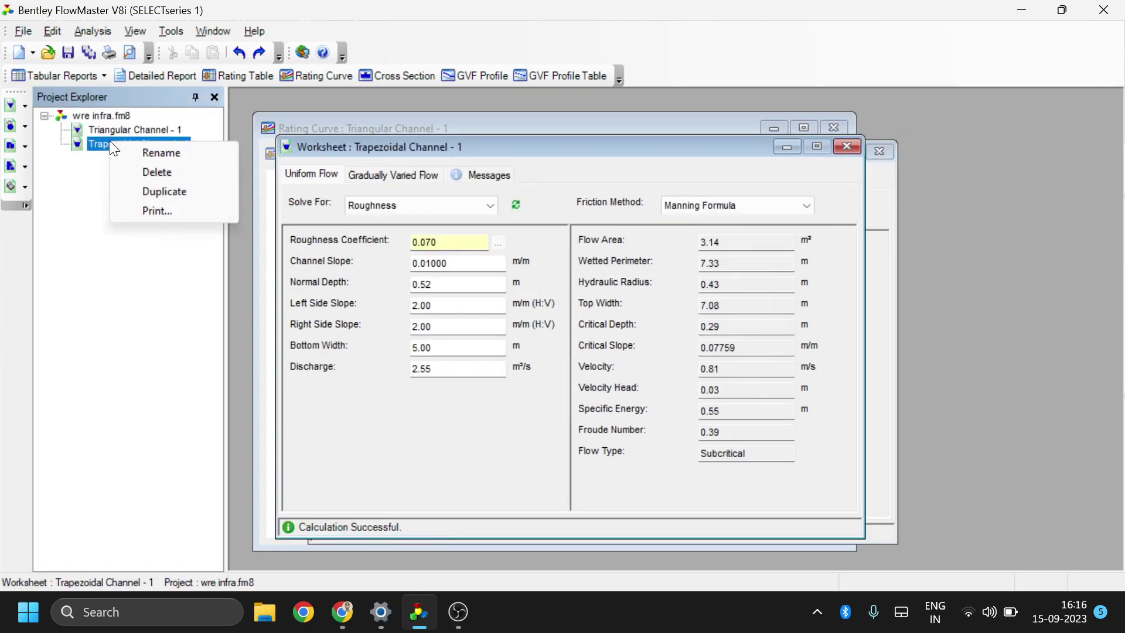
left_click(157, 195)
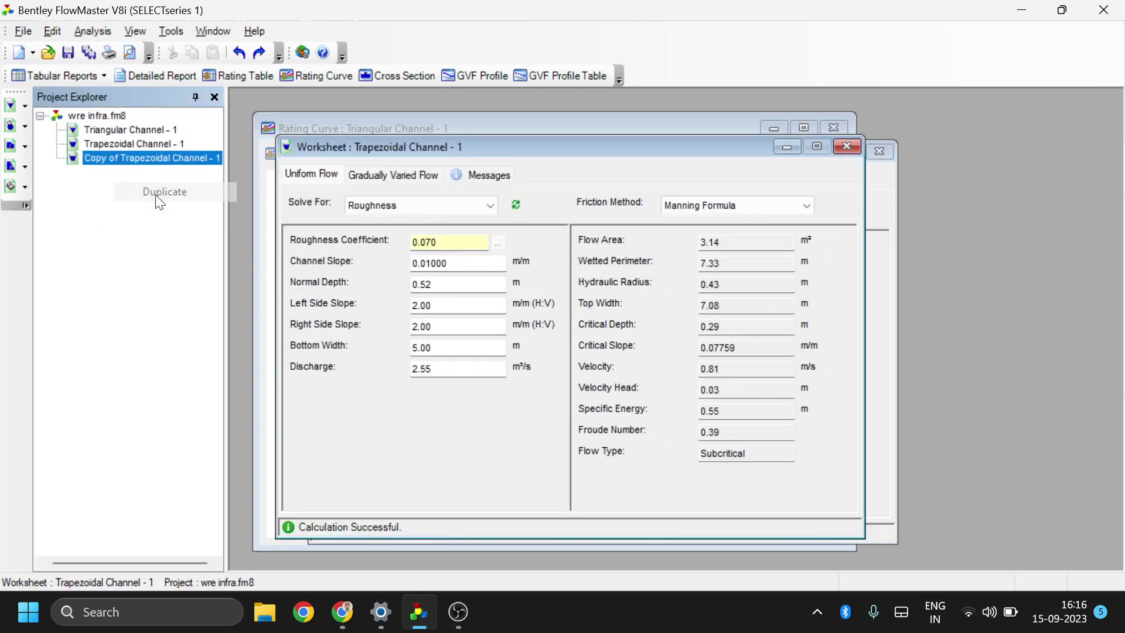
Open the copied trapezoidal channel worksheet and change it to solve for Normal Depth
left_click(136, 142)
left_click(142, 157)
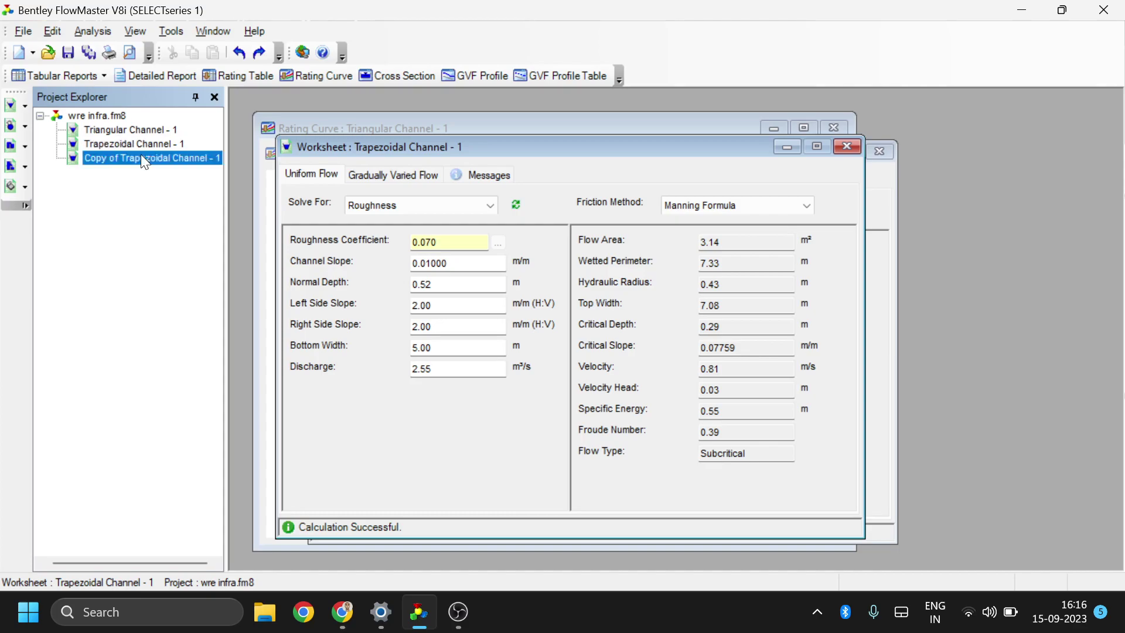
left_click(477, 205)
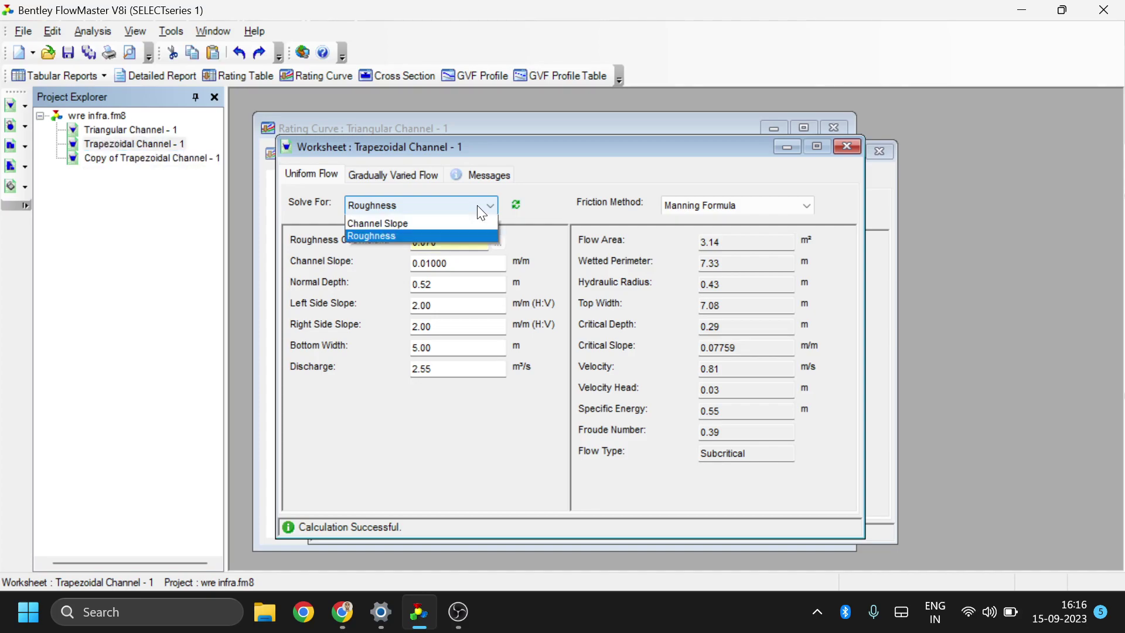
left_click(216, 157)
left_click(208, 159)
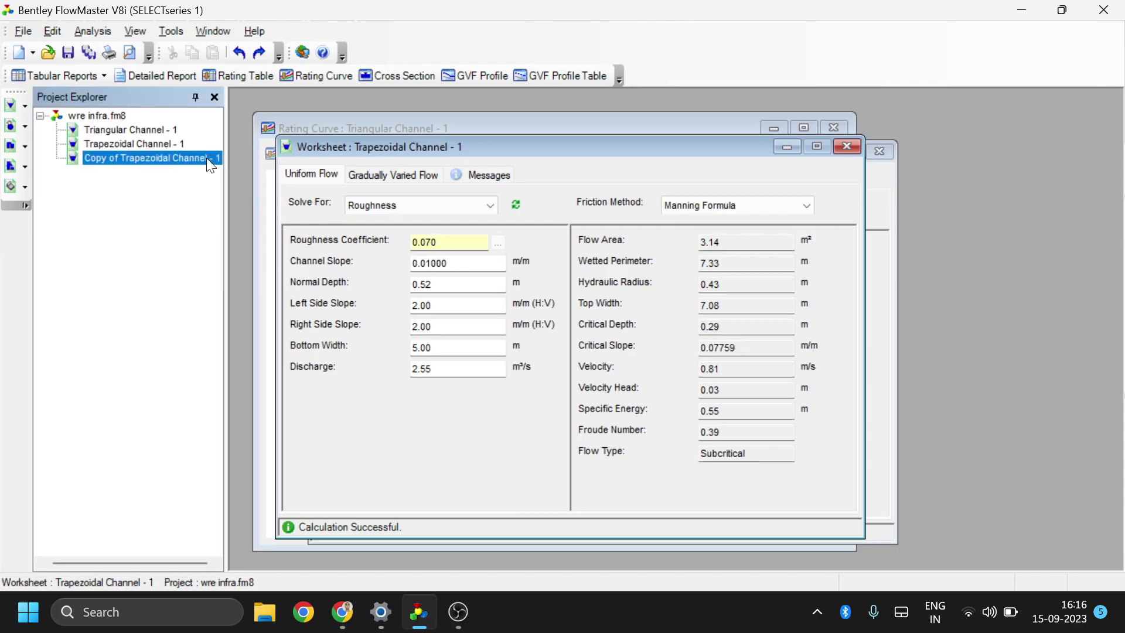
double_click(207, 157)
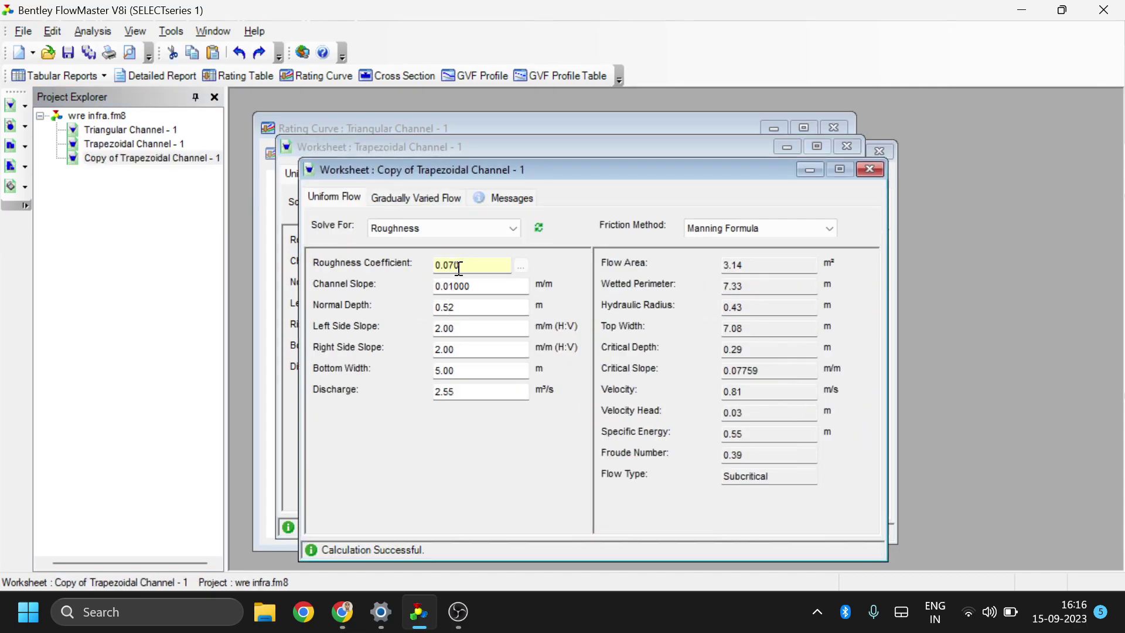
left_click(477, 230)
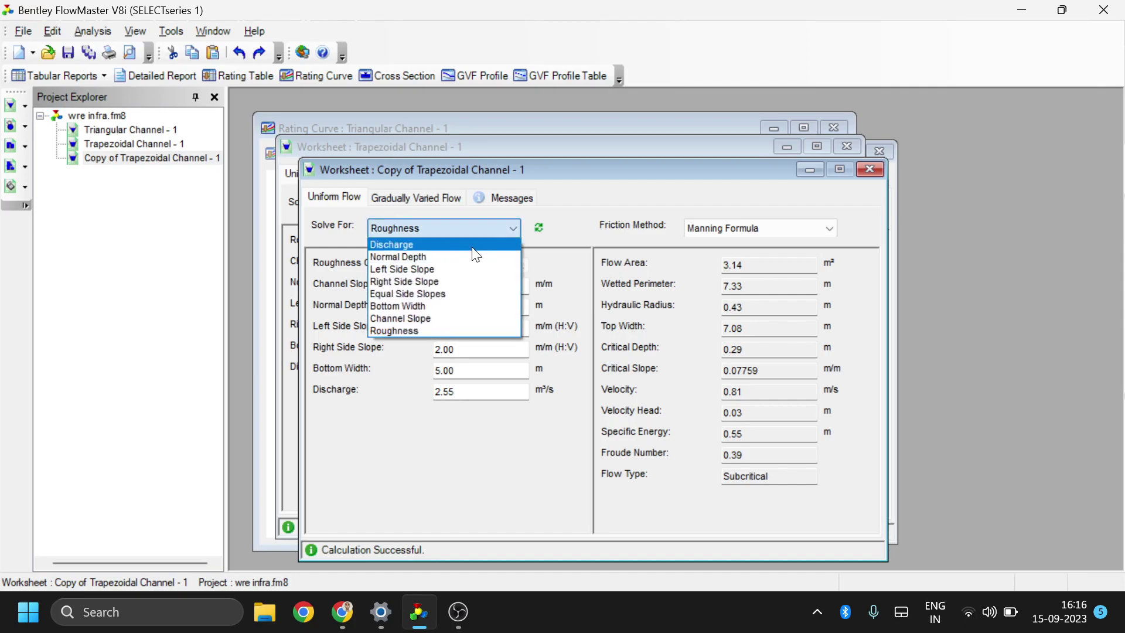
left_click(437, 256)
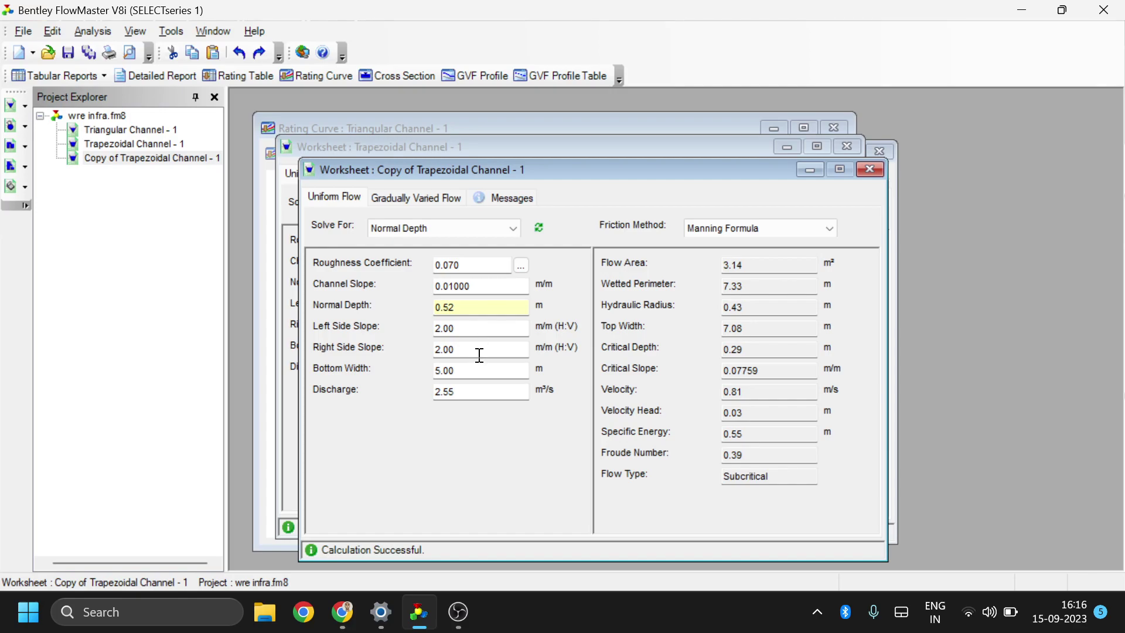
Recalculate the copied trapezoidal worksheet with a discharge of 5 m³/s and save the project
left_click(477, 372)
left_click_drag(467, 394, 429, 395)
type("5")
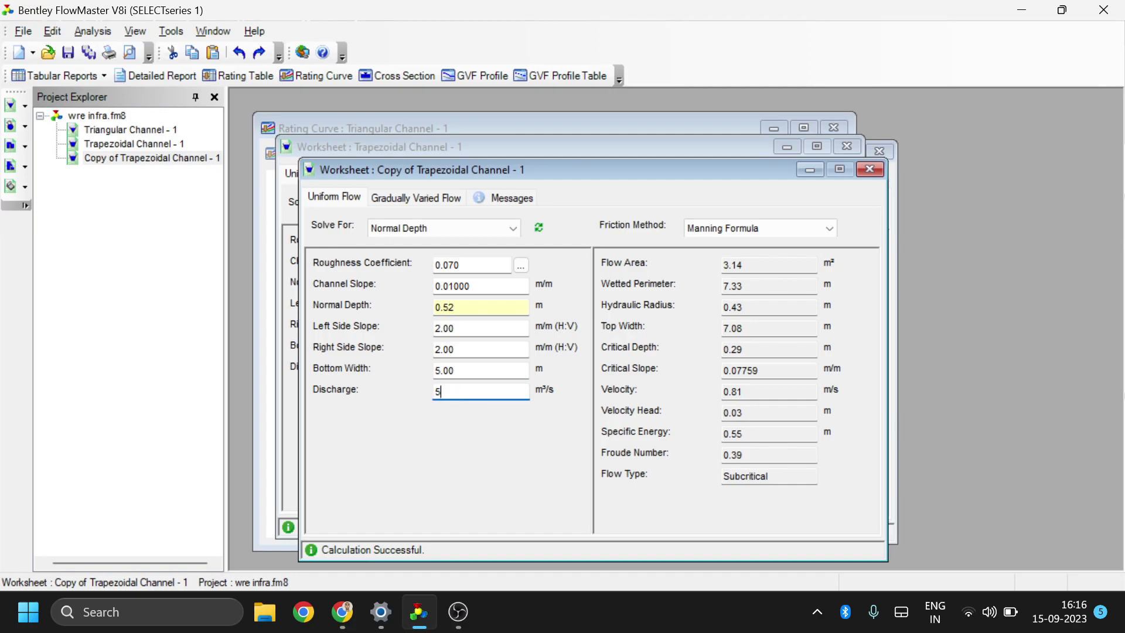
left_click(535, 232)
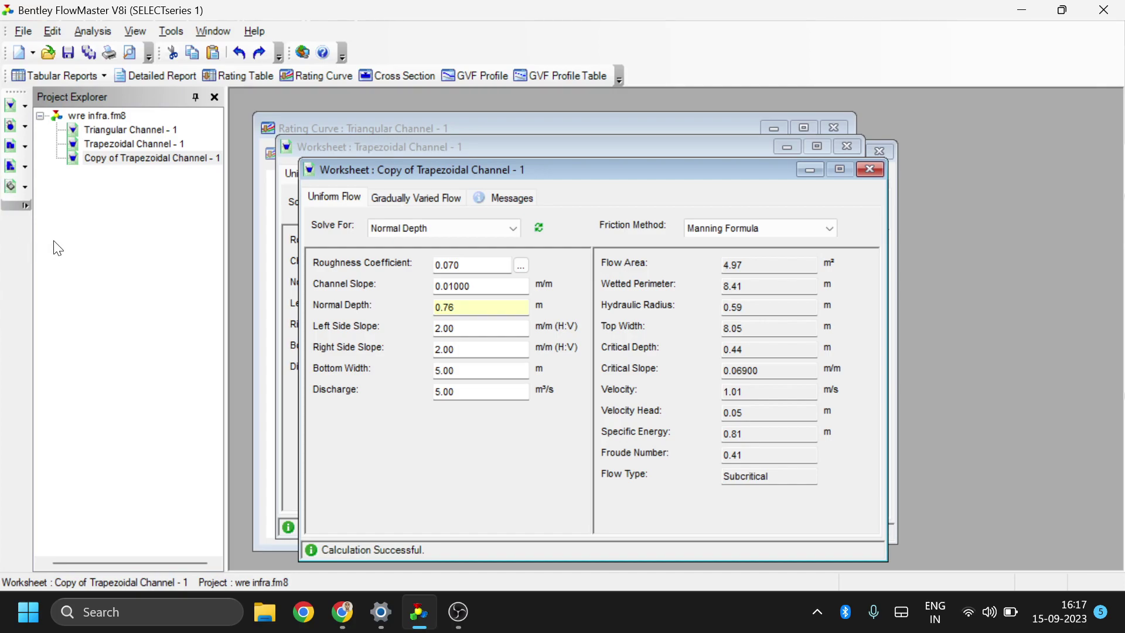
left_click(21, 31)
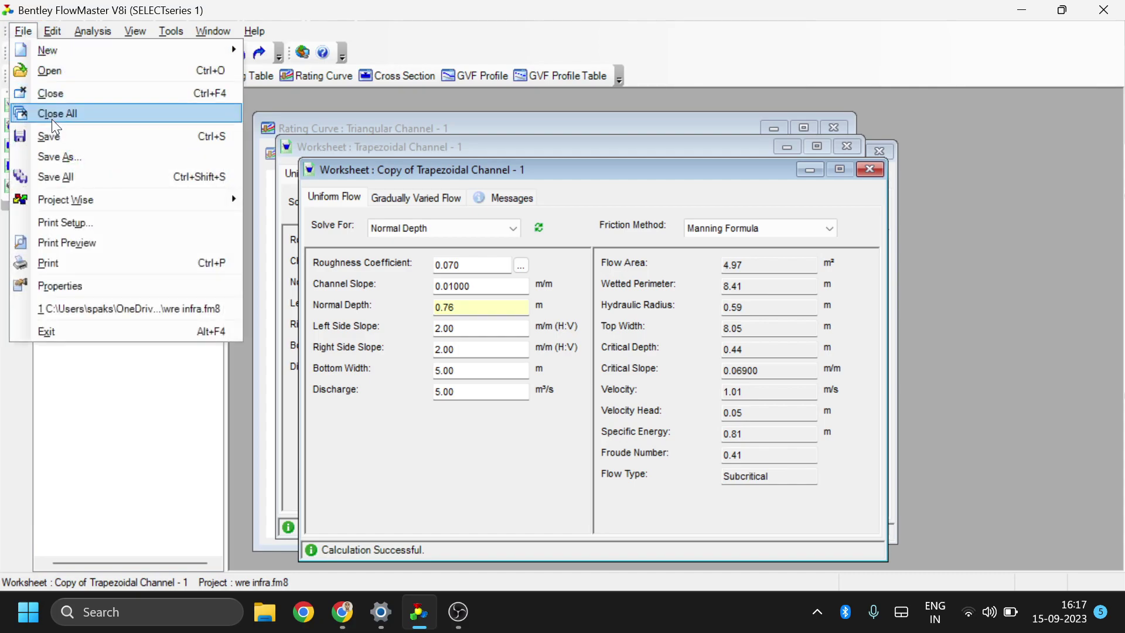
left_click(62, 135)
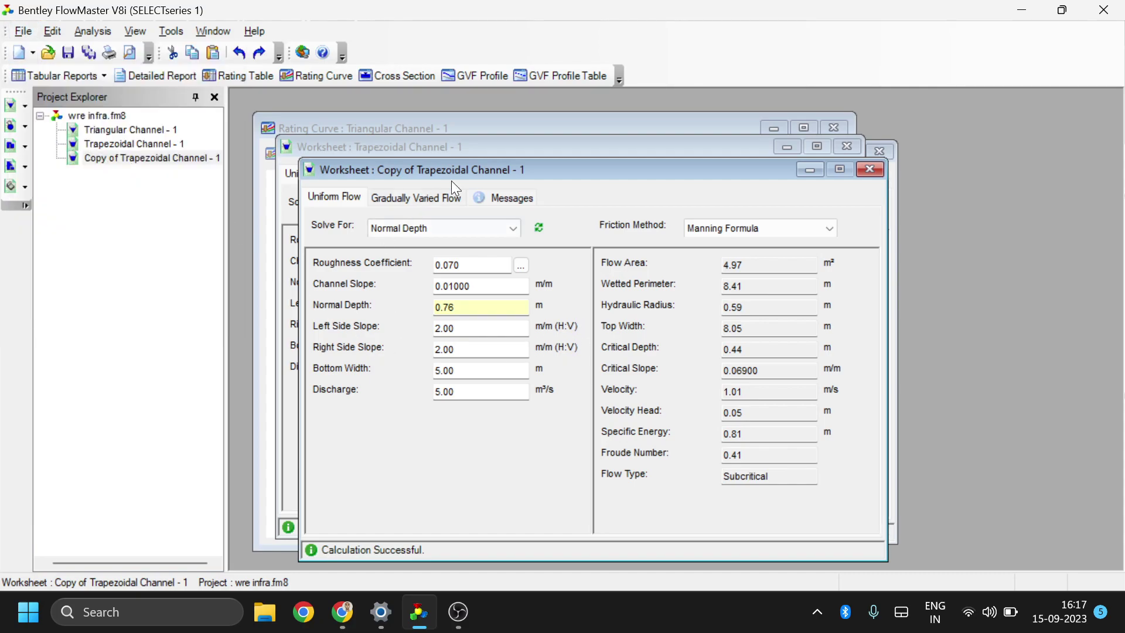
left_click_drag(488, 176, 457, 165)
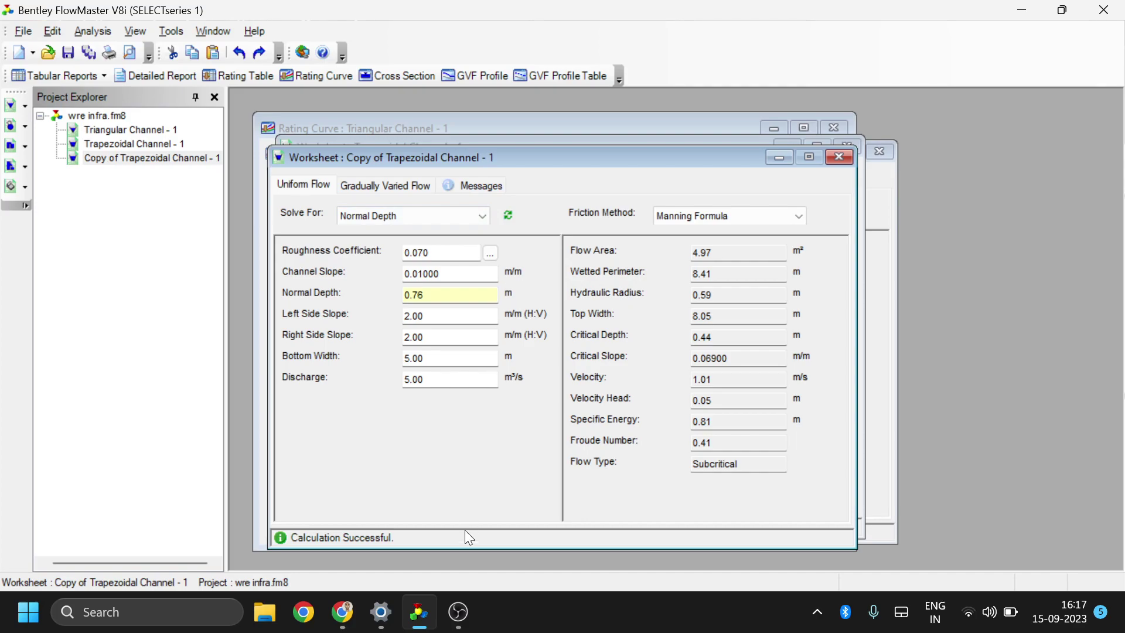
mouse_move(458, 612)
mouse_move(448, 575)
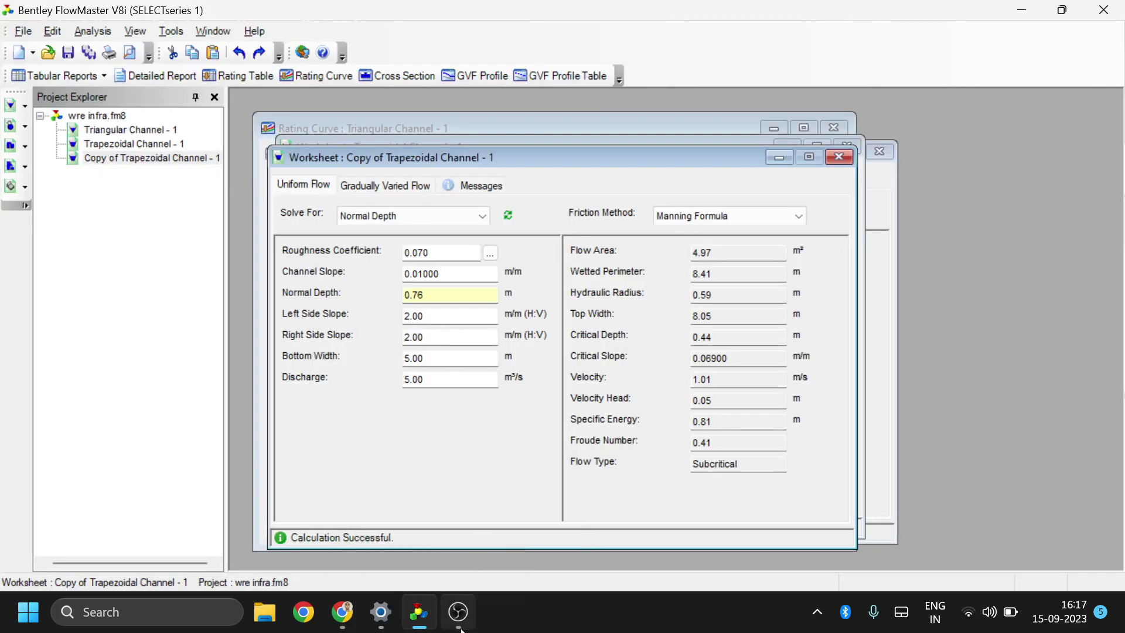
left_click(523, 575)
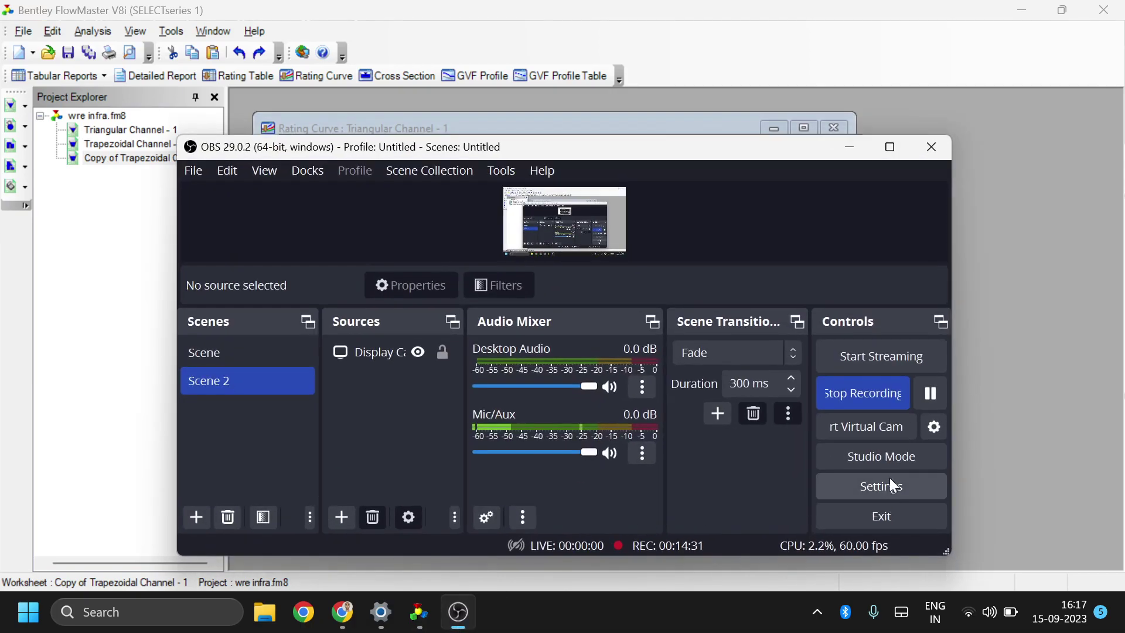
left_click(930, 393)
left_click(930, 393)
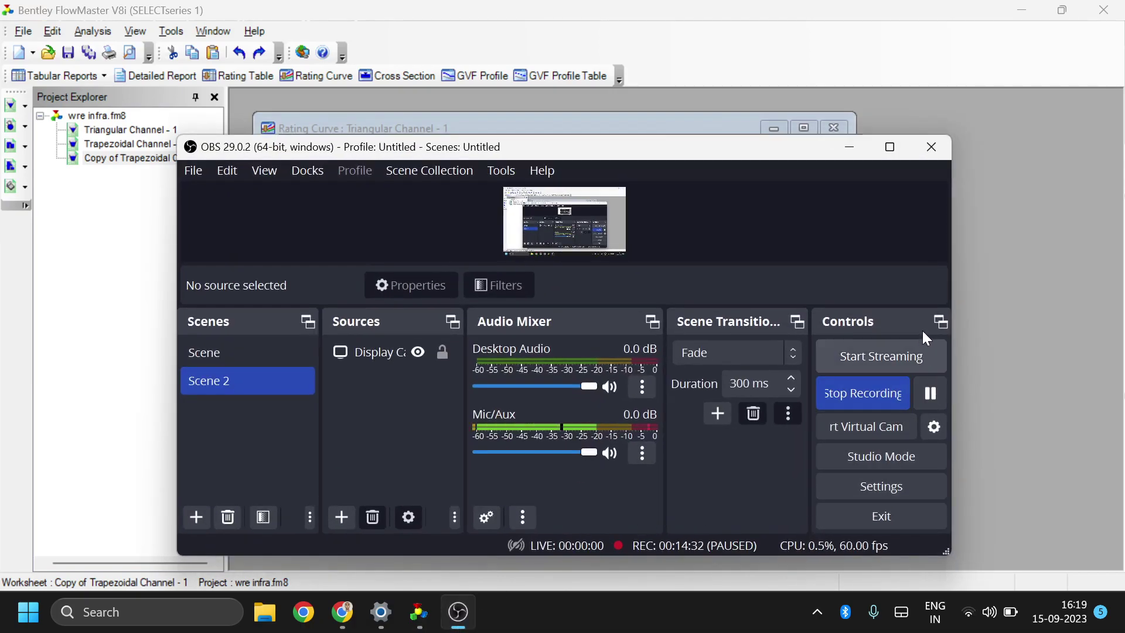
left_click(857, 145)
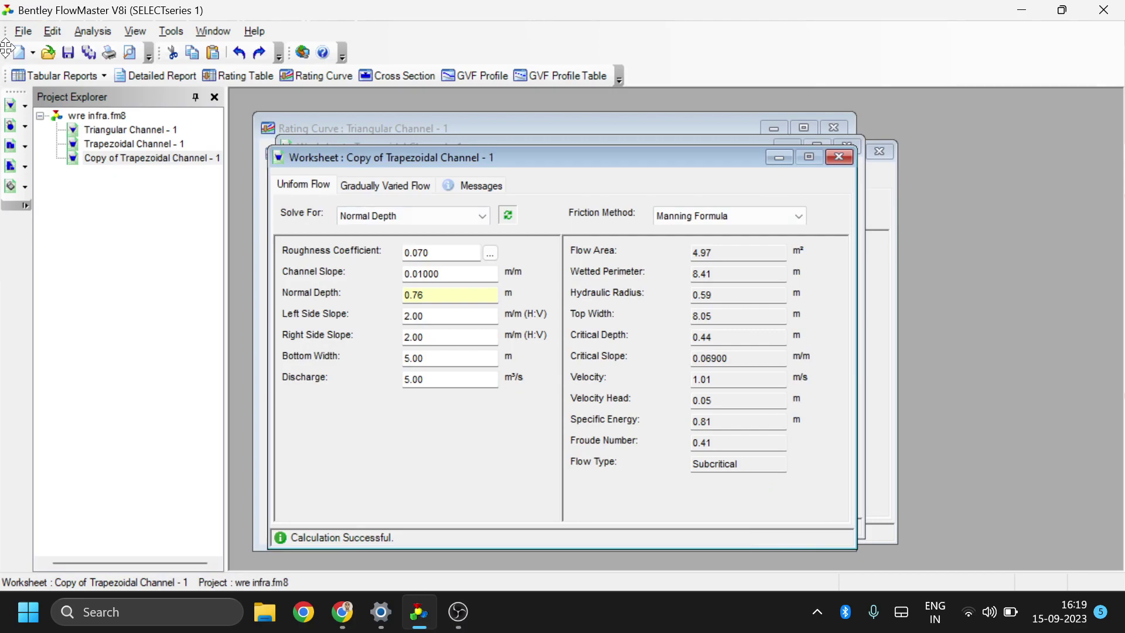
Set US as the default unit system for new projects in the program options
left_click(178, 34)
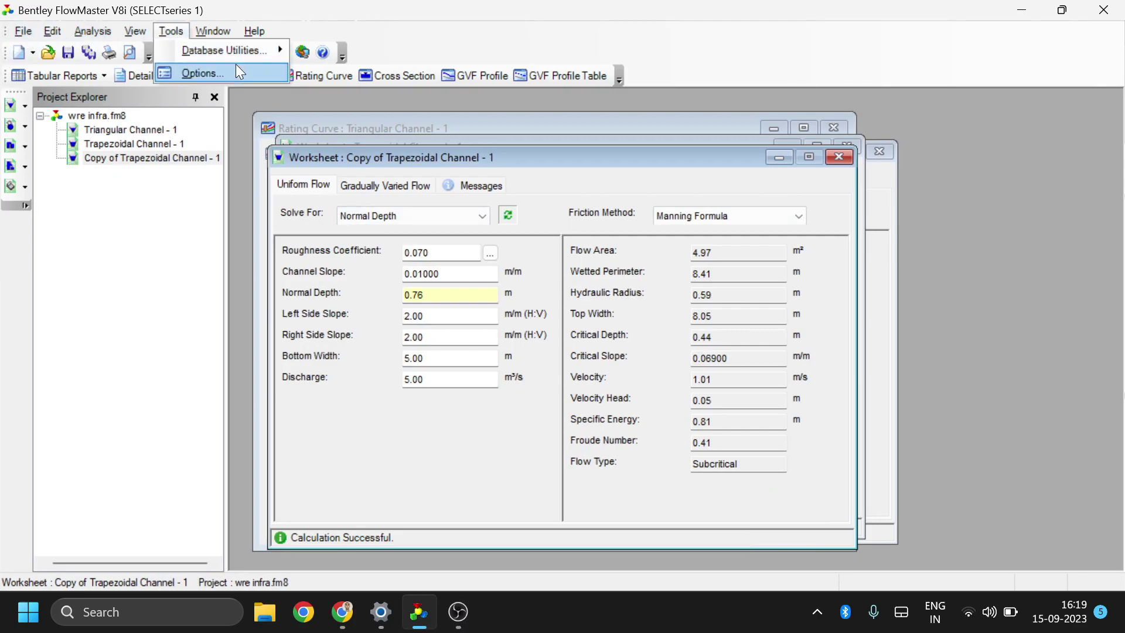
left_click(190, 73)
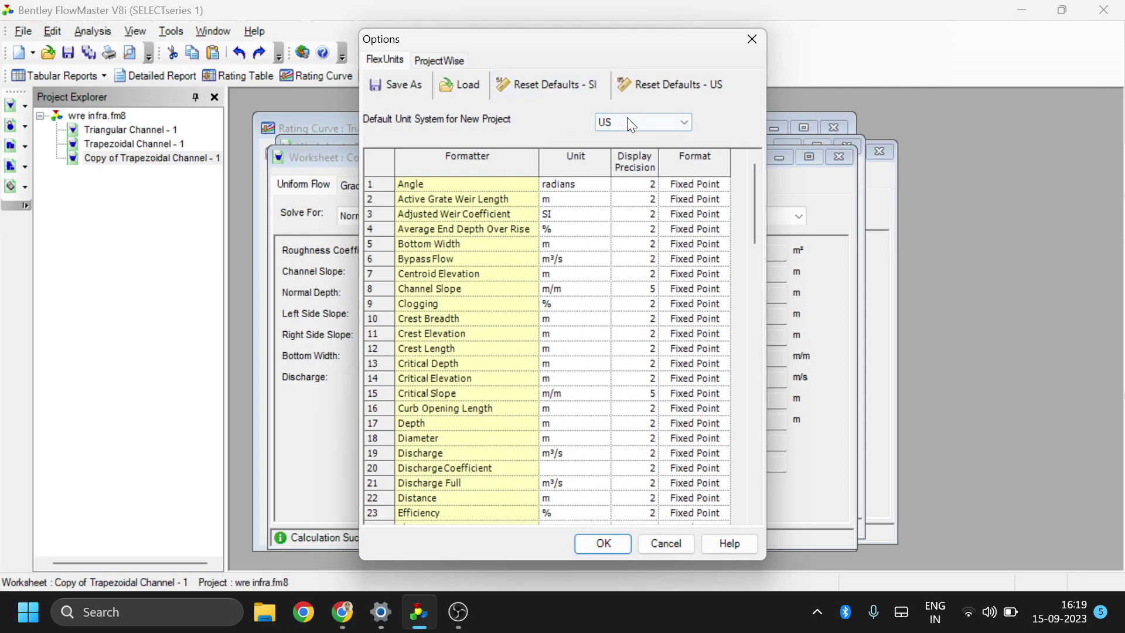
left_click(633, 120)
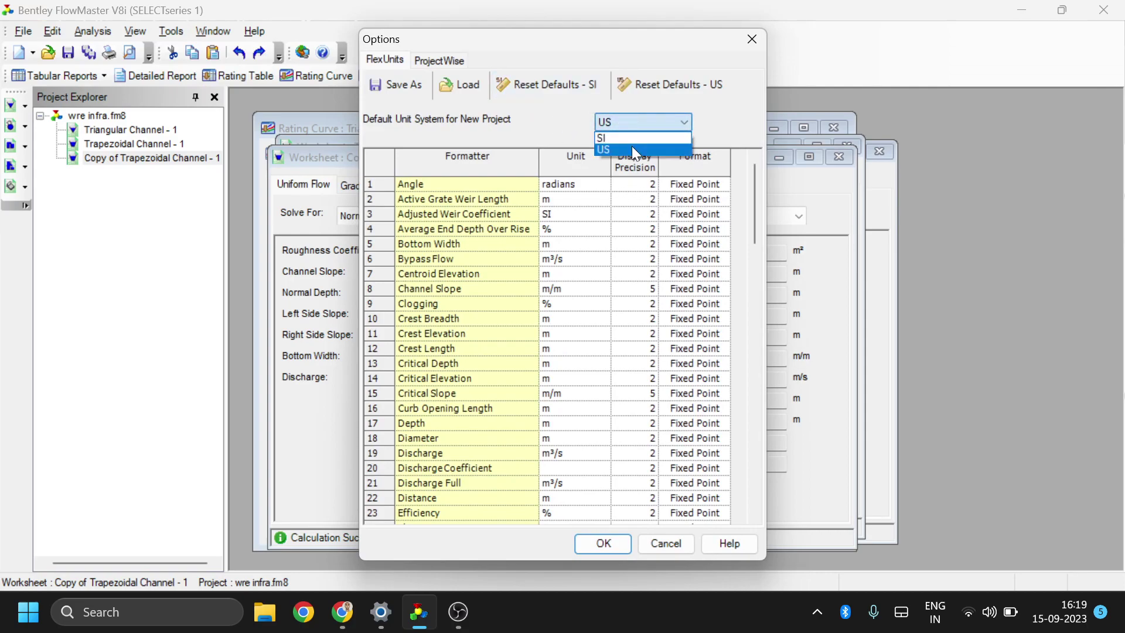
left_click(631, 146)
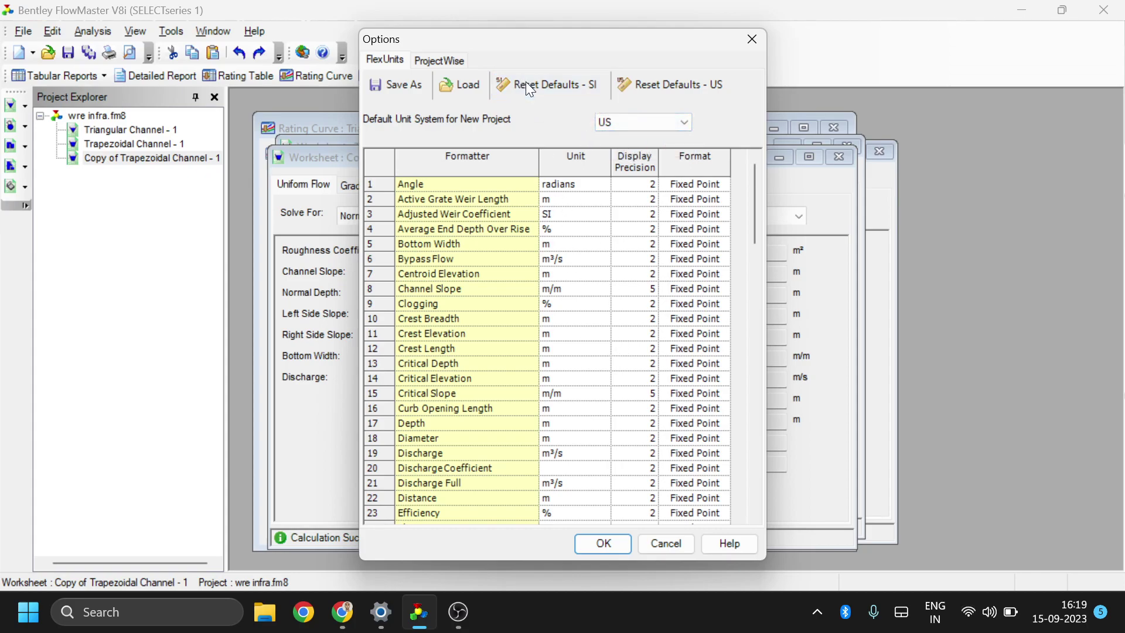
left_click(619, 119)
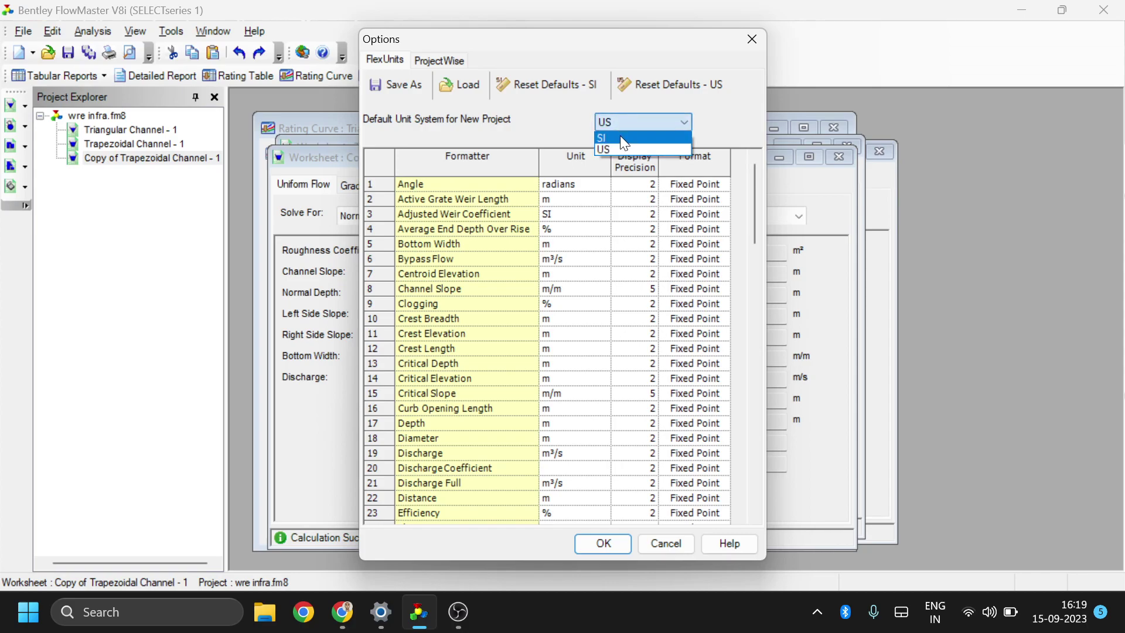
left_click(624, 150)
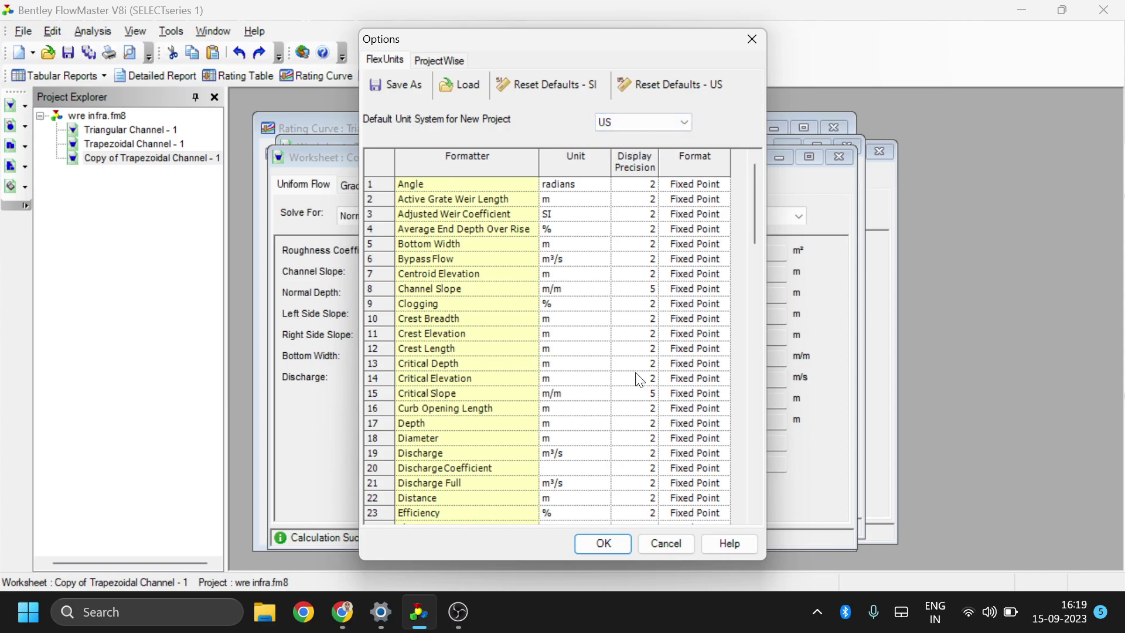
left_click(600, 547)
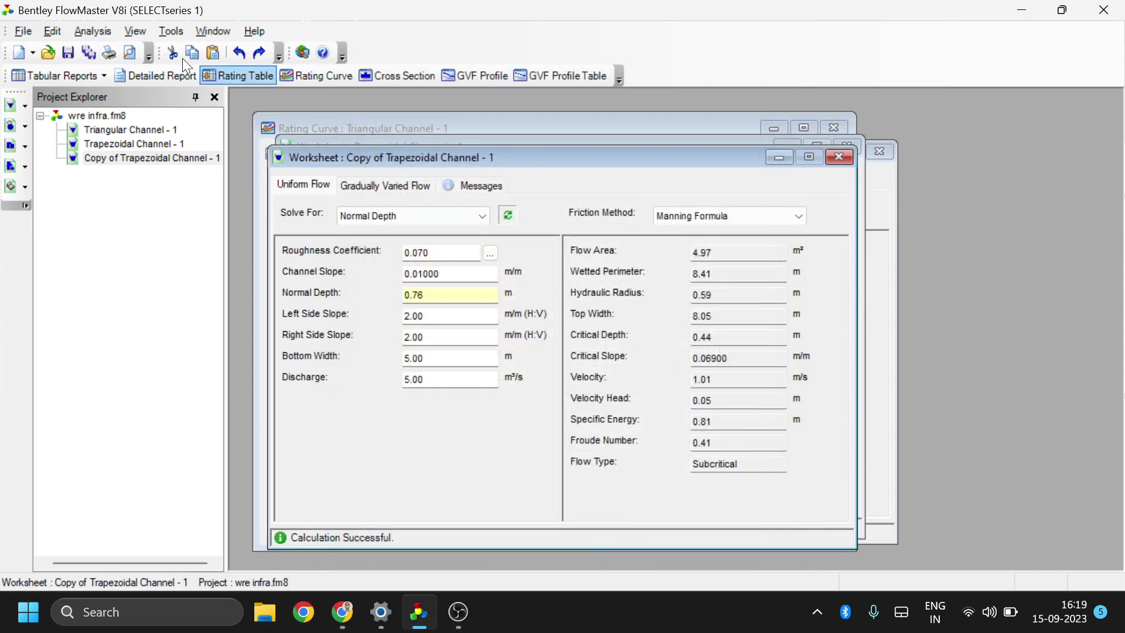
Create a new Triangular Channel worksheet in the project and move its window up so it is fully in view
left_click(23, 32)
mouse_move(53, 31)
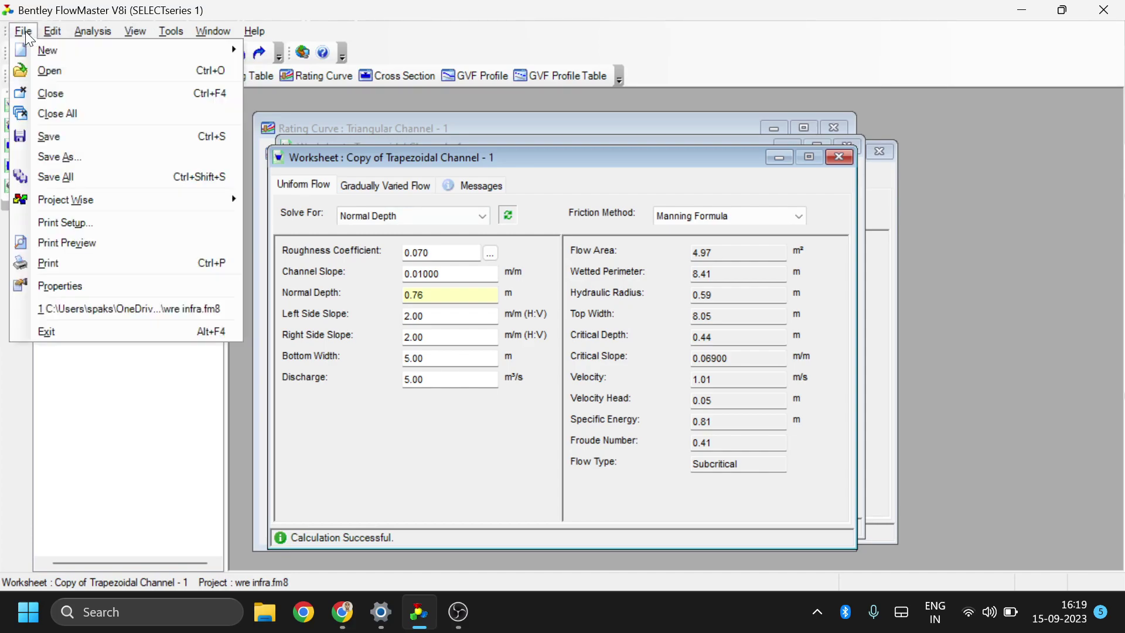
mouse_move(216, 47)
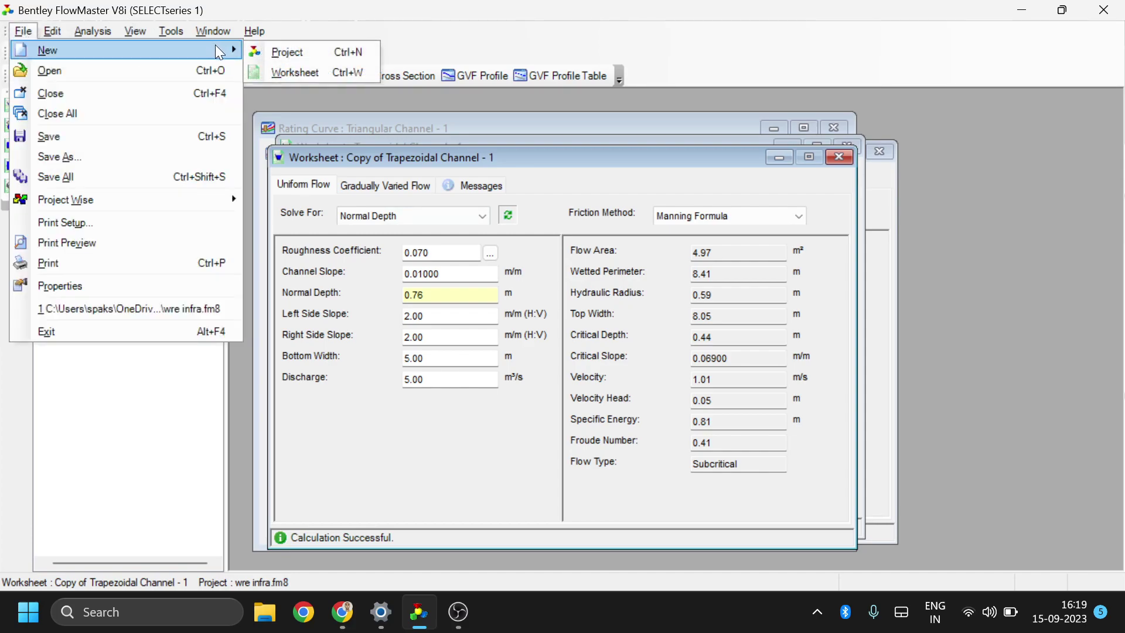
left_click(305, 74)
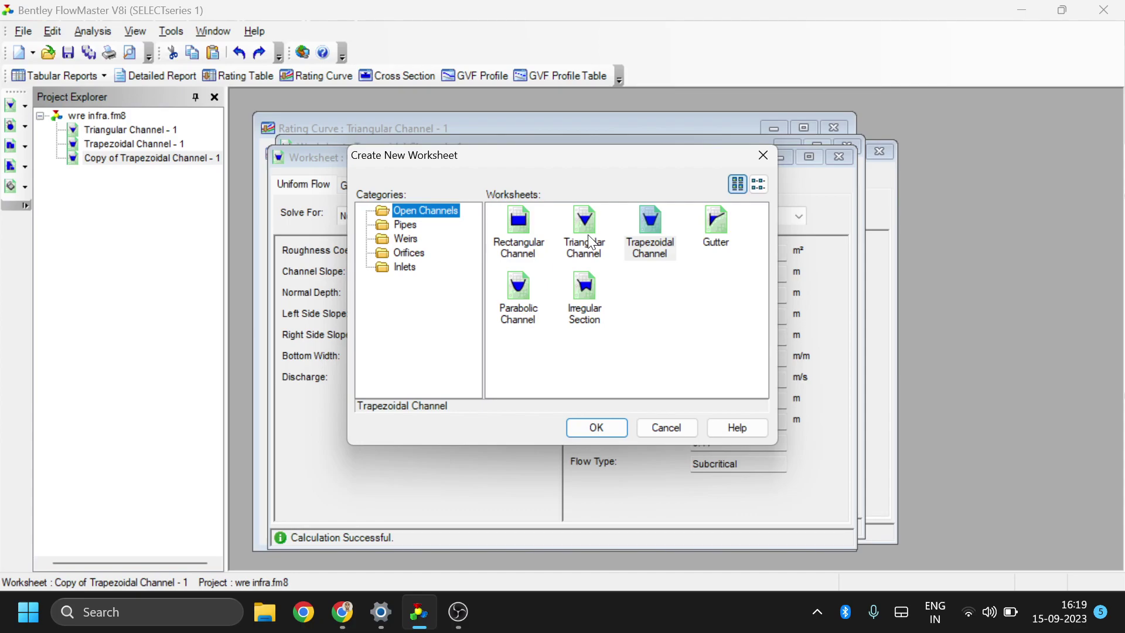
left_click(591, 242)
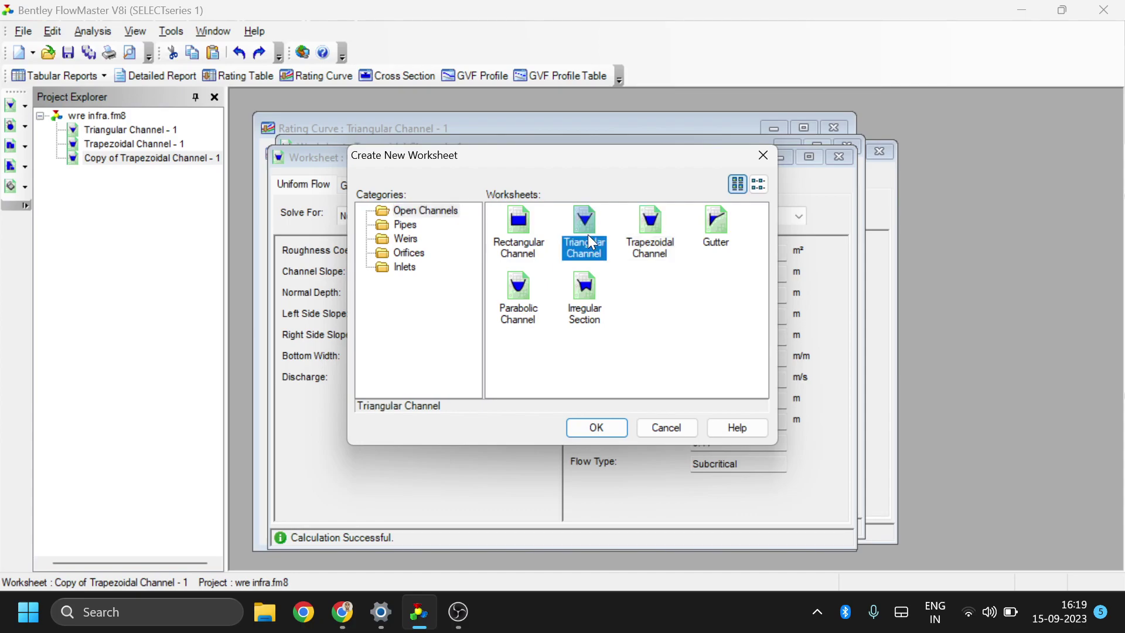
left_click(593, 427)
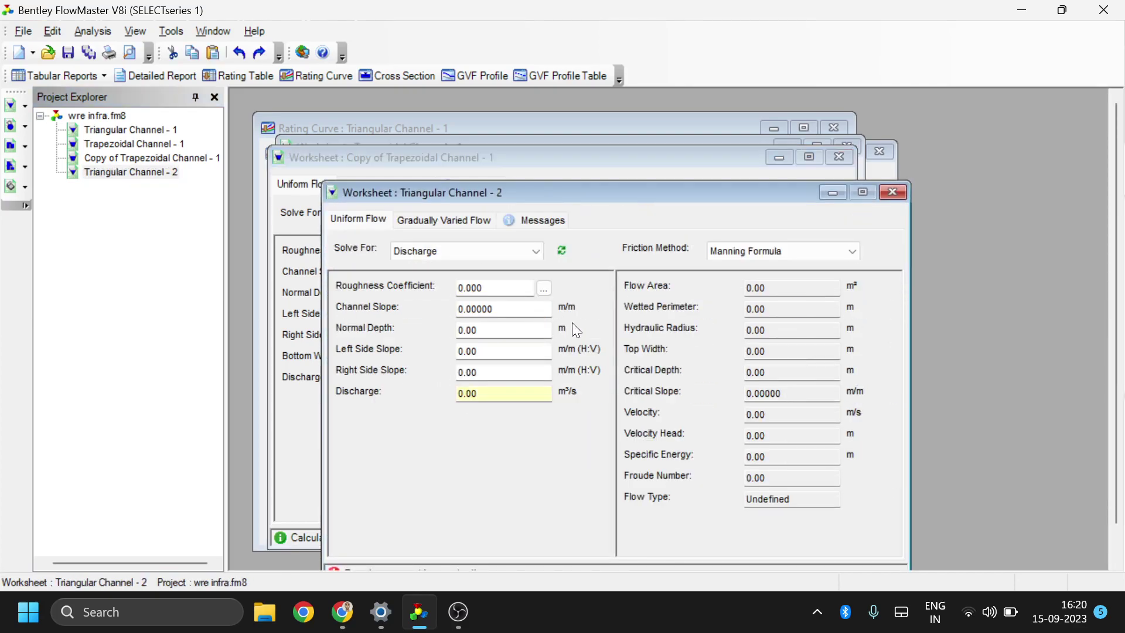
left_click_drag(501, 197, 501, 163)
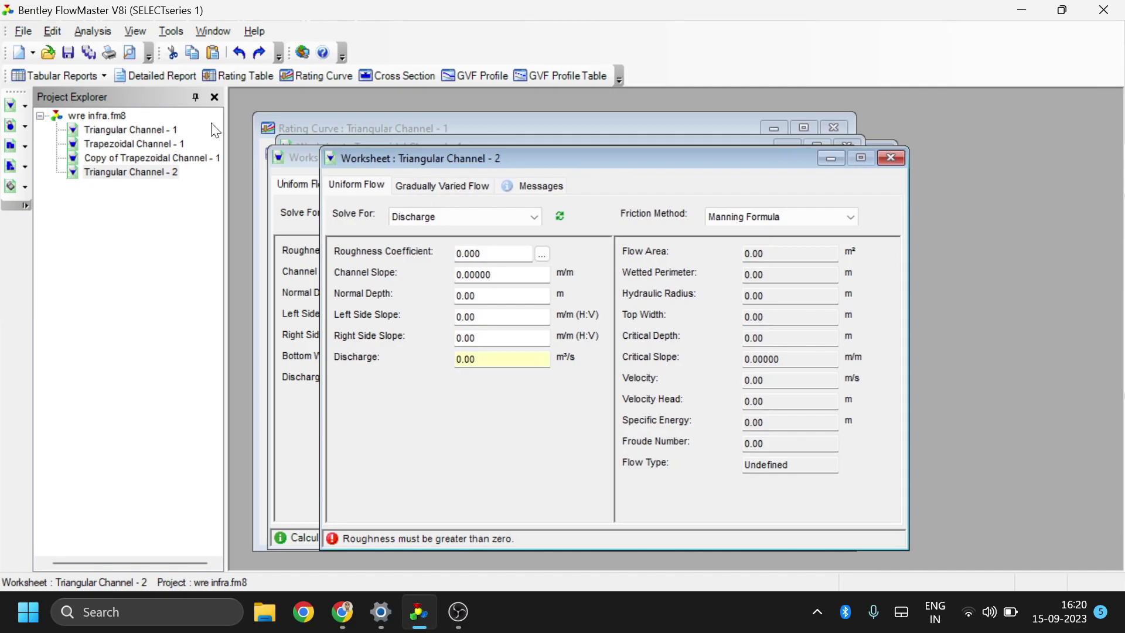
Choose SI as the default unit system for new projects and reset the current units to the US defaults
left_click(163, 32)
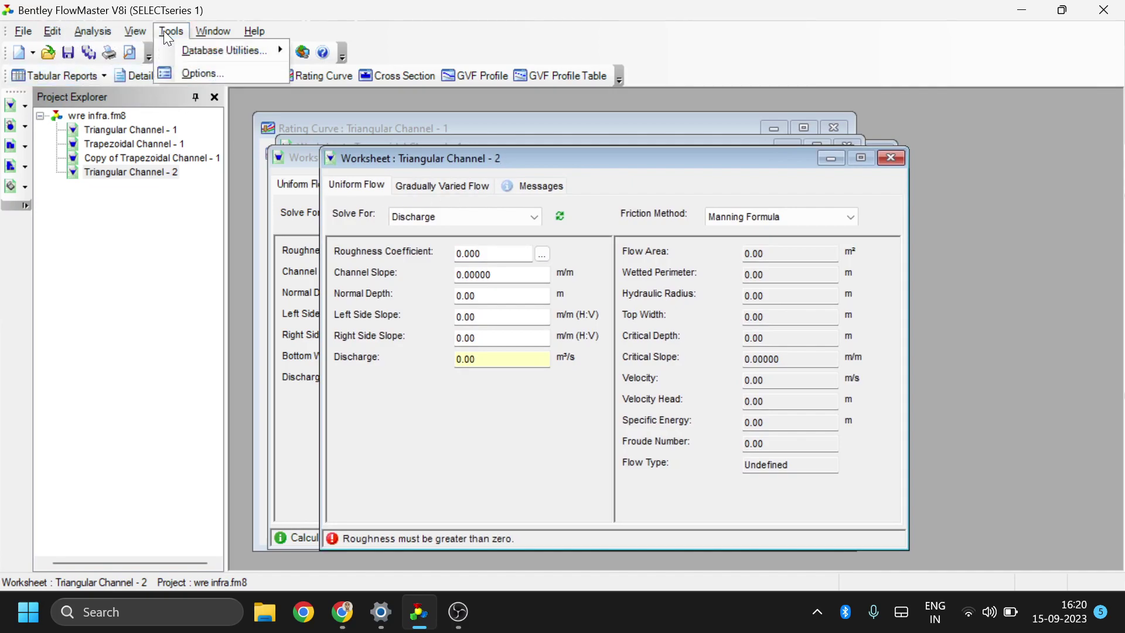
left_click(211, 72)
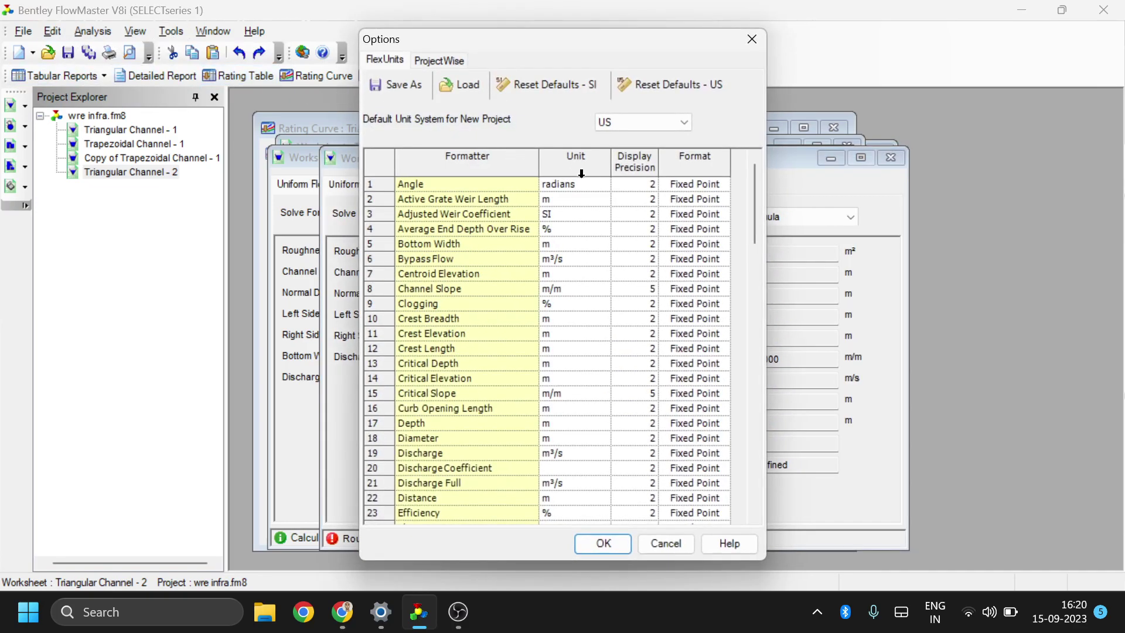
left_click(619, 122)
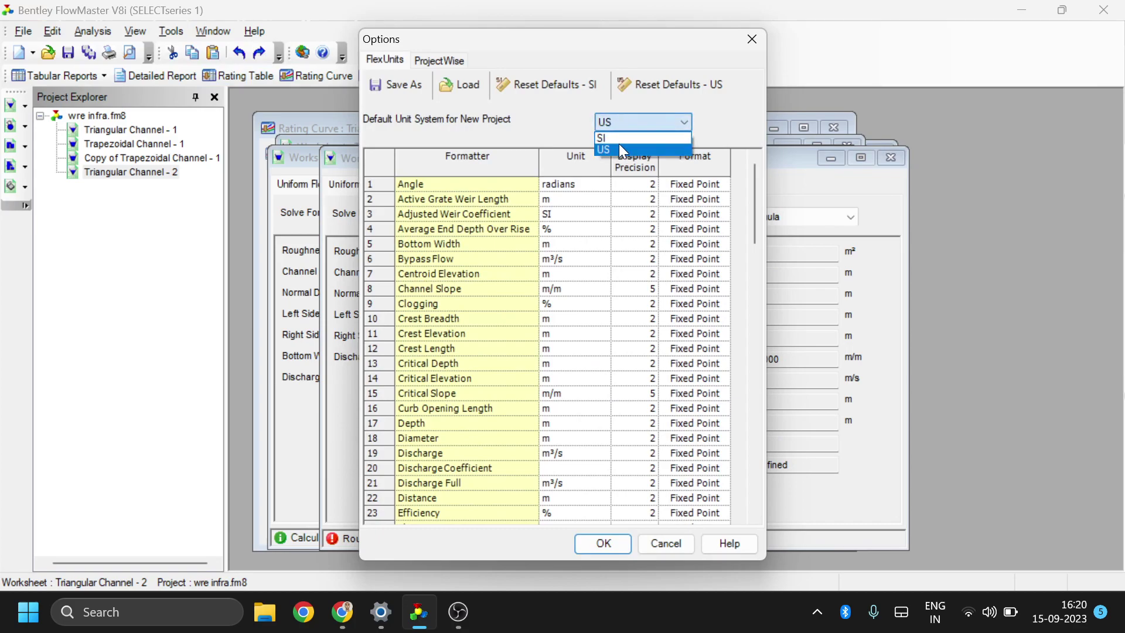
left_click(617, 137)
left_click(622, 118)
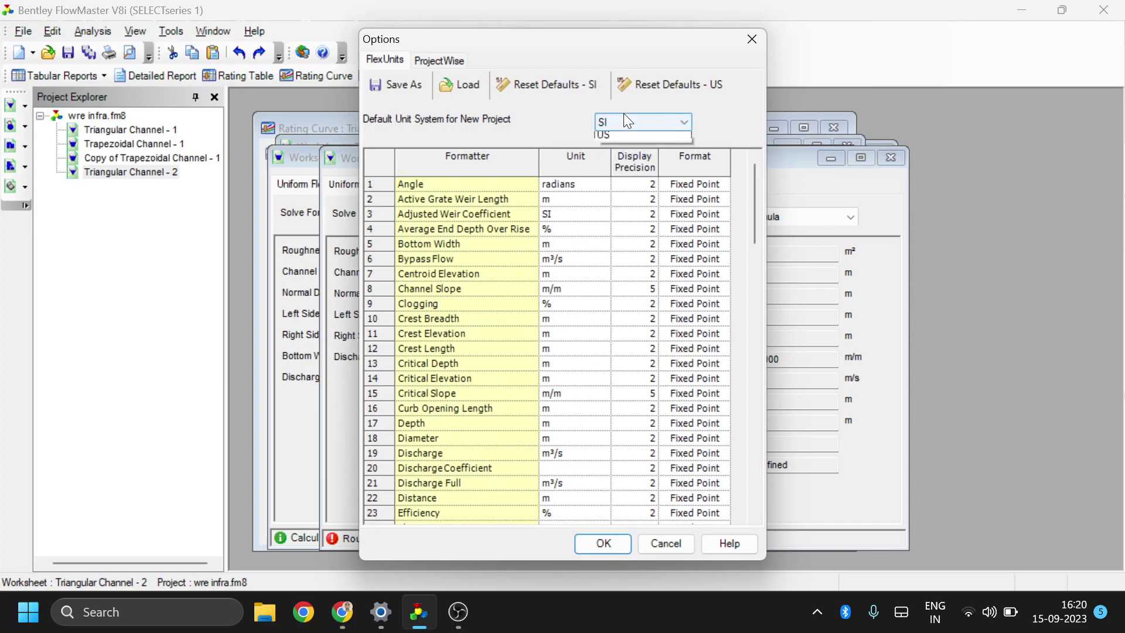
left_click(632, 132)
left_click(652, 84)
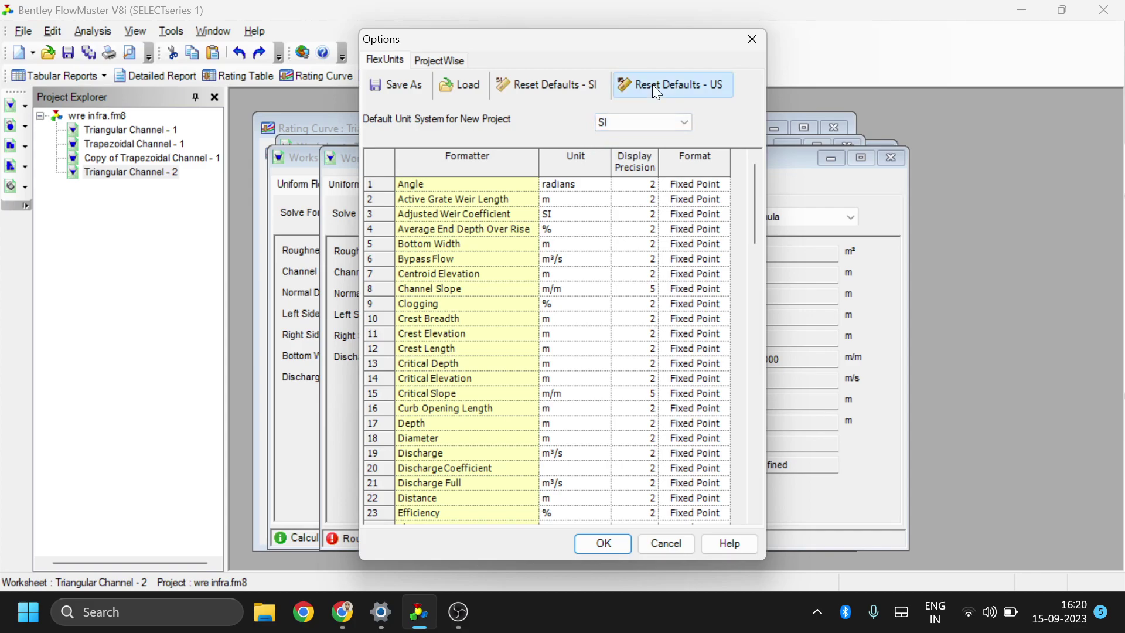
left_click(597, 547)
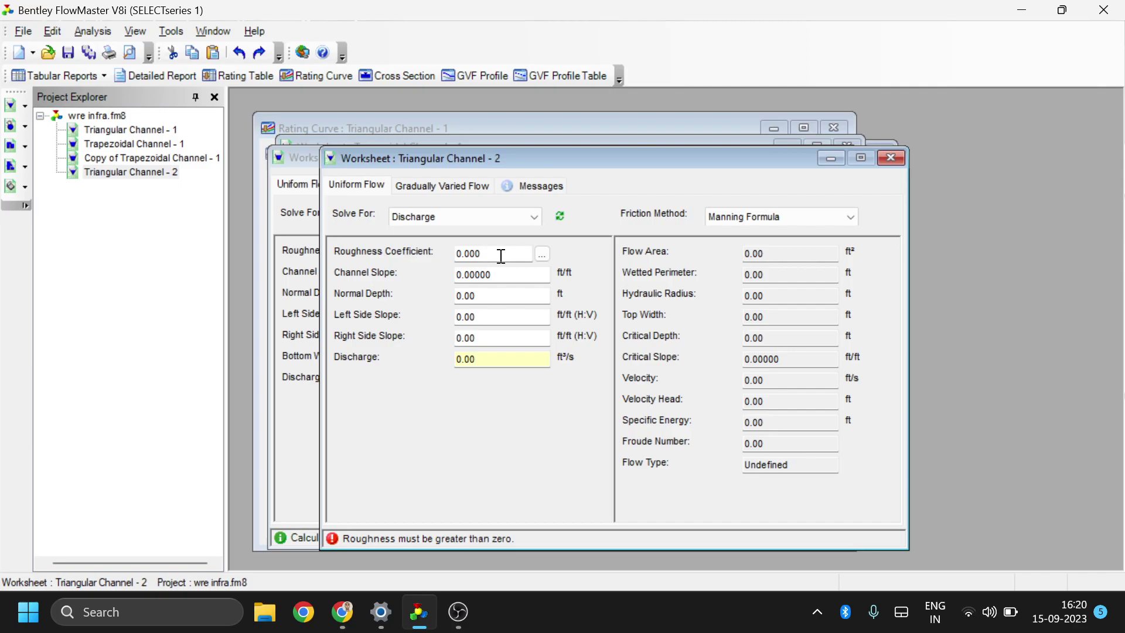
Assign the roughness coefficient of the new triangular channel from the material library using Brick in mortar
left_click(542, 254)
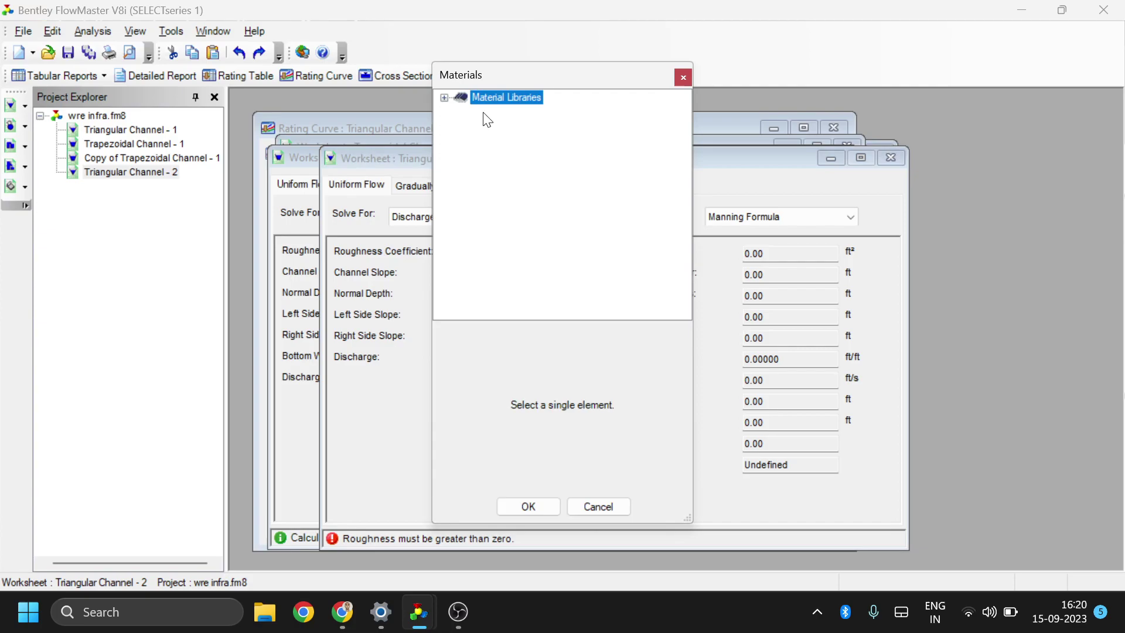
left_click(444, 98)
left_click(462, 111)
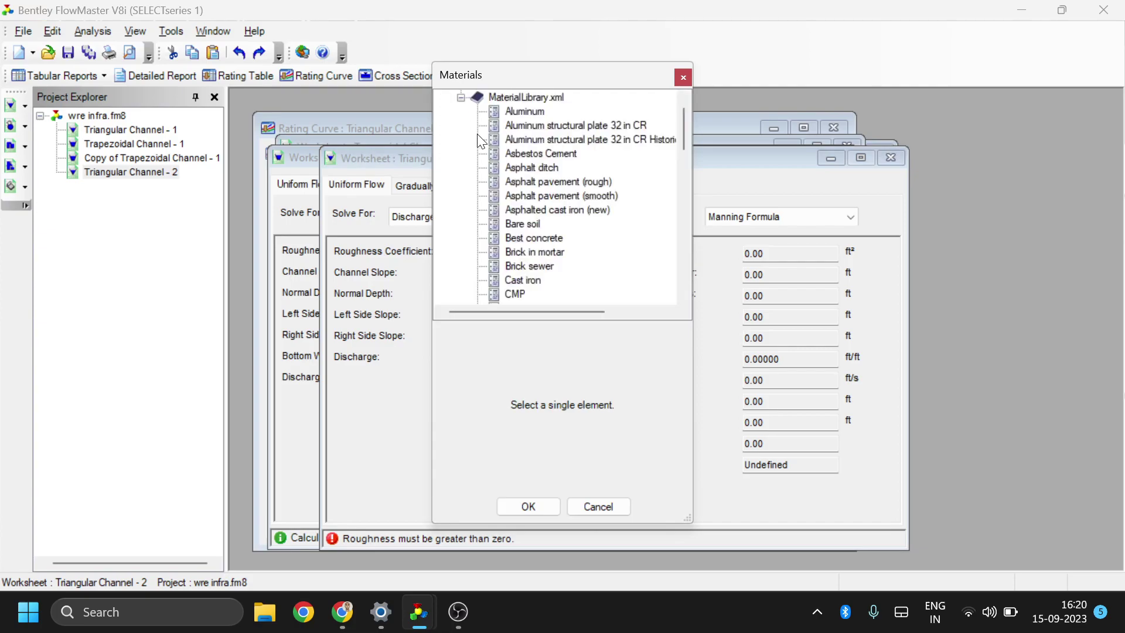
left_click(549, 252)
left_click(512, 508)
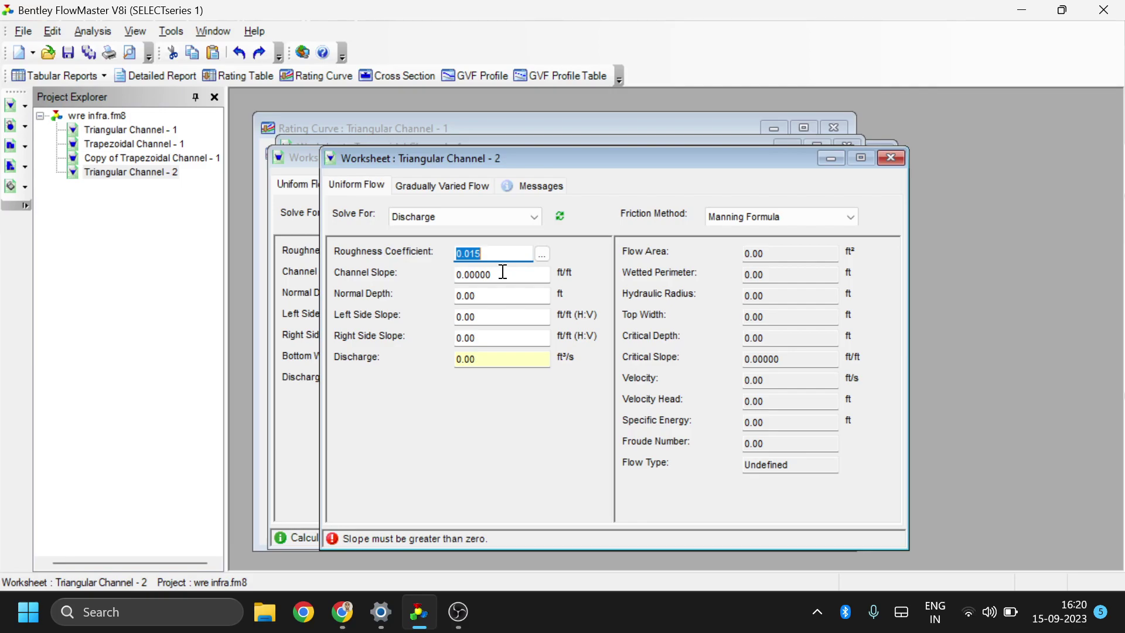
Set the channel slope to 0.05 ft/ft and change the worksheet to solve for Normal Depth
left_click_drag(503, 272, 457, 288)
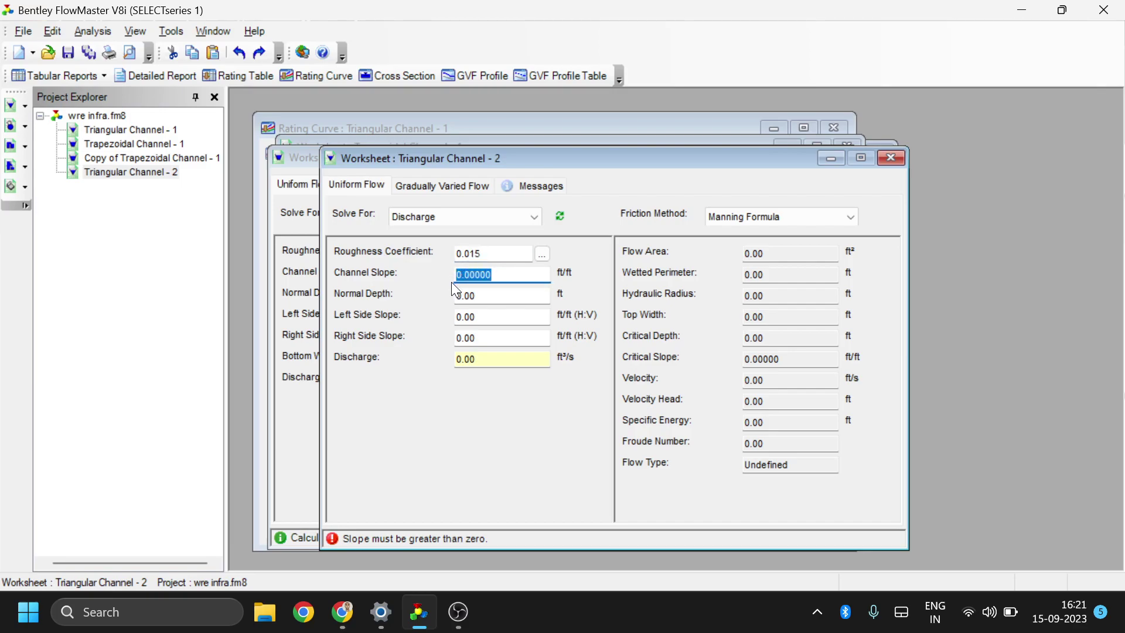
type("0.05")
left_click(460, 297)
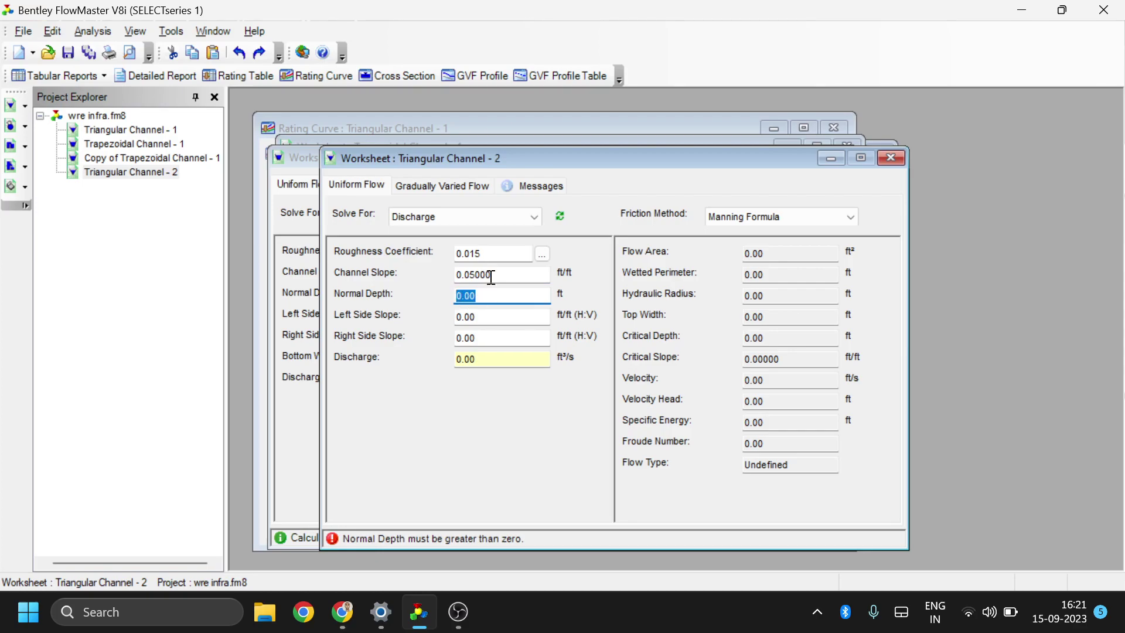
left_click(491, 221)
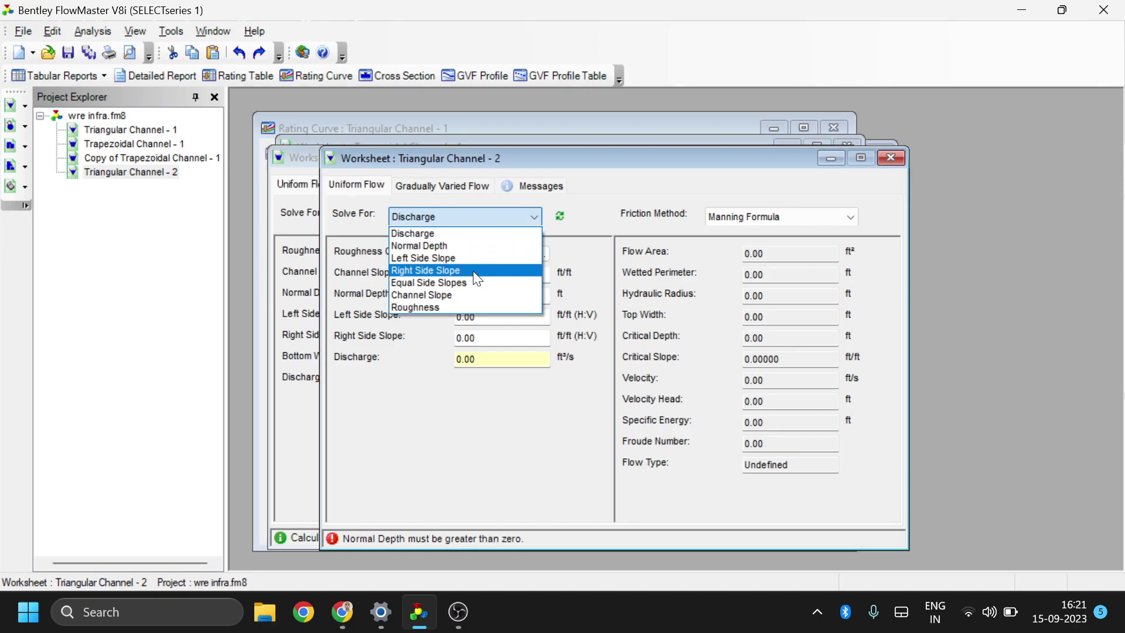
left_click(451, 246)
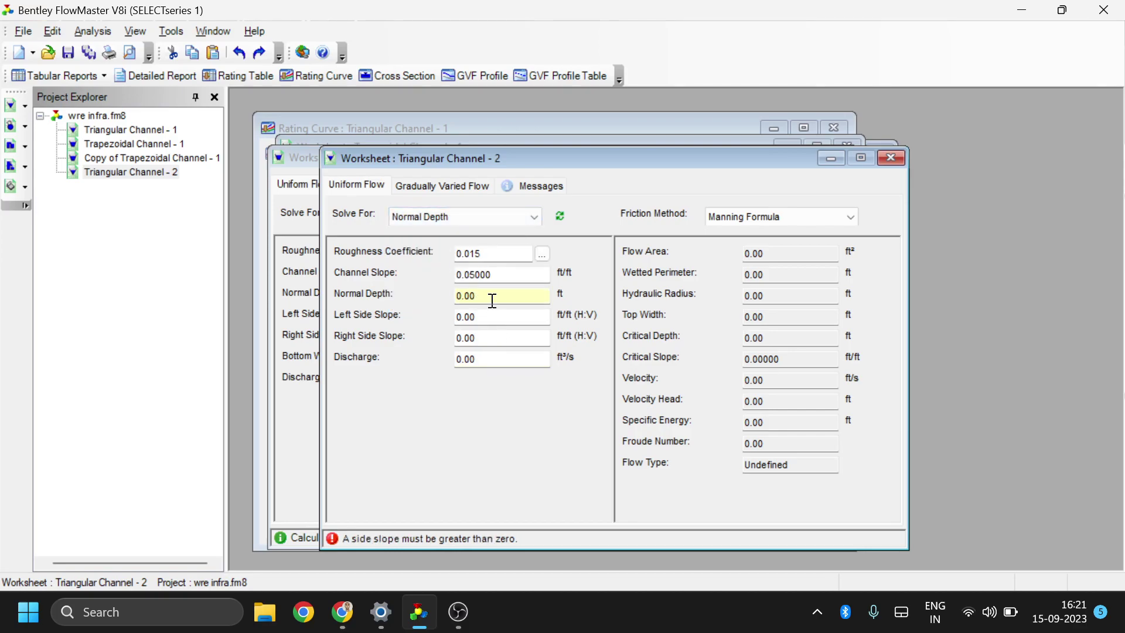
Enter left and right side slopes of 3 and a discharge of 7 ft³/s, and calculate the normal depth
left_click_drag(489, 318, 437, 335)
type("3")
left_click_drag(486, 342, 438, 343)
type("3")
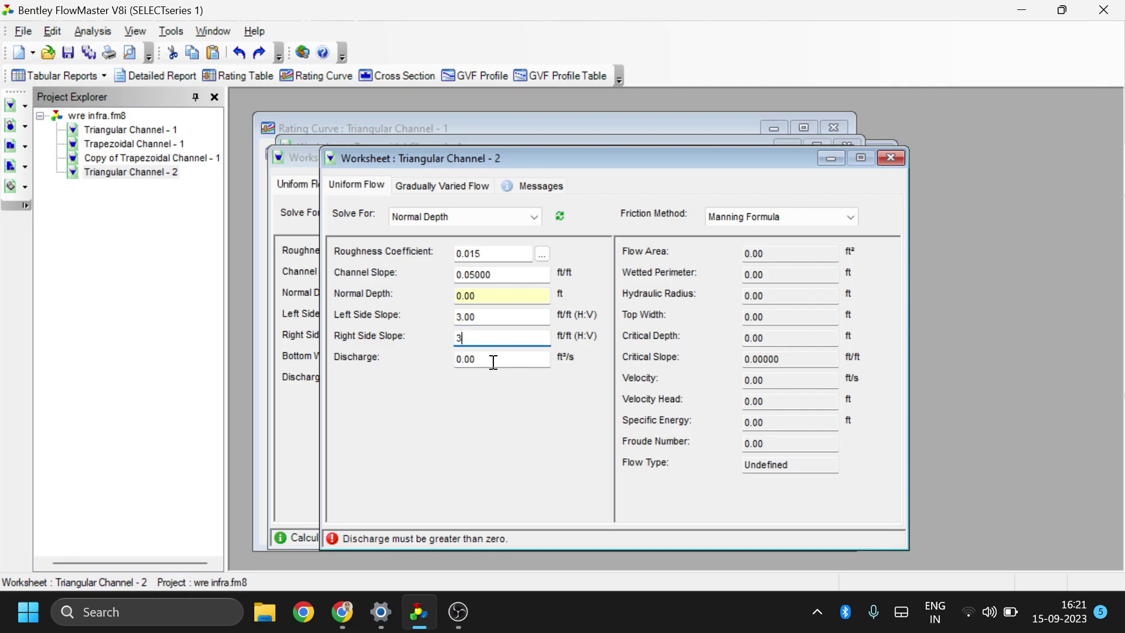
left_click_drag(492, 362, 438, 367)
type("7")
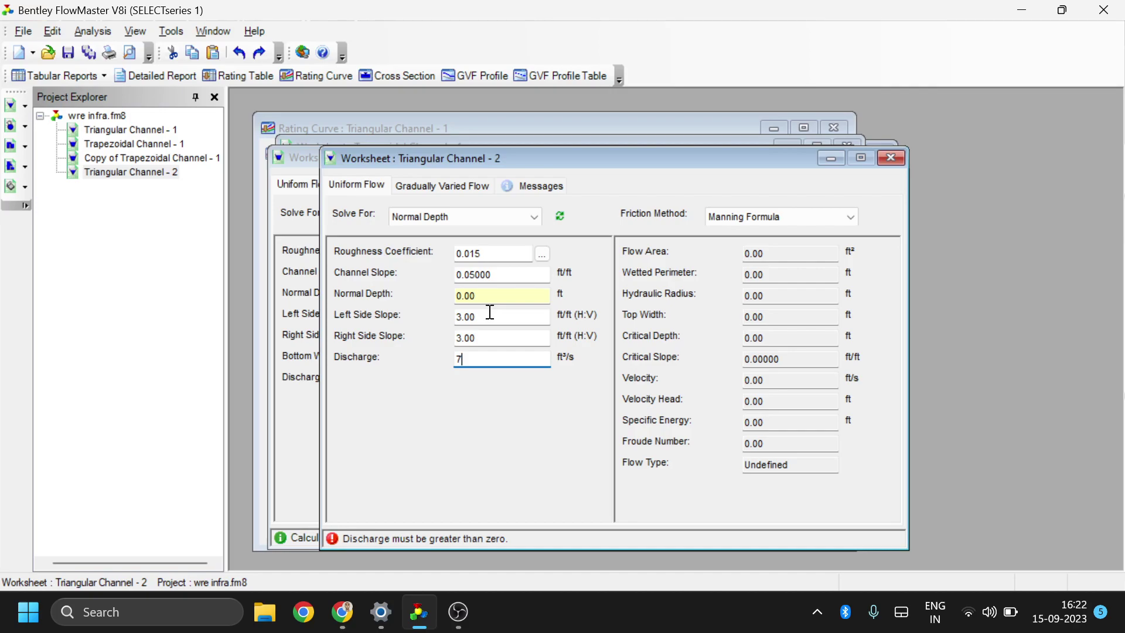
left_click(560, 216)
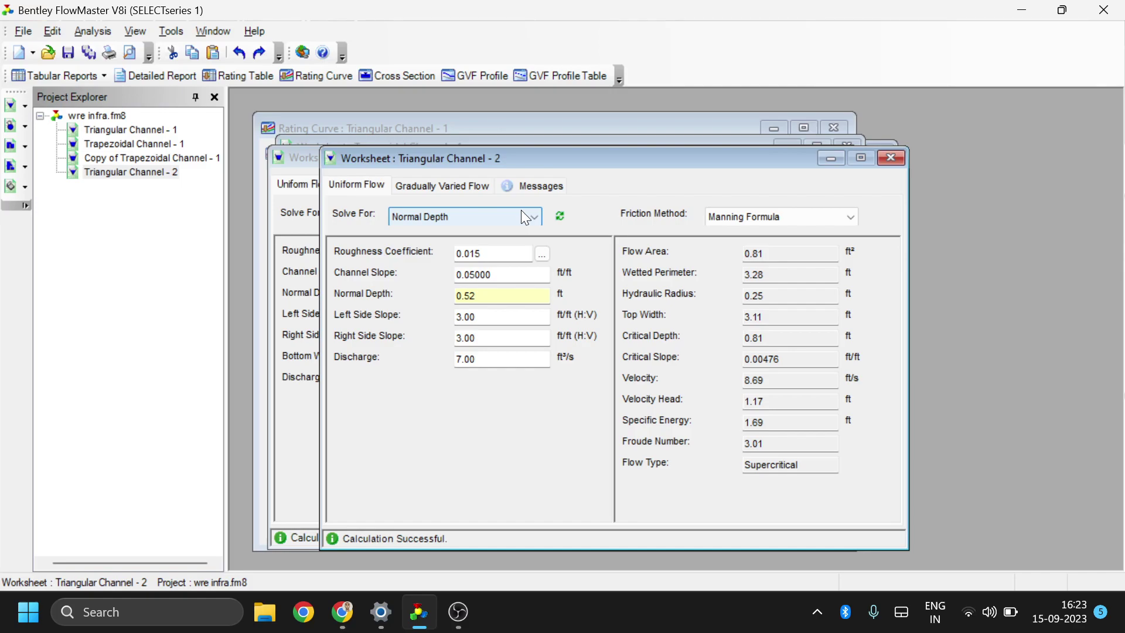
Duplicate the Triangular Channel - 2 worksheet in the project
left_click(508, 271)
right_click(150, 170)
left_click(199, 223)
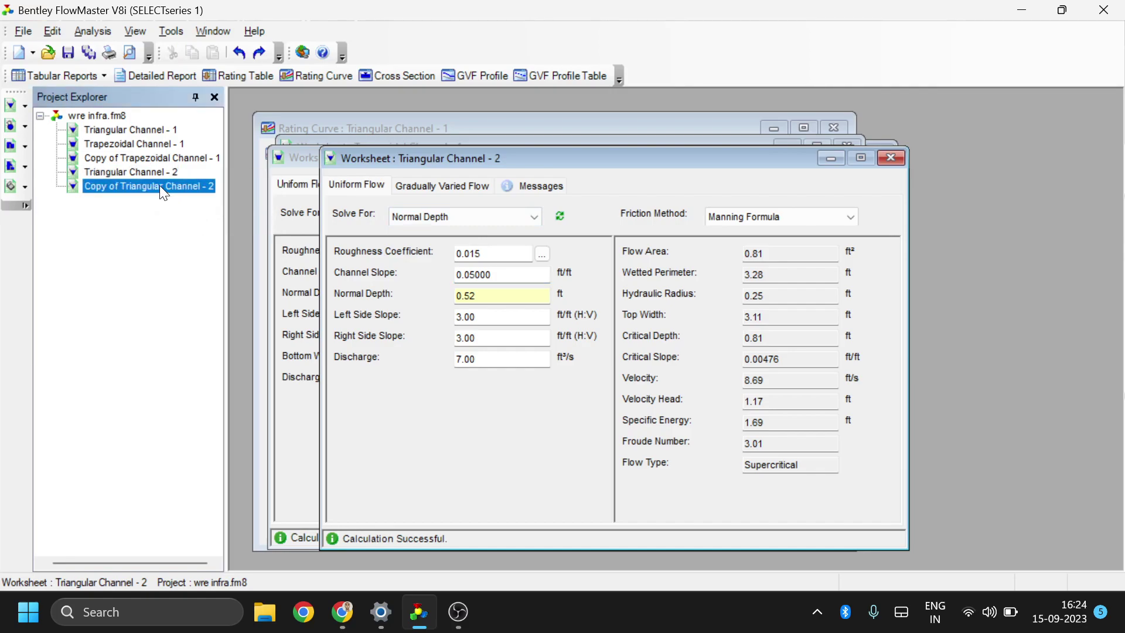
Change the roughness coefficient of Triangular Channel - 2 to 0.013 and recalculate the normal depth
left_click(513, 253)
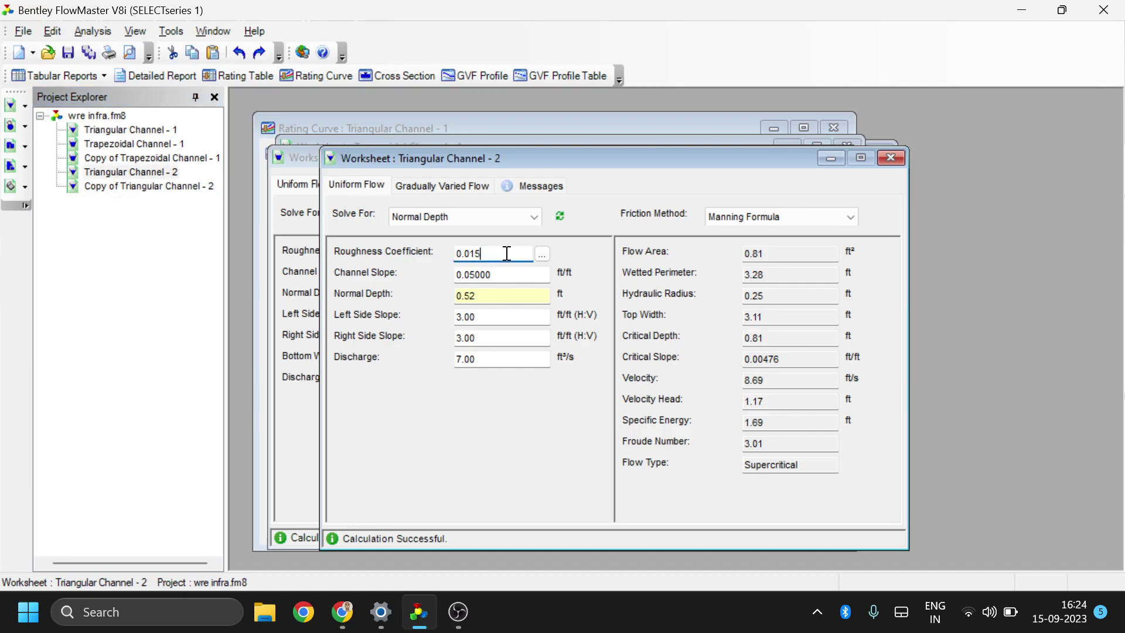
type("3")
left_click(560, 217)
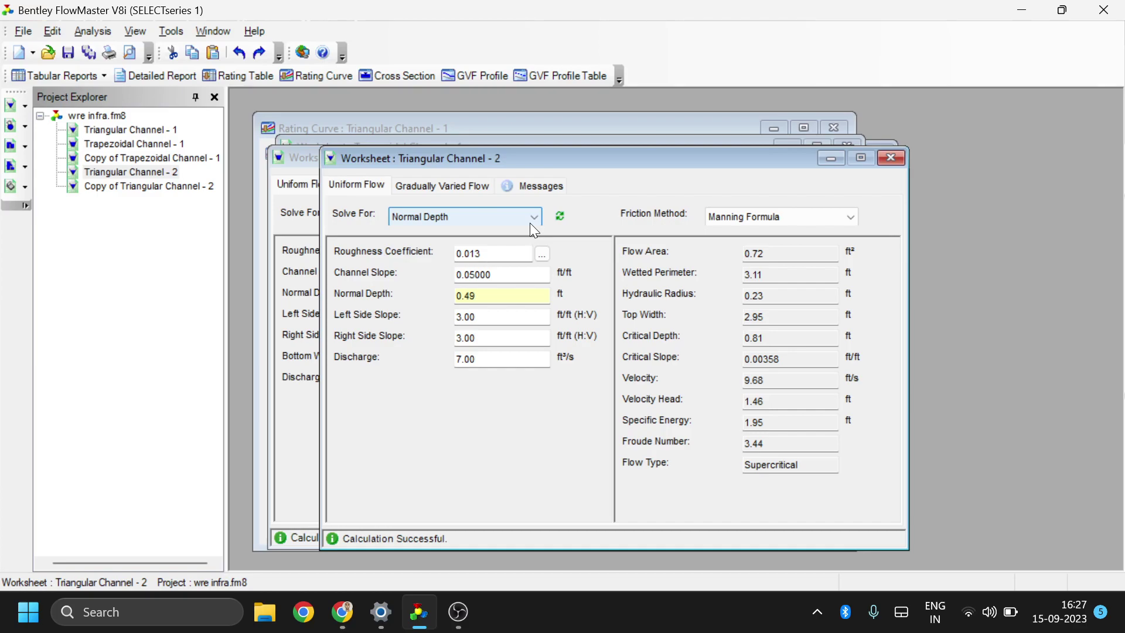
Compare the calculated results of the Triangular Channel - 2 worksheet with those of its copy
left_click(166, 171)
left_click(164, 171)
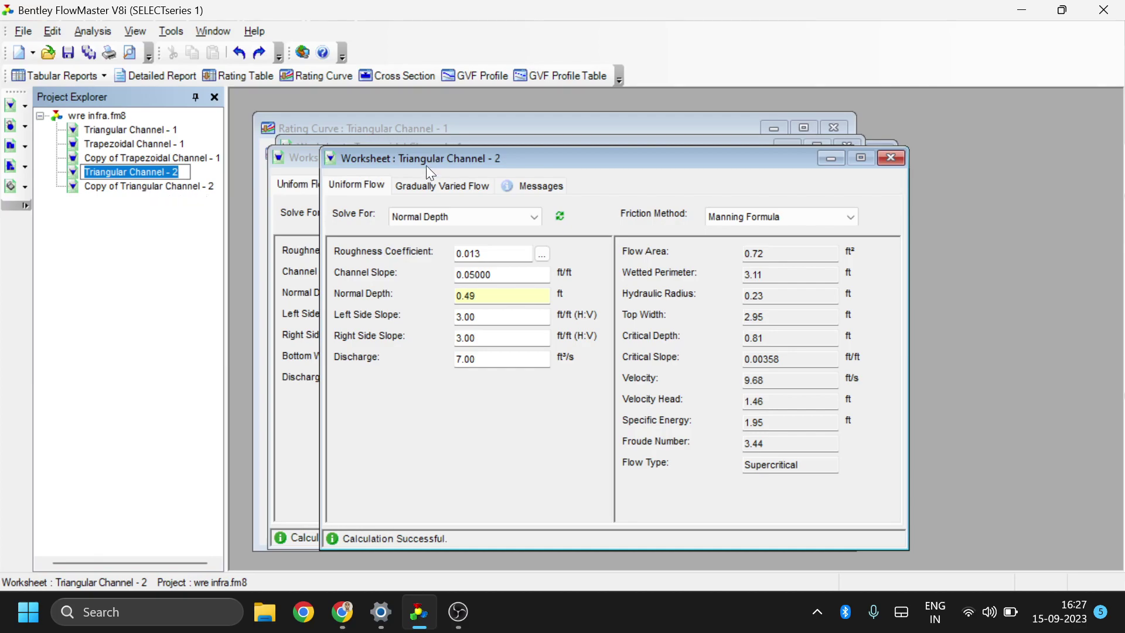
left_click_drag(571, 158, 681, 134)
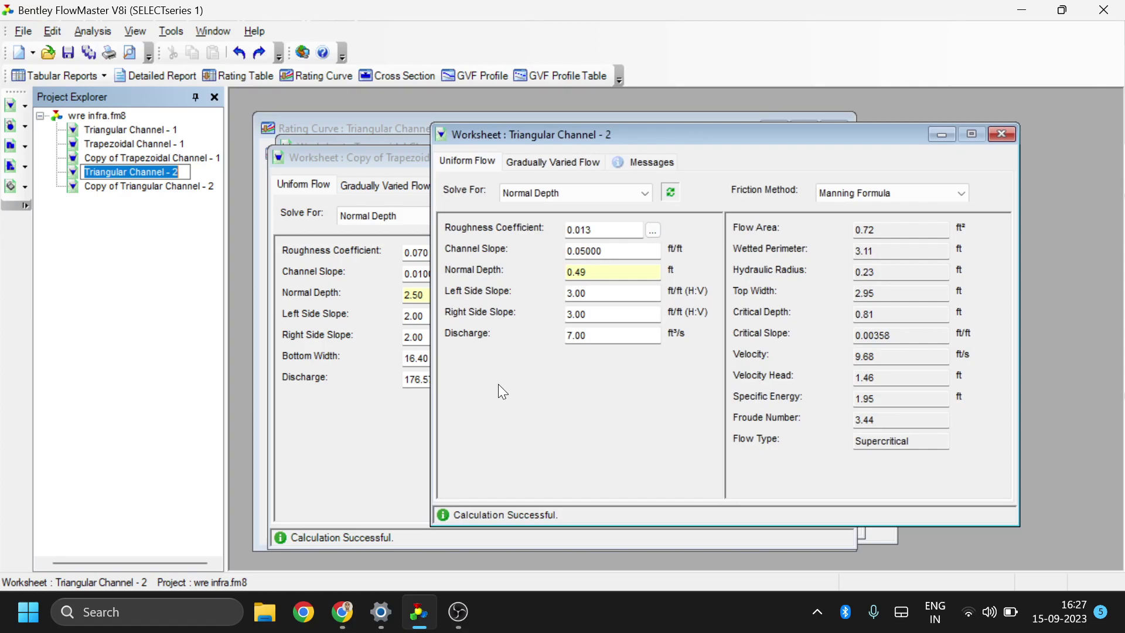
left_click(169, 185)
double_click(169, 184)
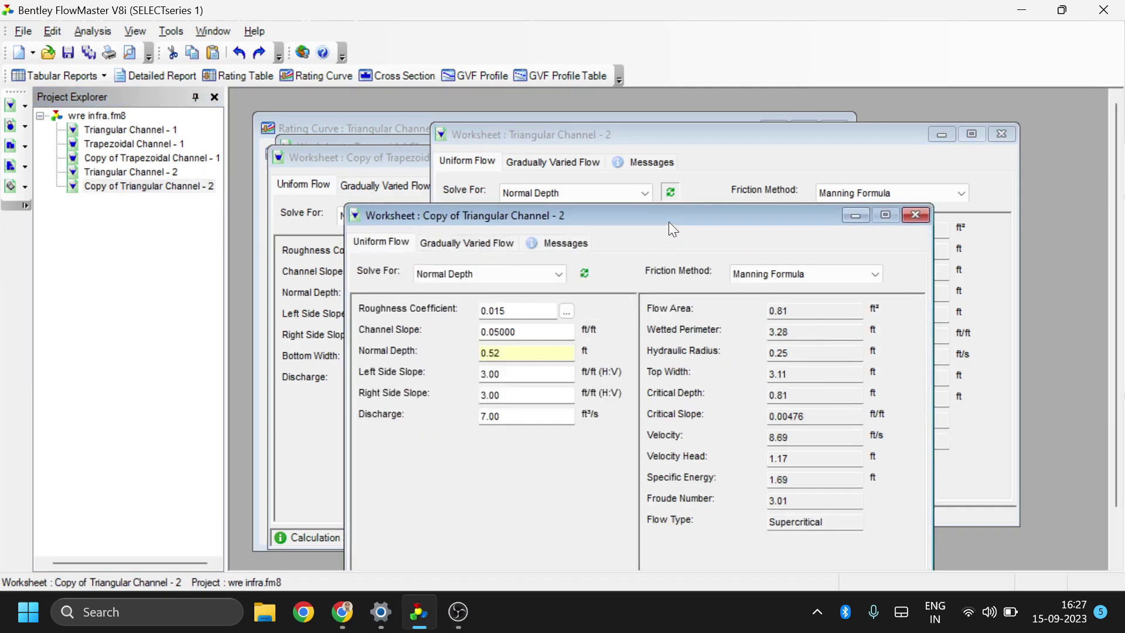
left_click_drag(669, 222, 676, 173)
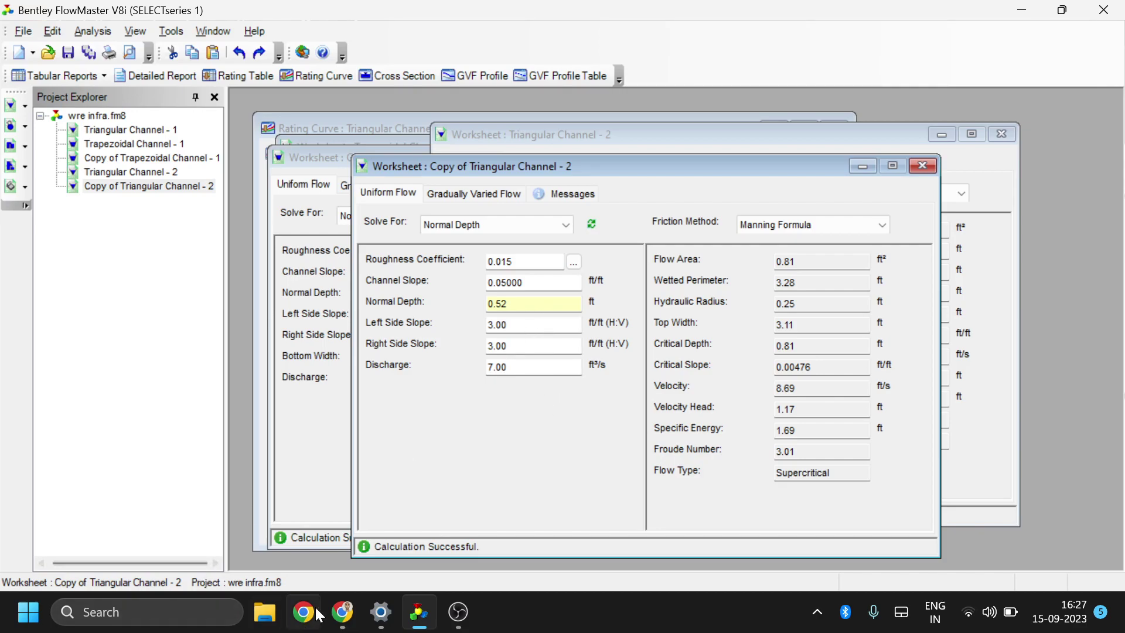
left_click(458, 612)
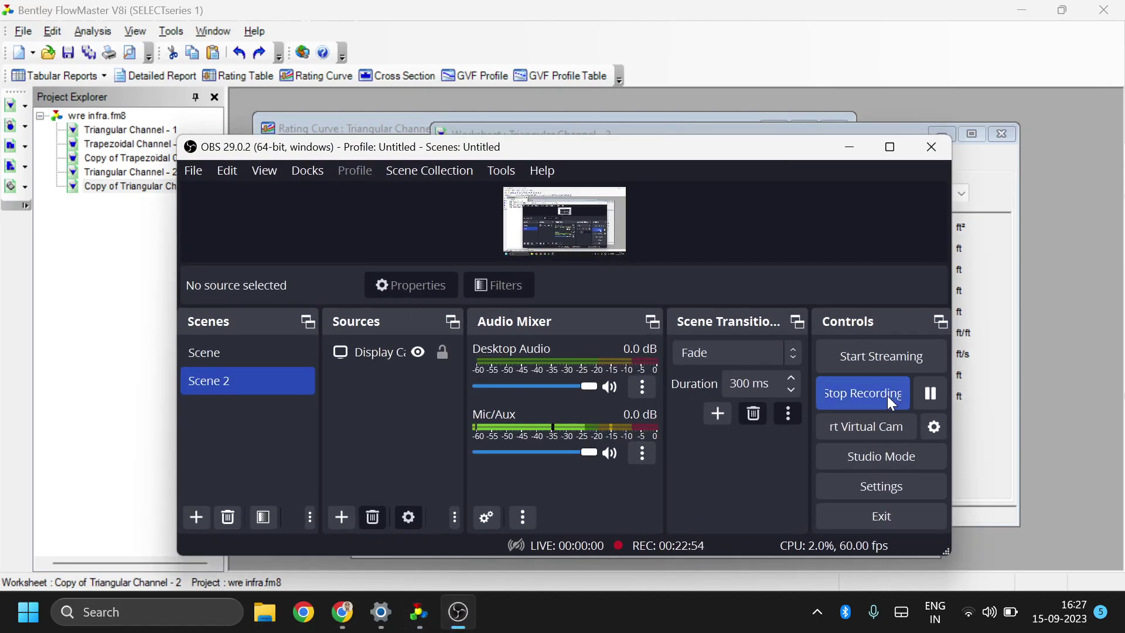
left_click(929, 390)
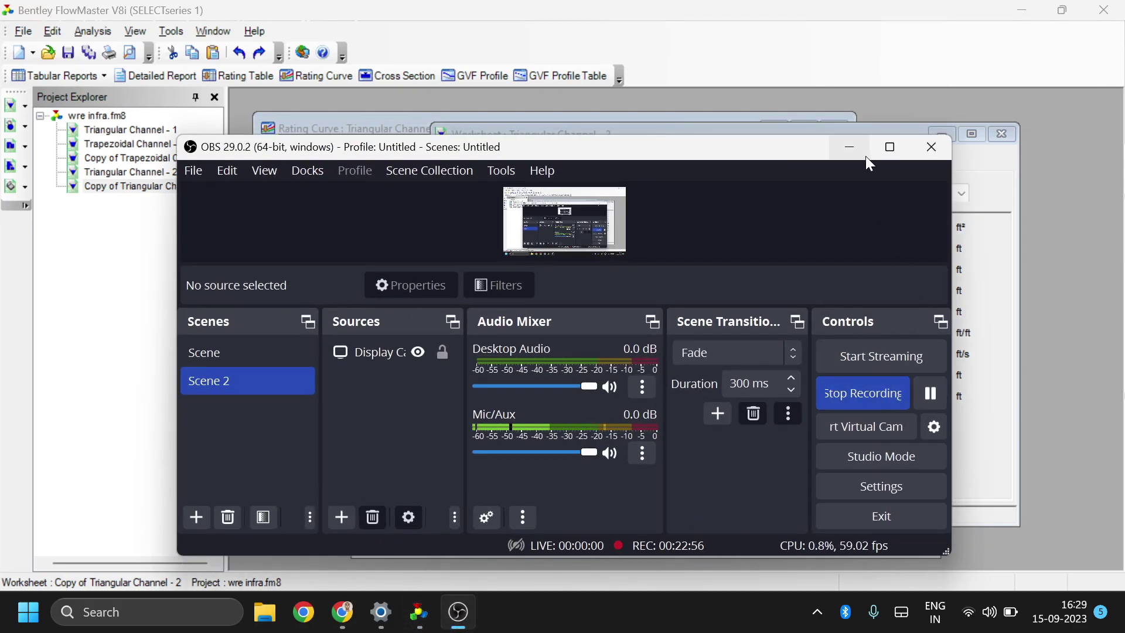
left_click(850, 149)
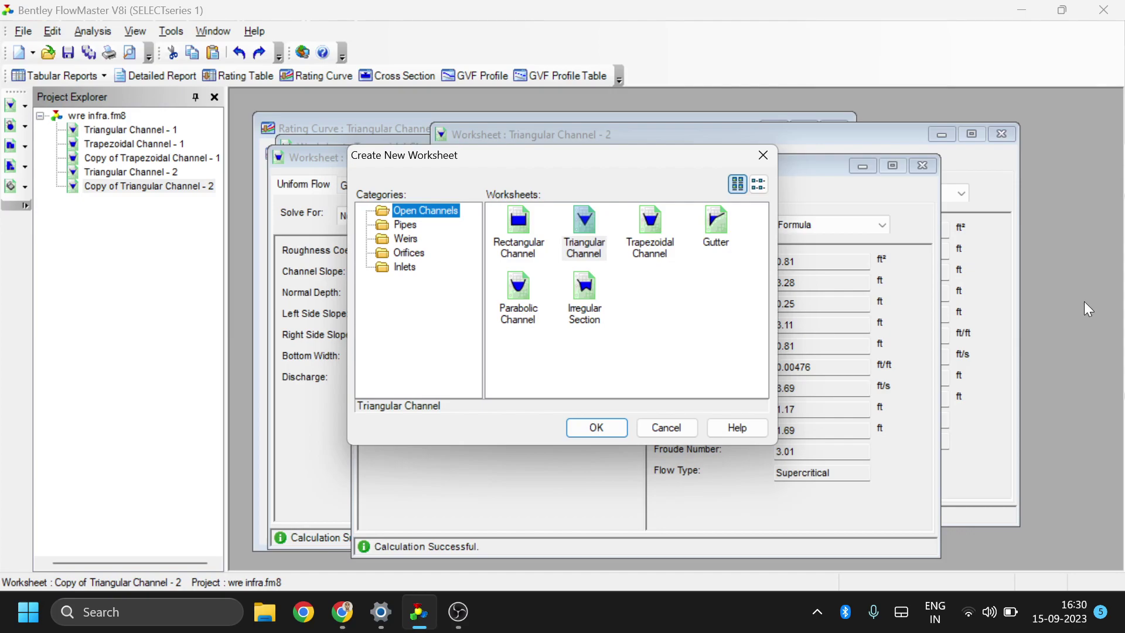
Create a new Irregular Section worksheet in the project from the Open Channels category
left_click(585, 304)
left_click(610, 432)
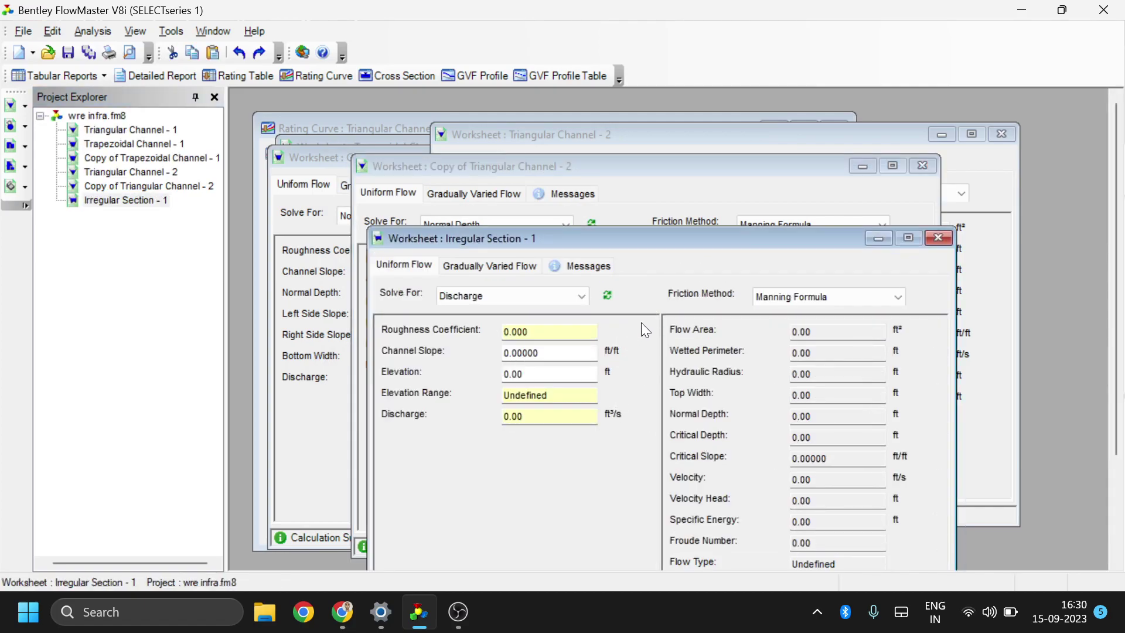
left_click_drag(663, 244, 629, 109)
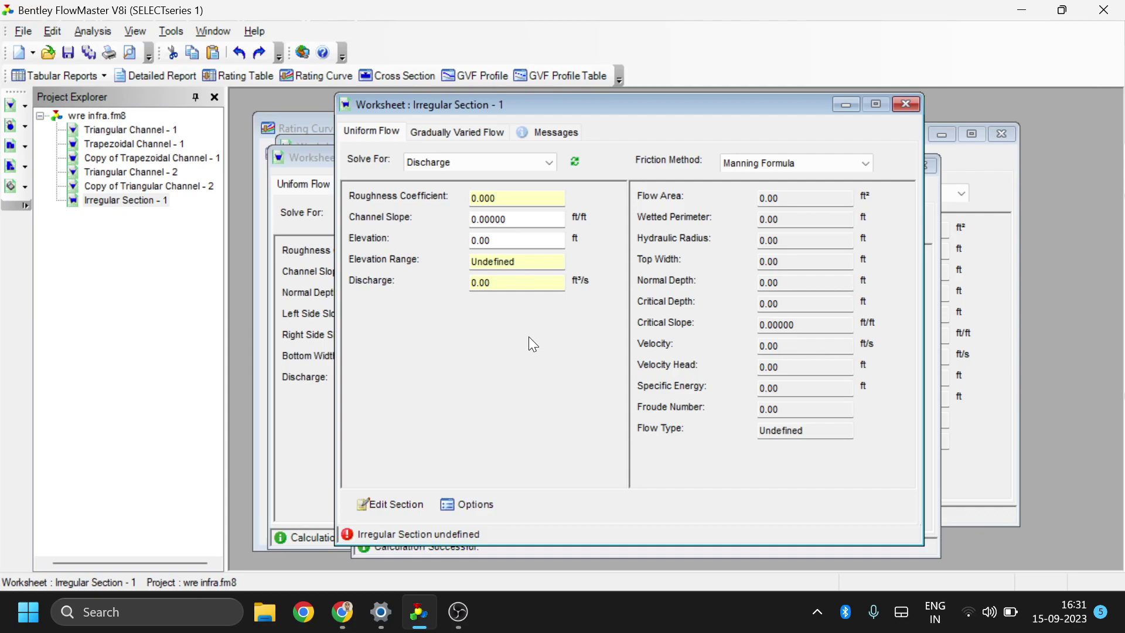
left_click(364, 504)
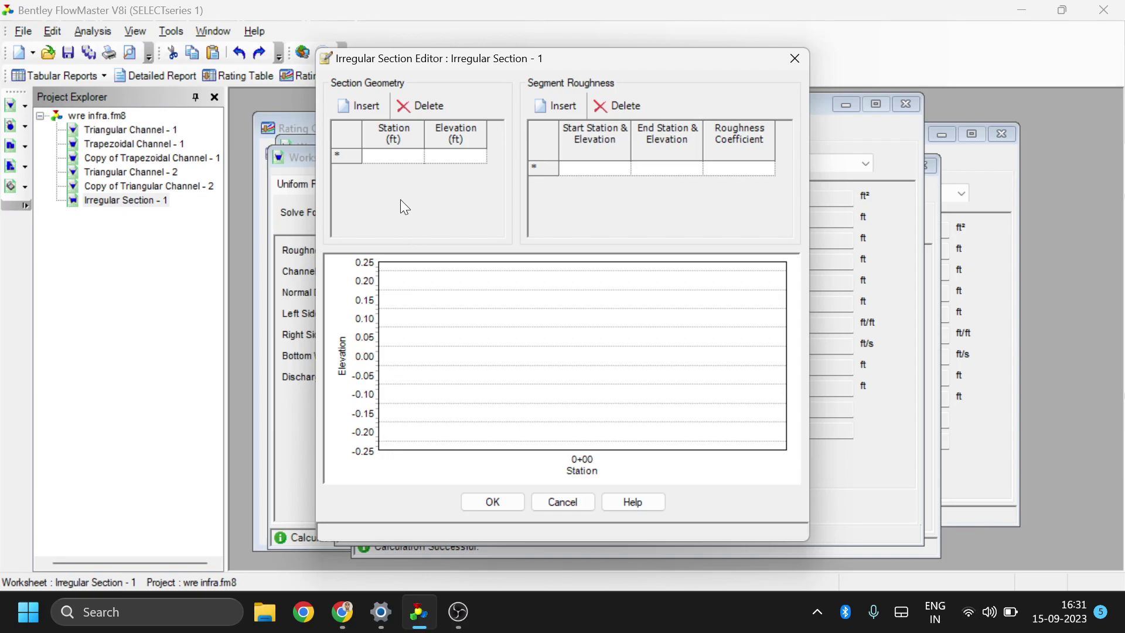
left_click(405, 157)
left_click(792, 58)
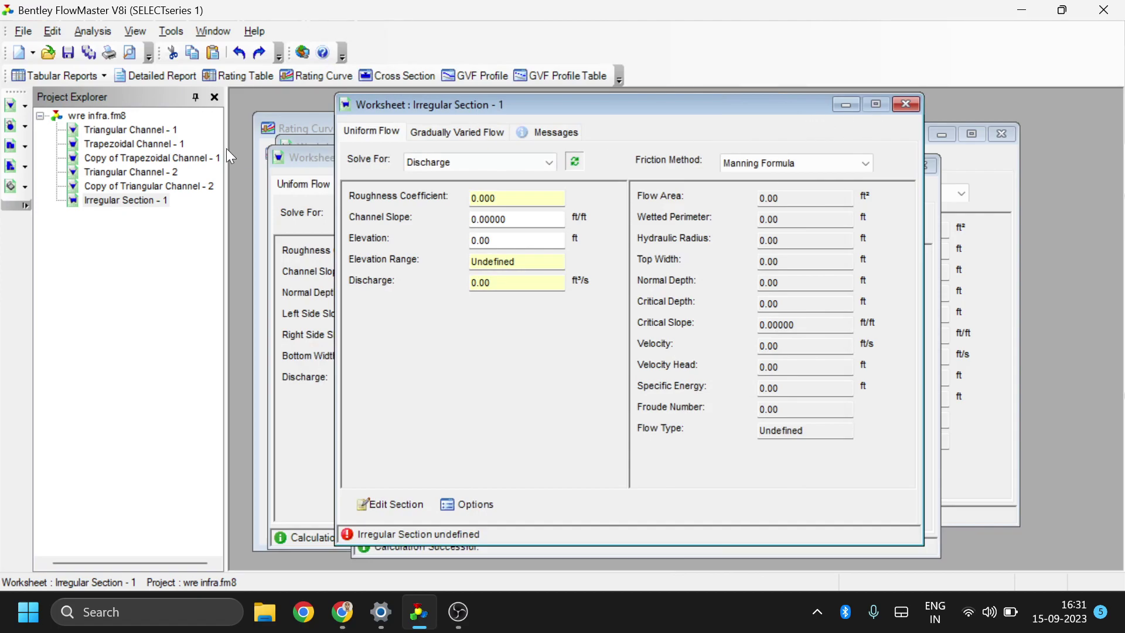
Reset the program's unit settings to the SI defaults
left_click(167, 30)
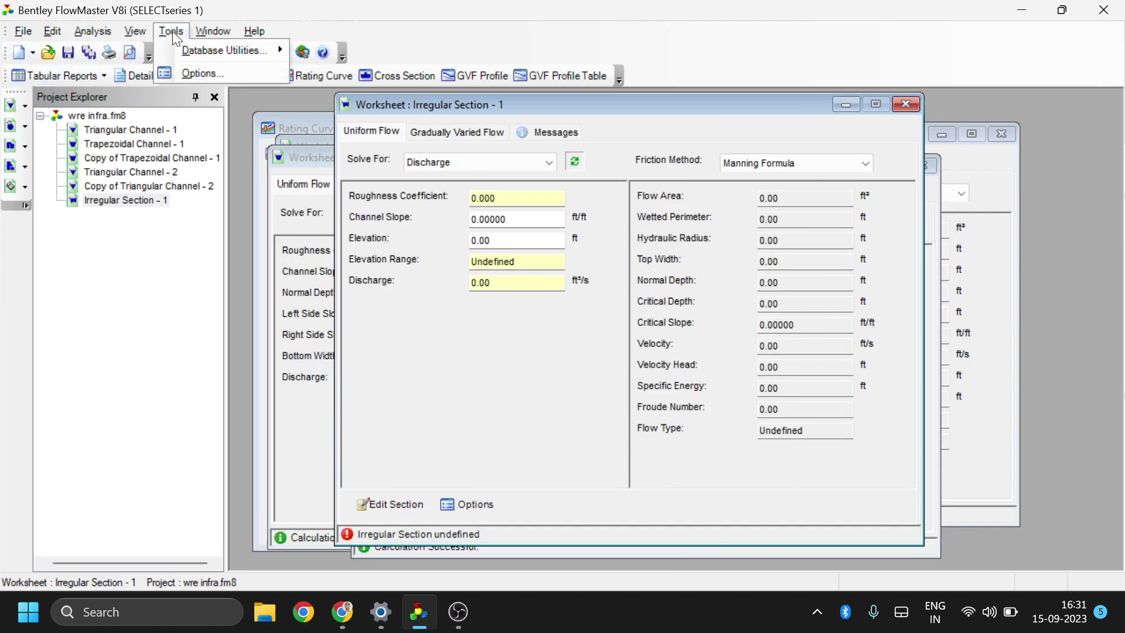
left_click(221, 69)
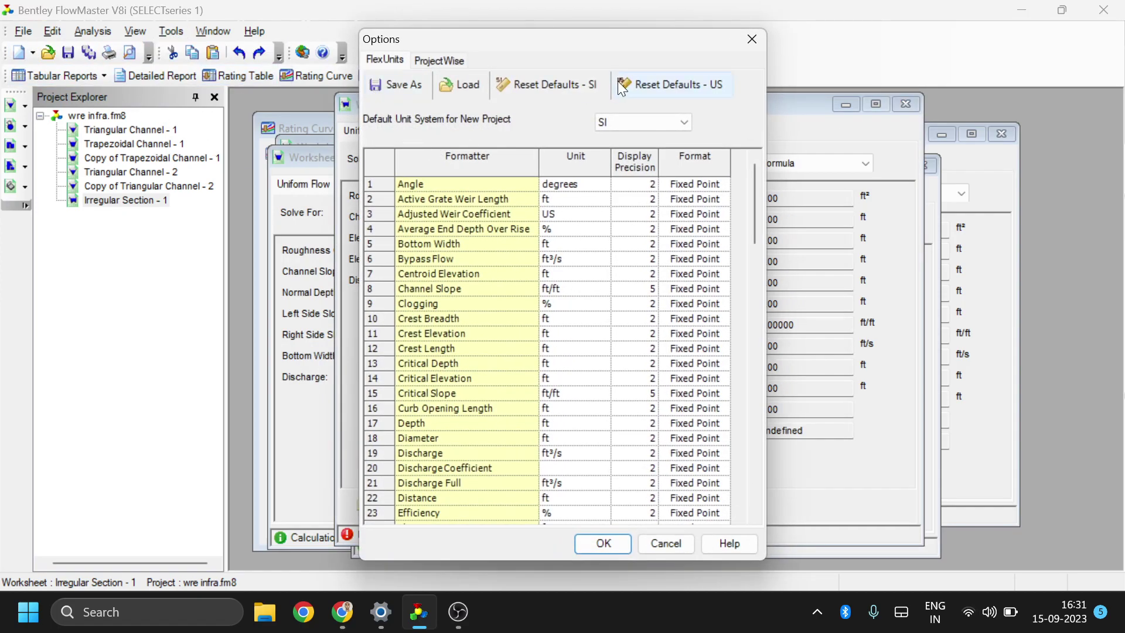
left_click(581, 85)
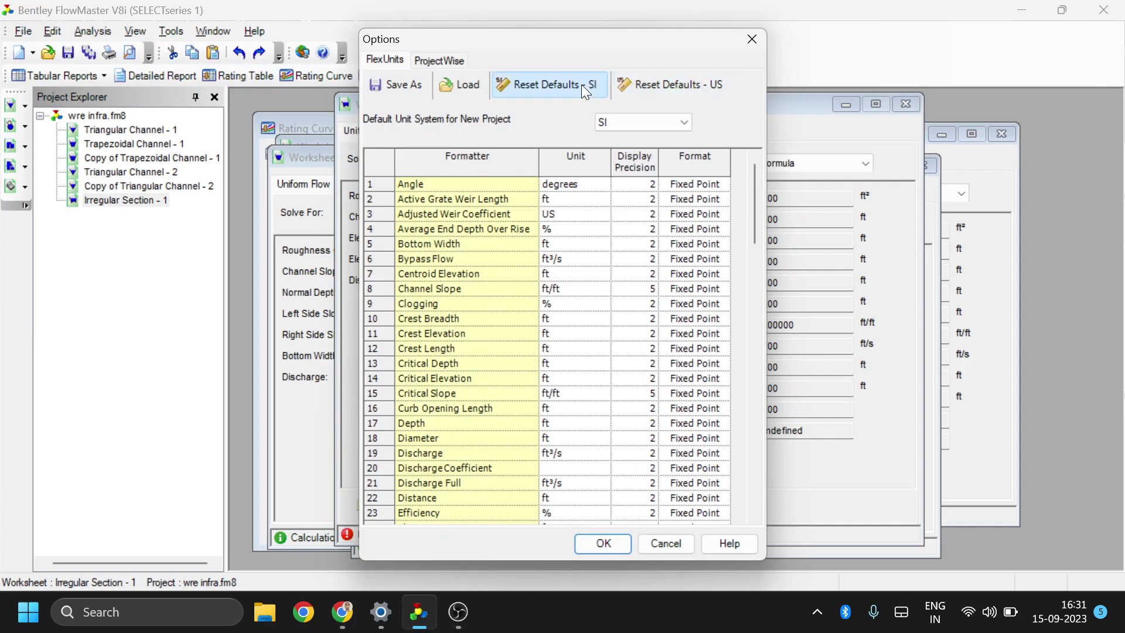
left_click(604, 544)
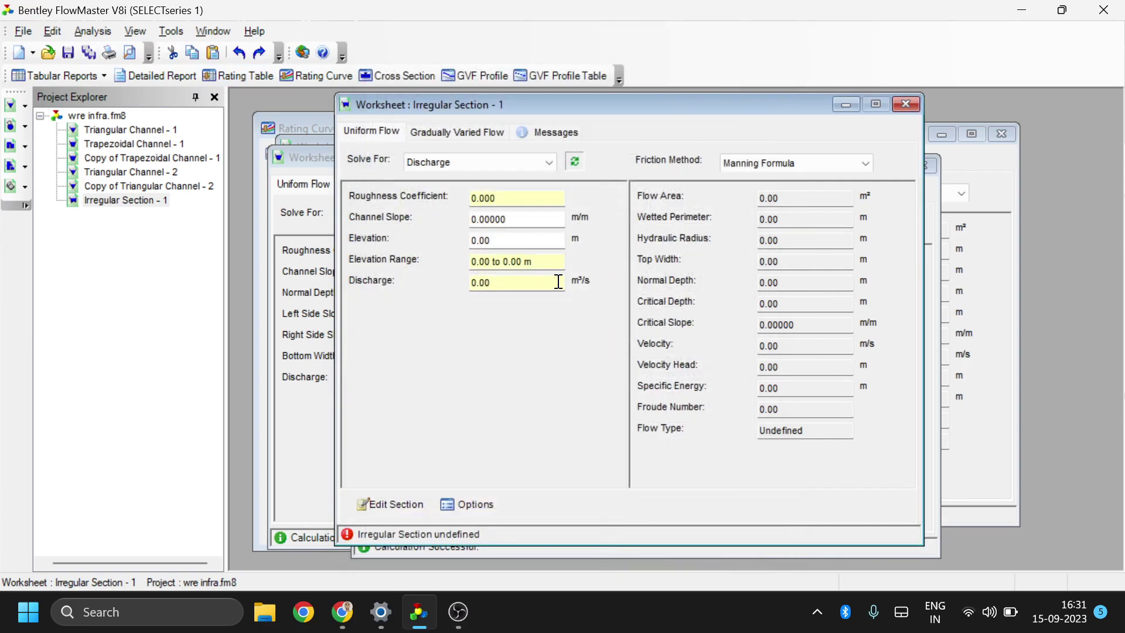
left_click(392, 504)
left_click(379, 158)
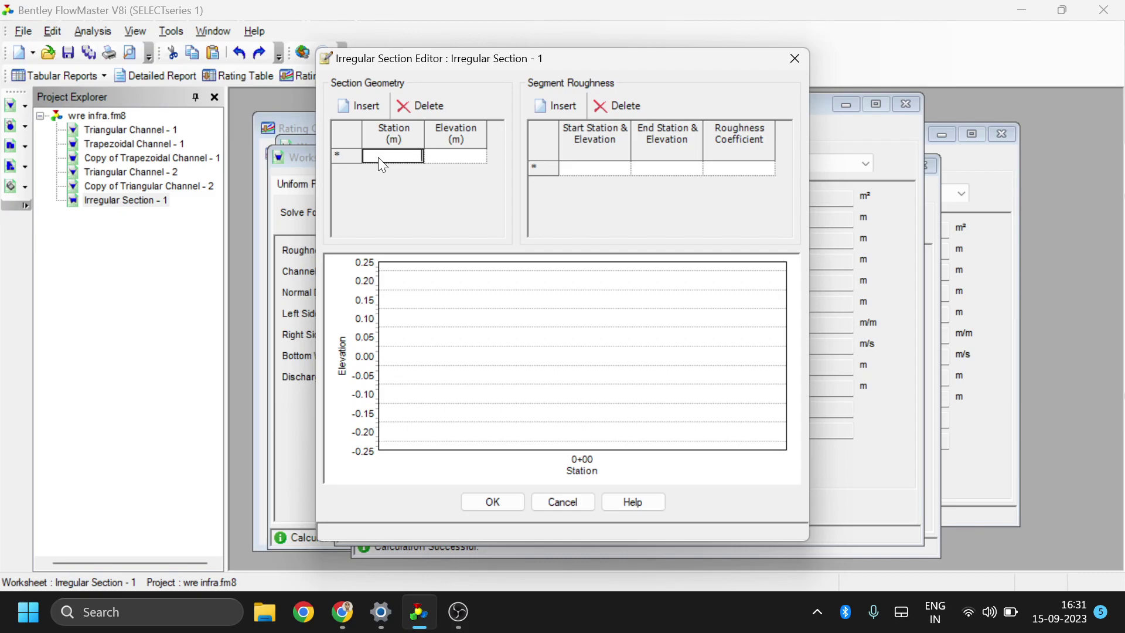
type("0")
left_click(438, 156)
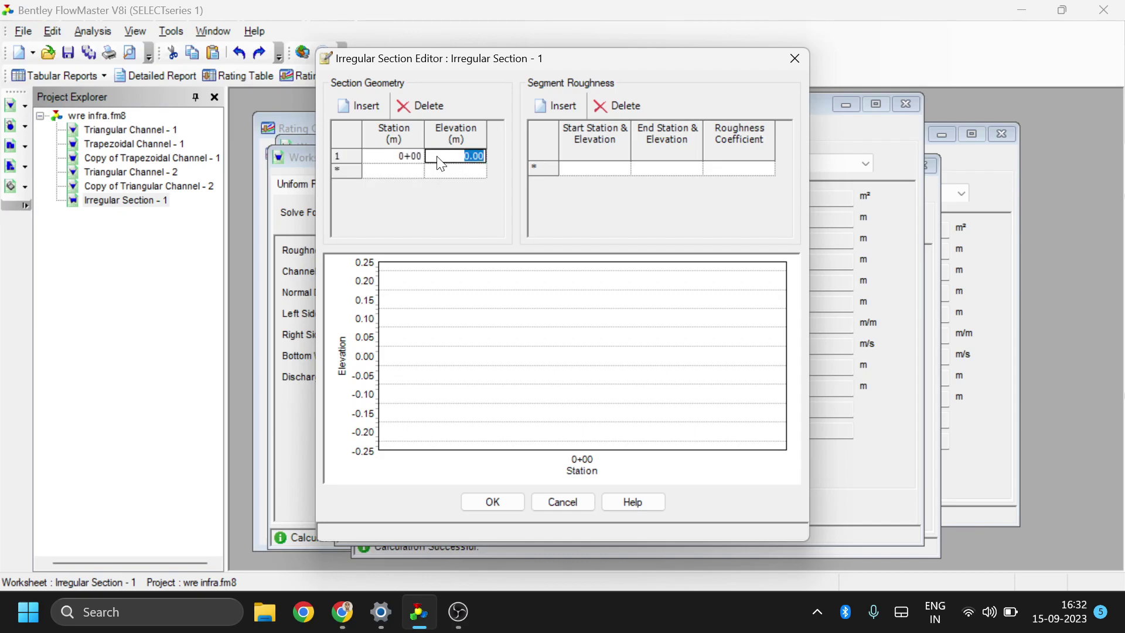
type("1")
type("0.75")
left_click(402, 170)
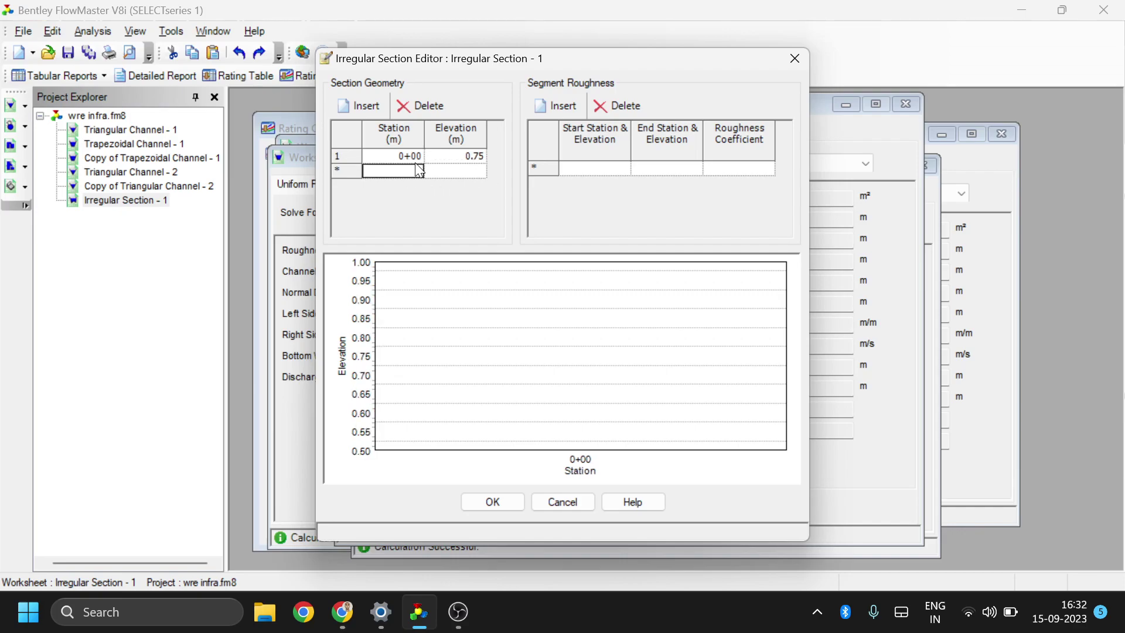
left_click(421, 155)
type("0")
left_click(408, 170)
left_click(407, 169)
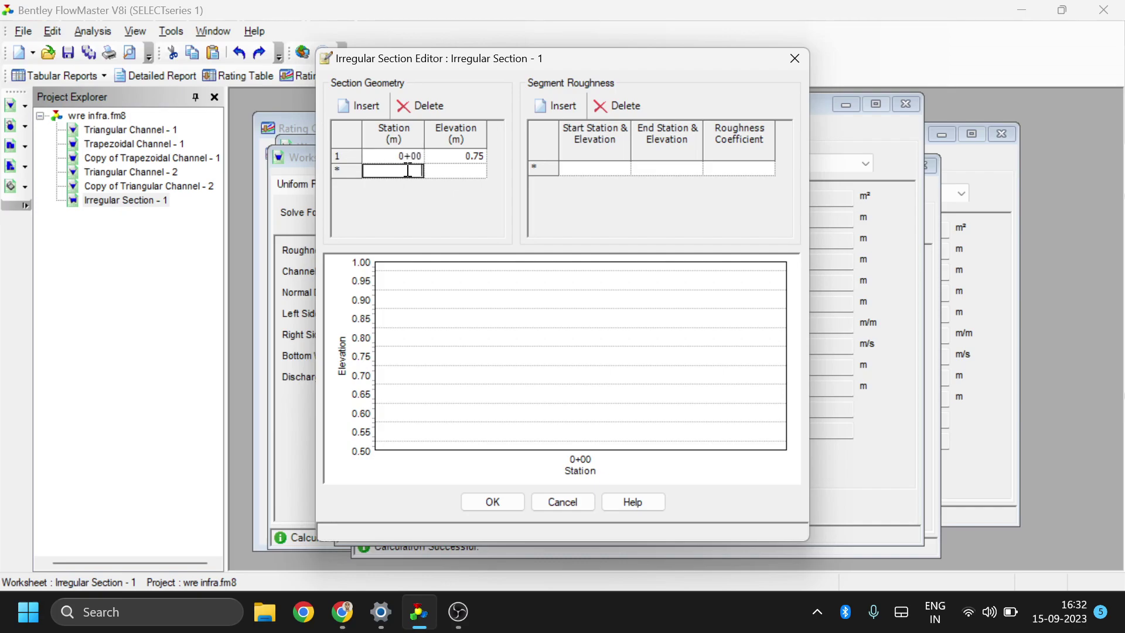
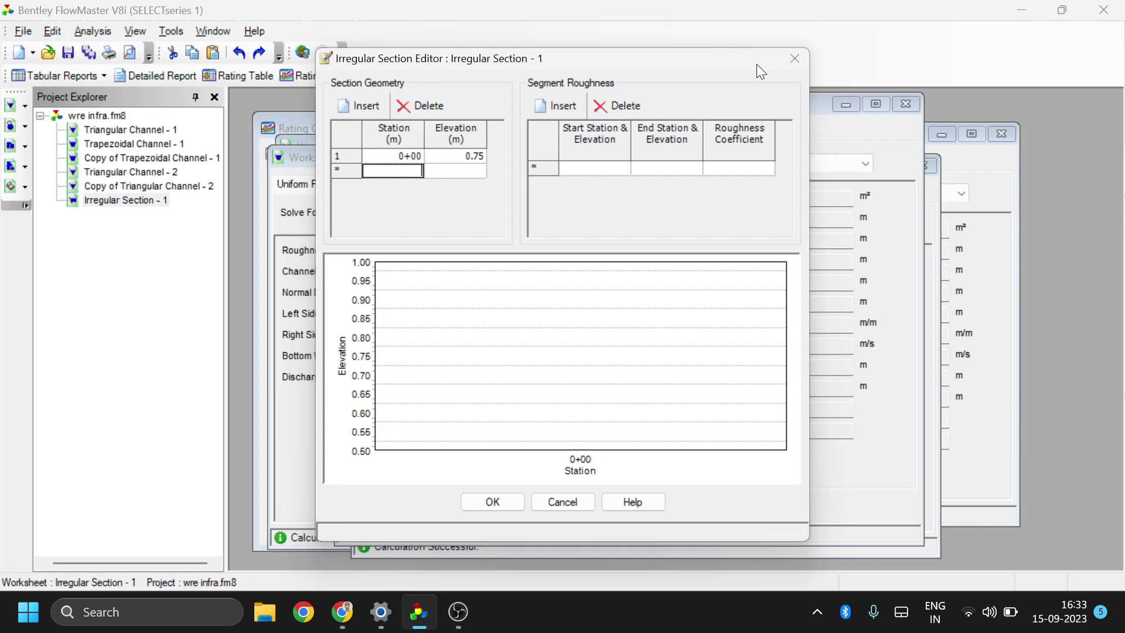
left_click(792, 60)
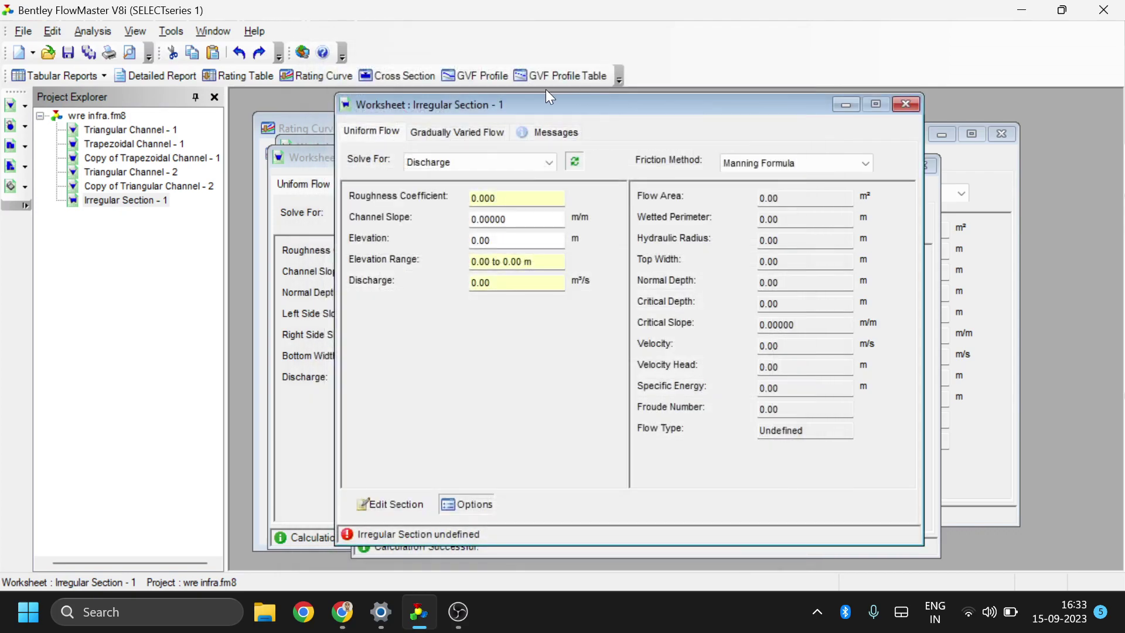
Reset the program's unit settings to the US defaults
left_click(169, 30)
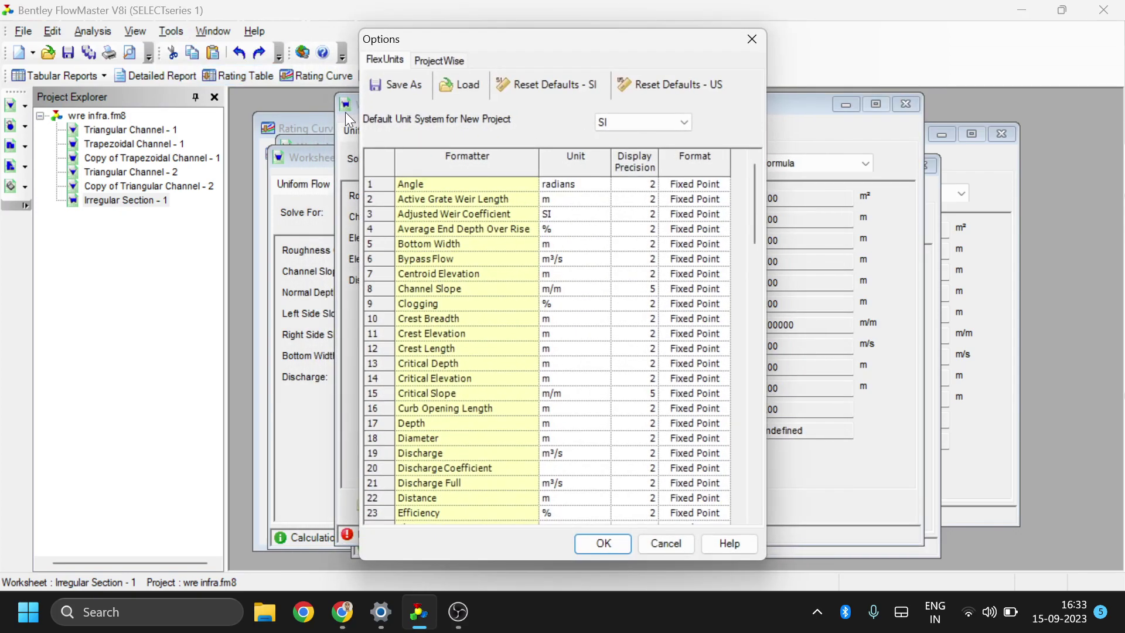
left_click(688, 81)
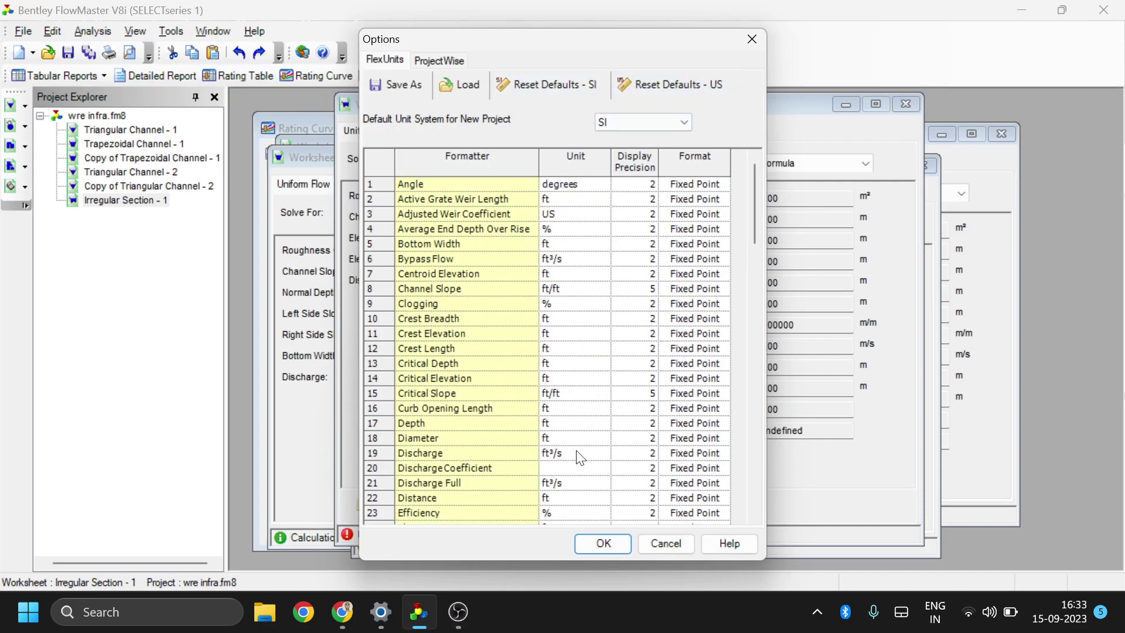
left_click(601, 546)
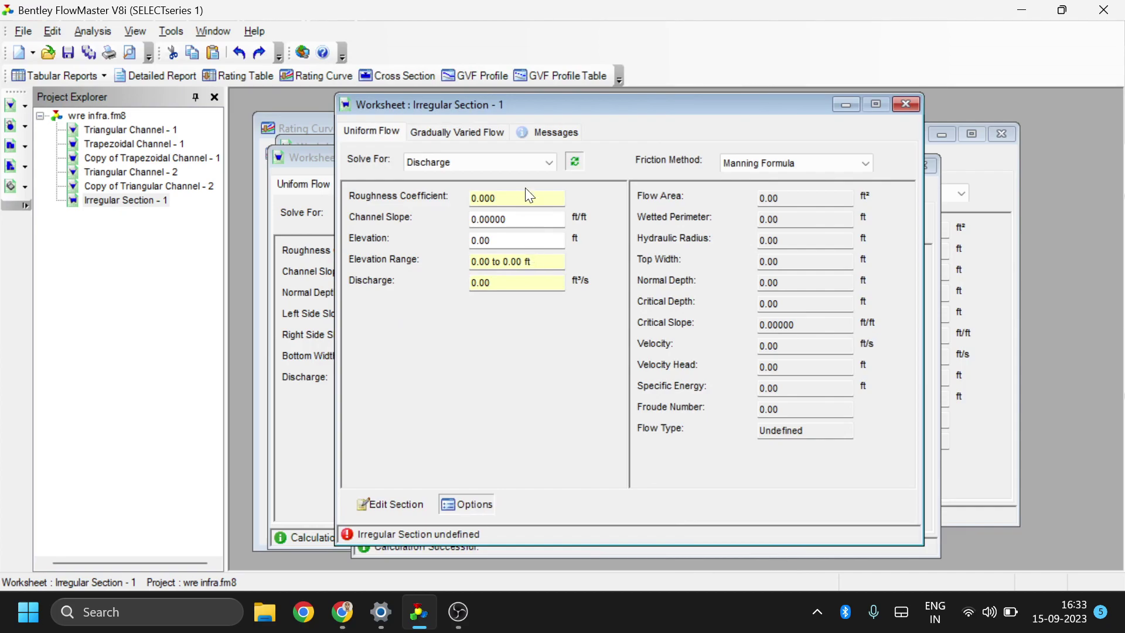
left_click(389, 504)
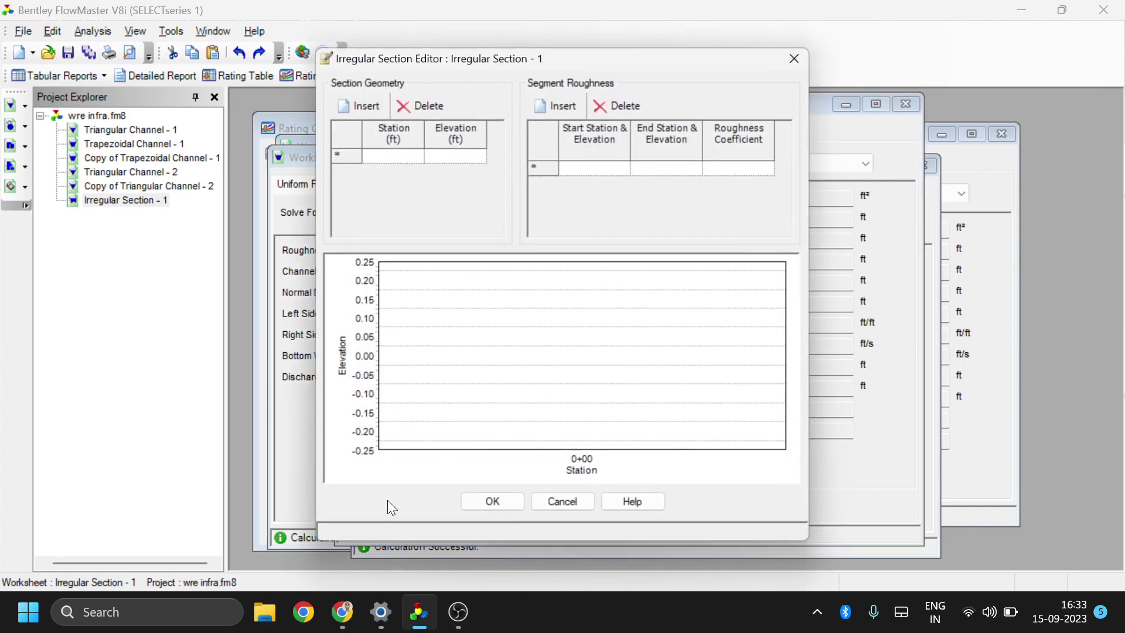
left_click(405, 156)
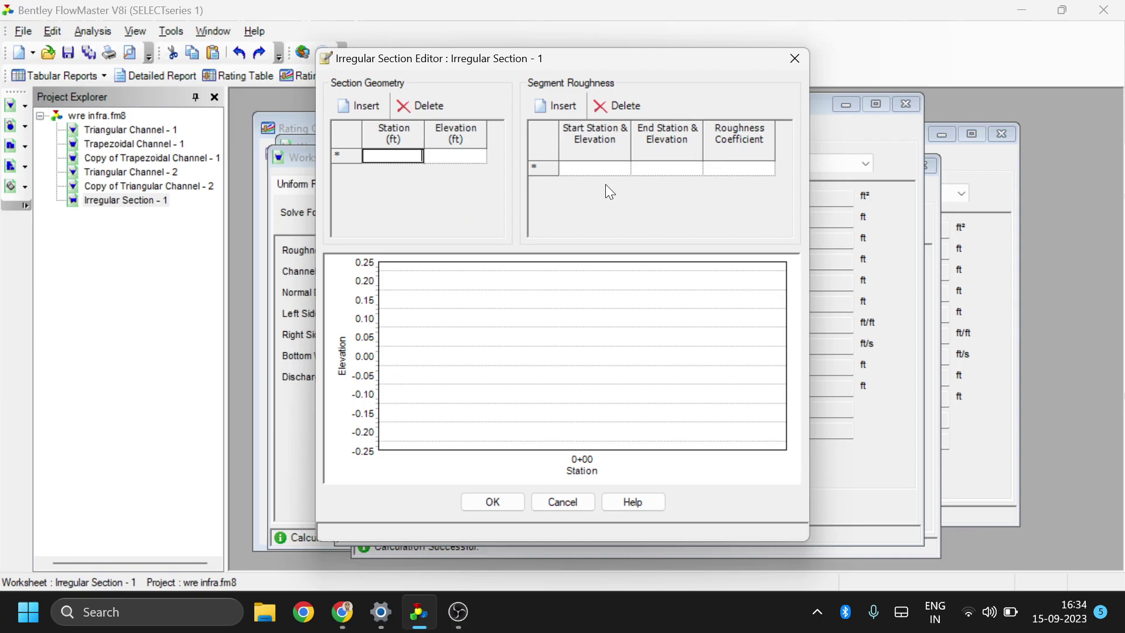
left_click(793, 63)
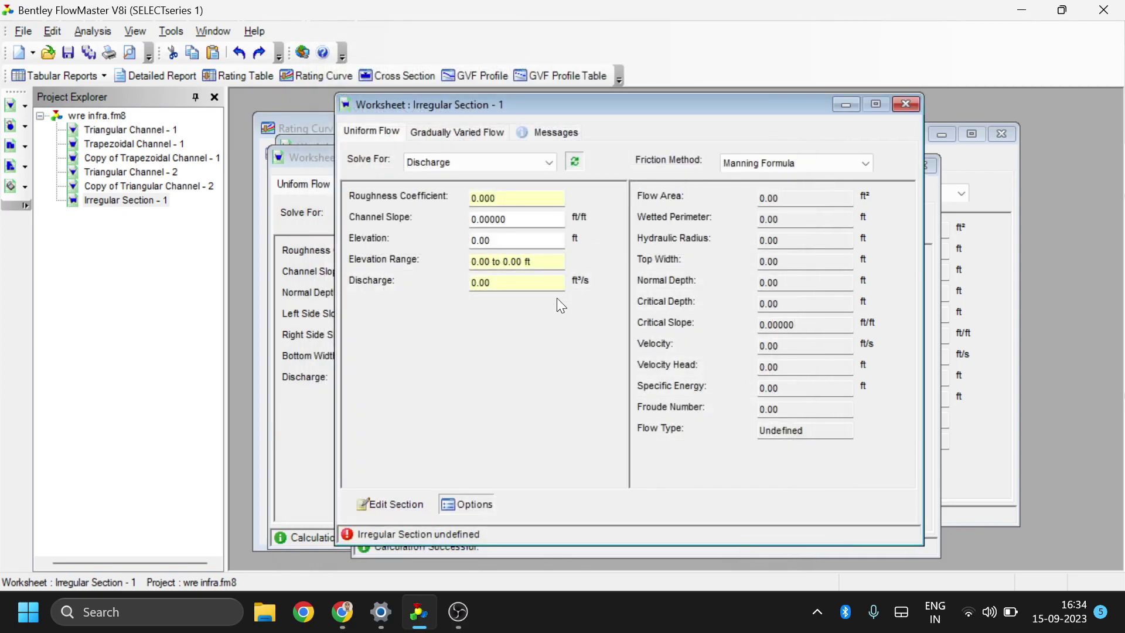
Enter the first two section geometry points of Irregular Section - 1: station 0 ft at elevation 1 ft and station 20 ft at elevation 0.5 ft
left_click(413, 508)
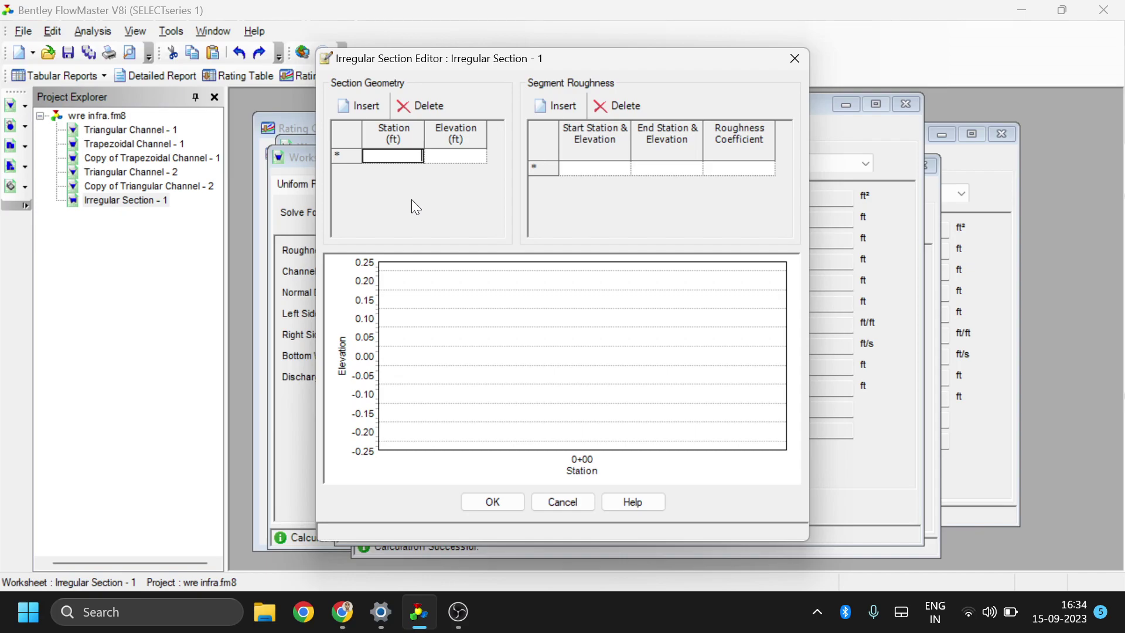
type("0")
key("Tab")
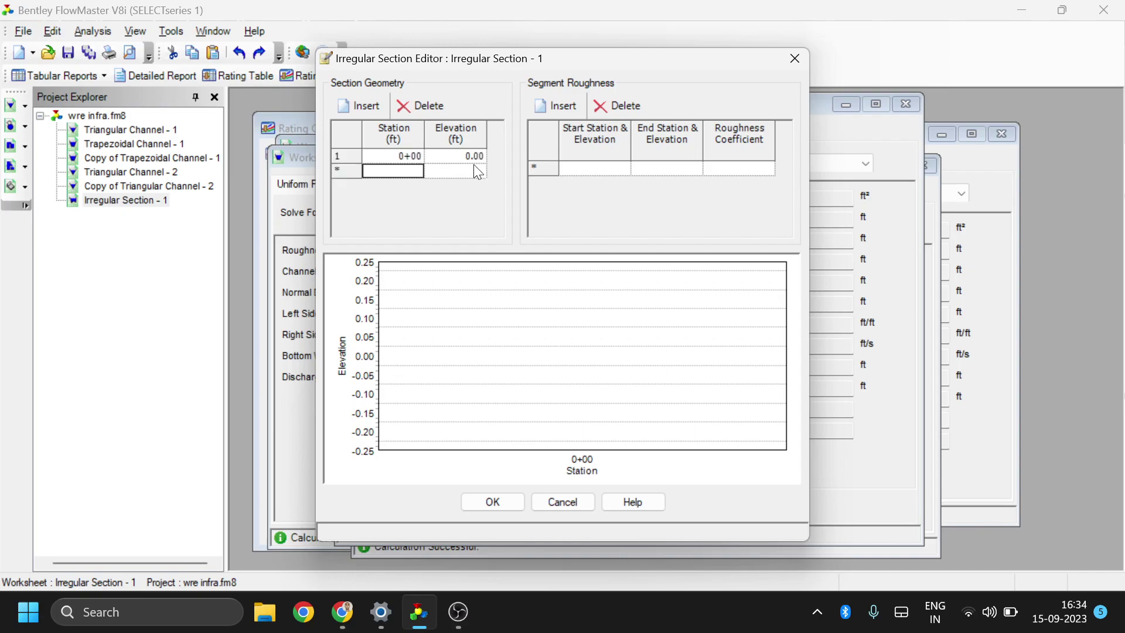
left_click(475, 156)
type("1")
left_click(408, 171)
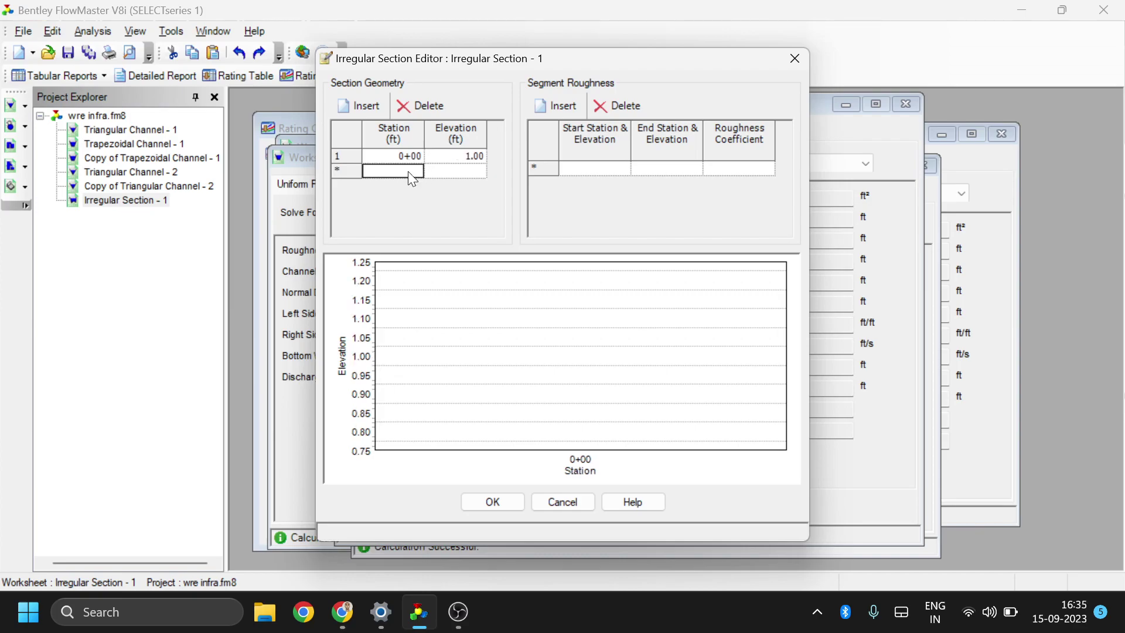
type("20")
left_click(487, 168)
type(".5")
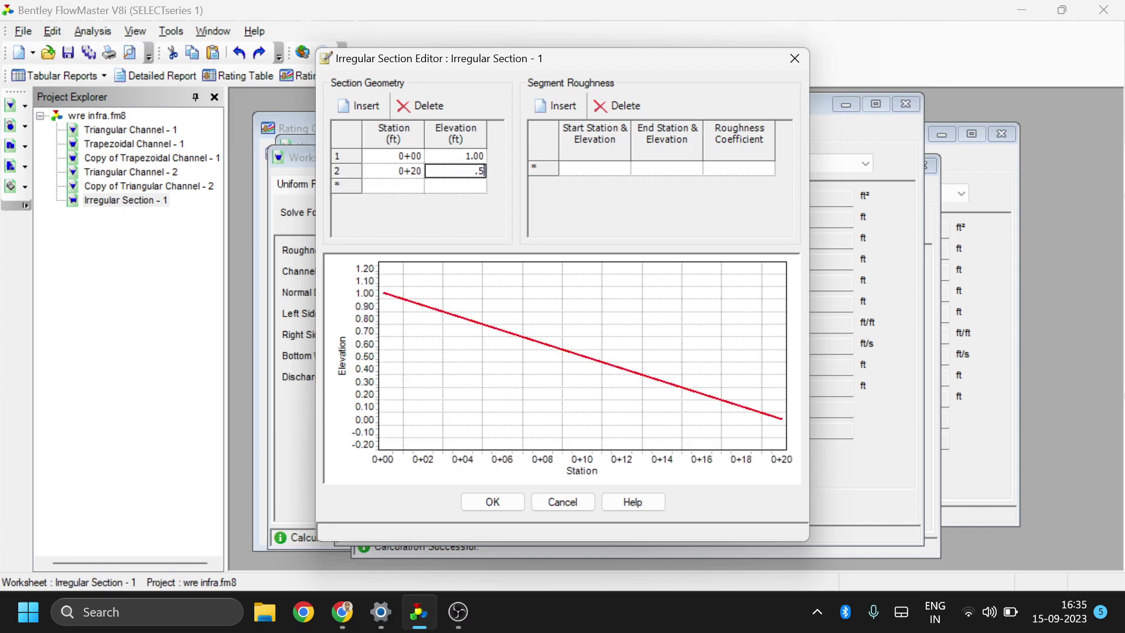
key("Return")
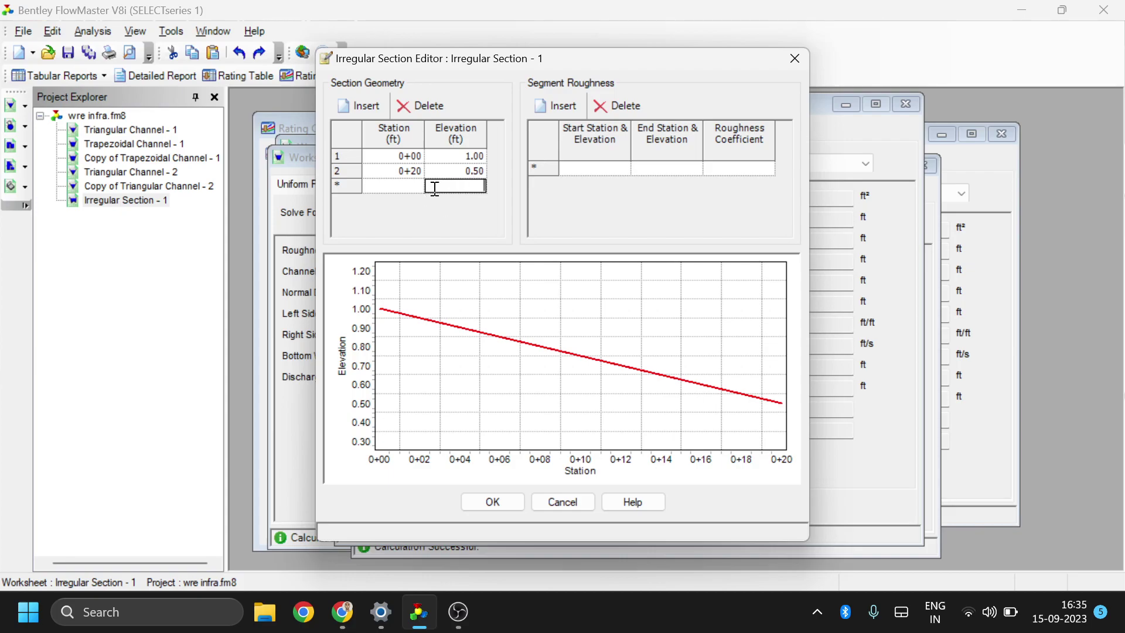
Add the remaining section geometry points: station 25 ft at elevation 0 ft and station 35 ft at elevation 1 ft
type("0")
left_click(418, 186)
type("25")
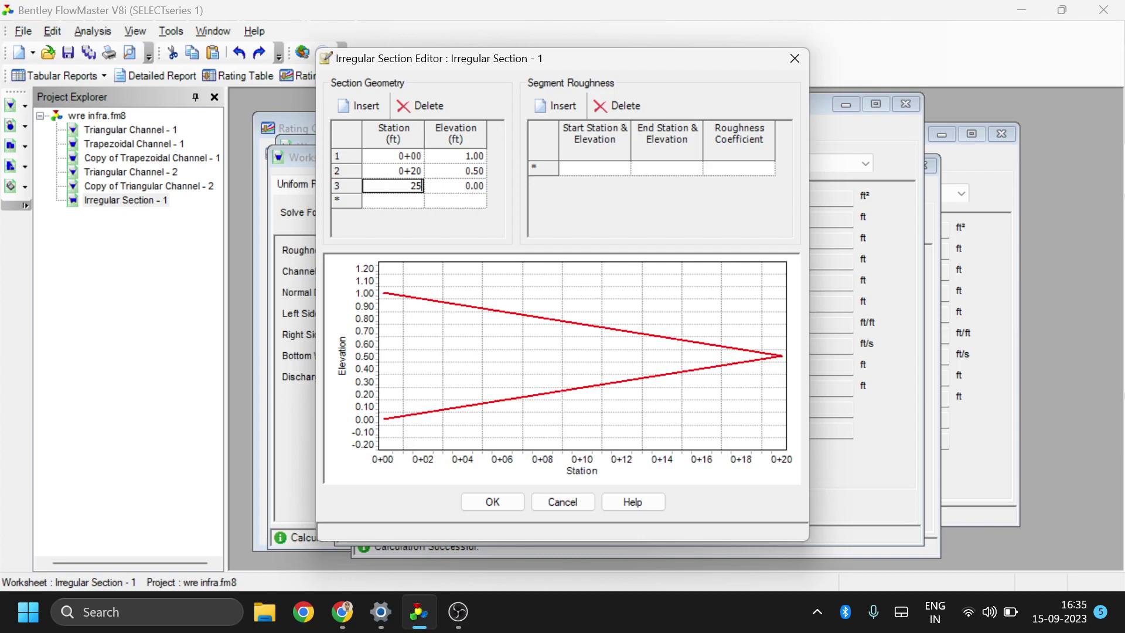
left_click(395, 200)
type("35")
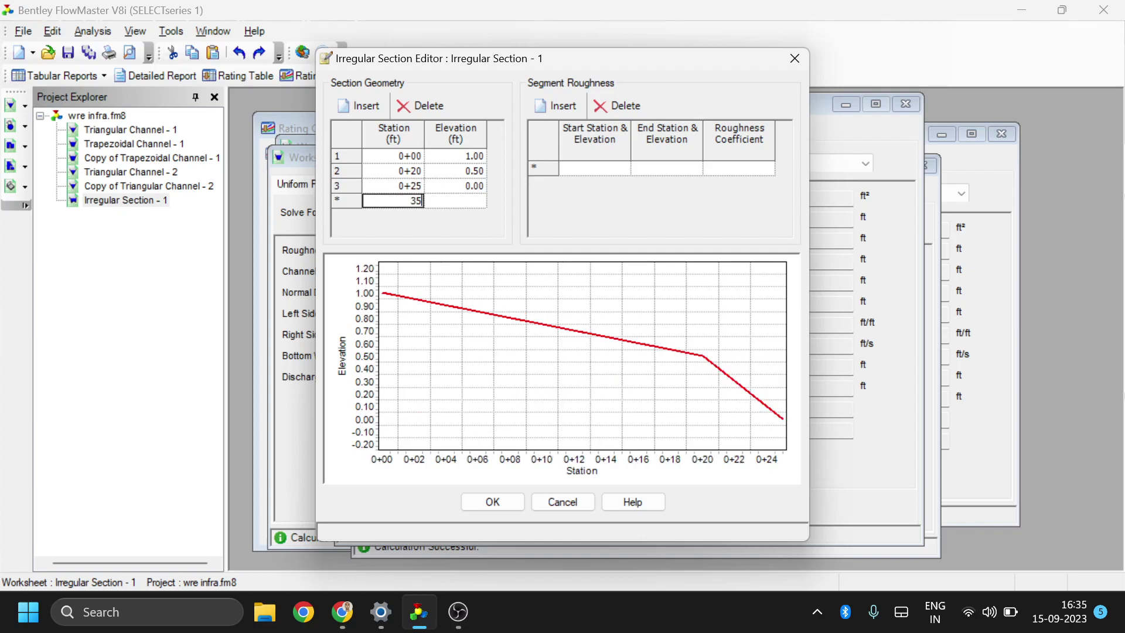
left_click(451, 202)
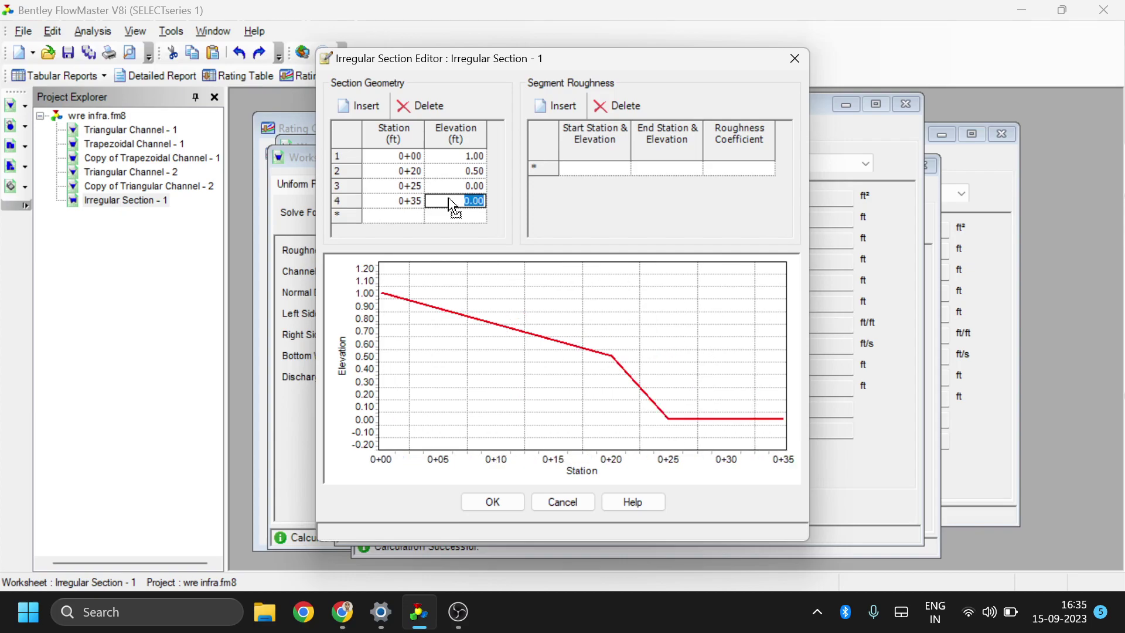
type("1")
left_click(402, 217)
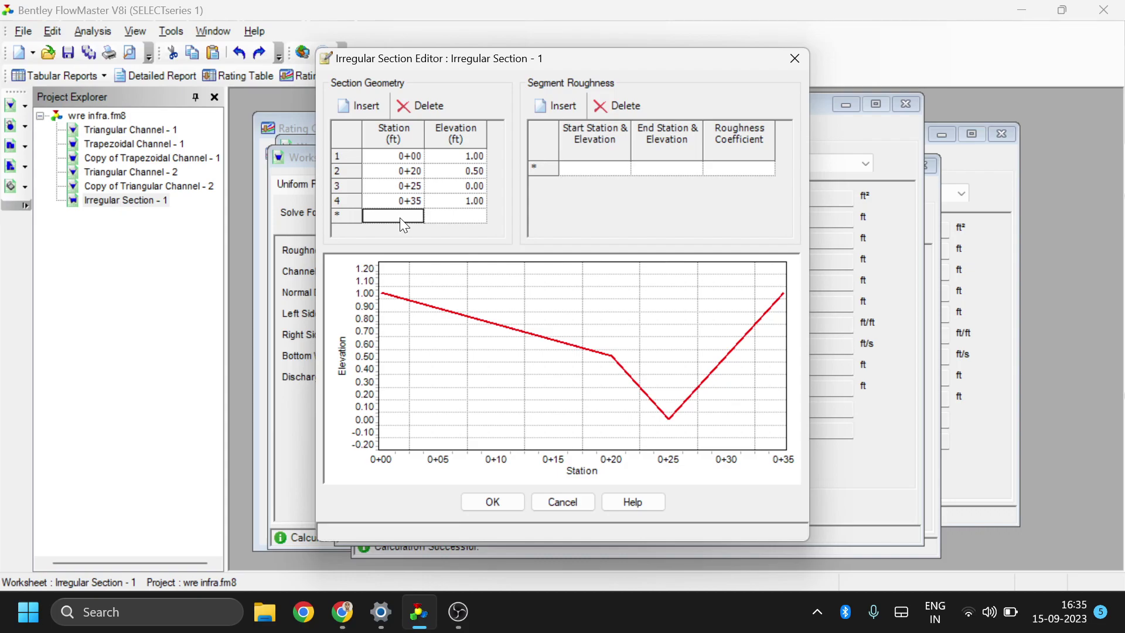
left_click(405, 216)
Assign a roughness coefficient of 0.018 to the segment from (0+00, 1.00) to (0+35, 1.00) and accept the section
left_click(596, 170)
left_click(620, 169)
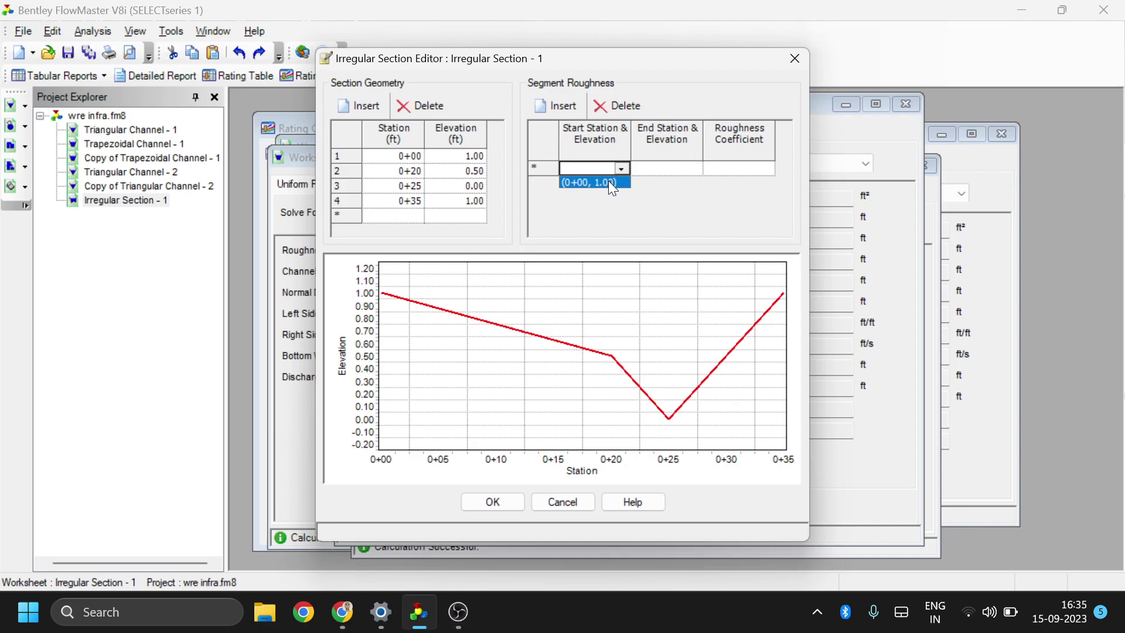
left_click(609, 181)
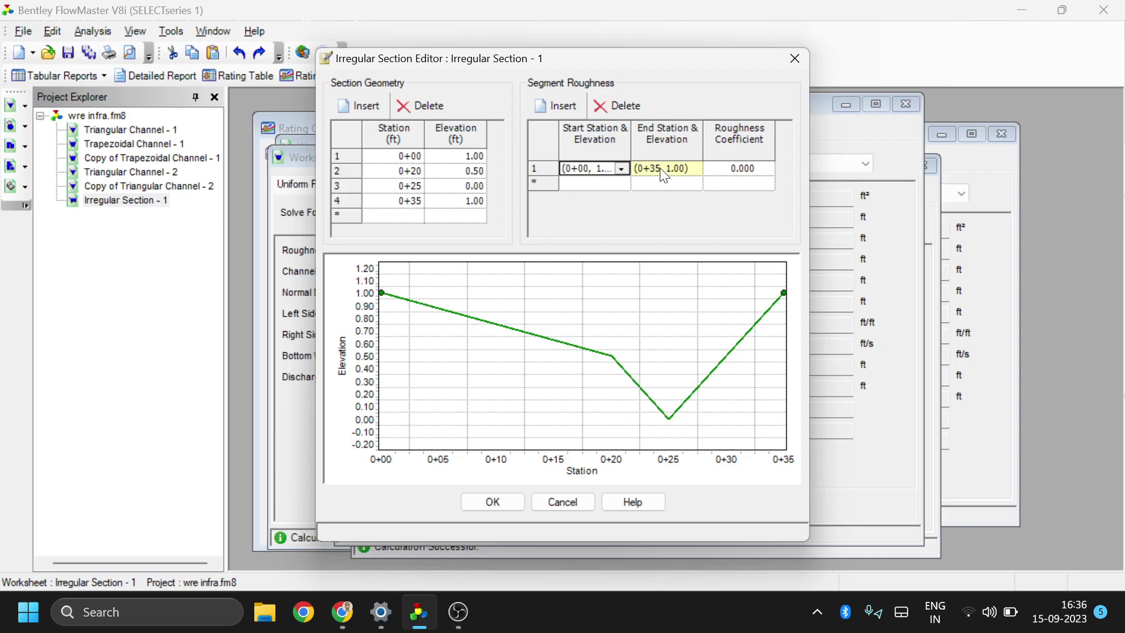
left_click(459, 615)
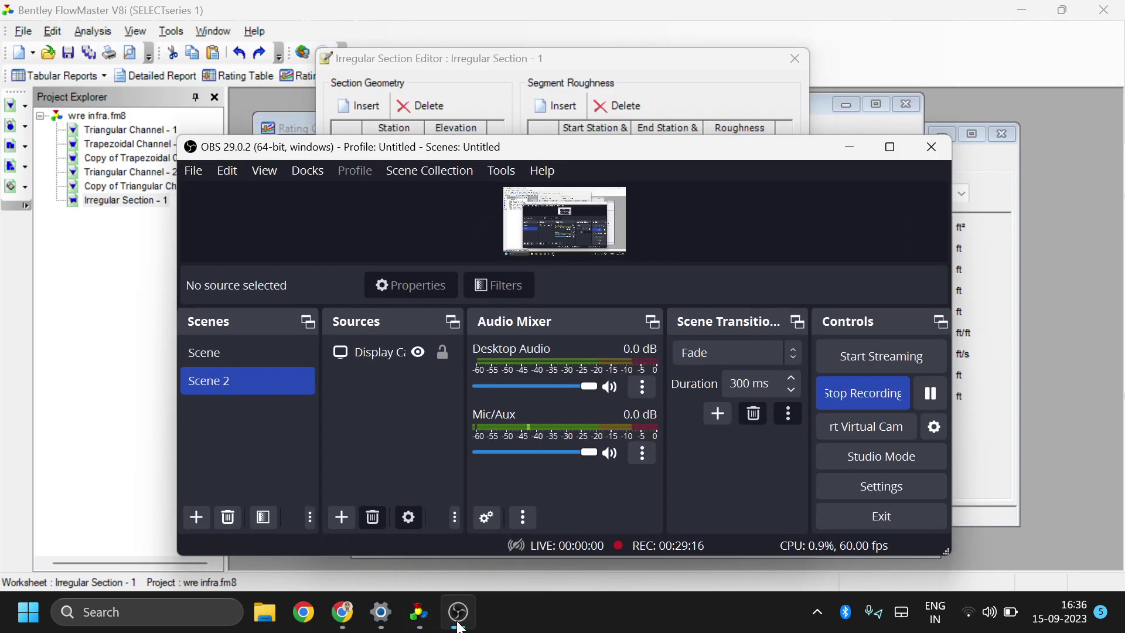
left_click(460, 624)
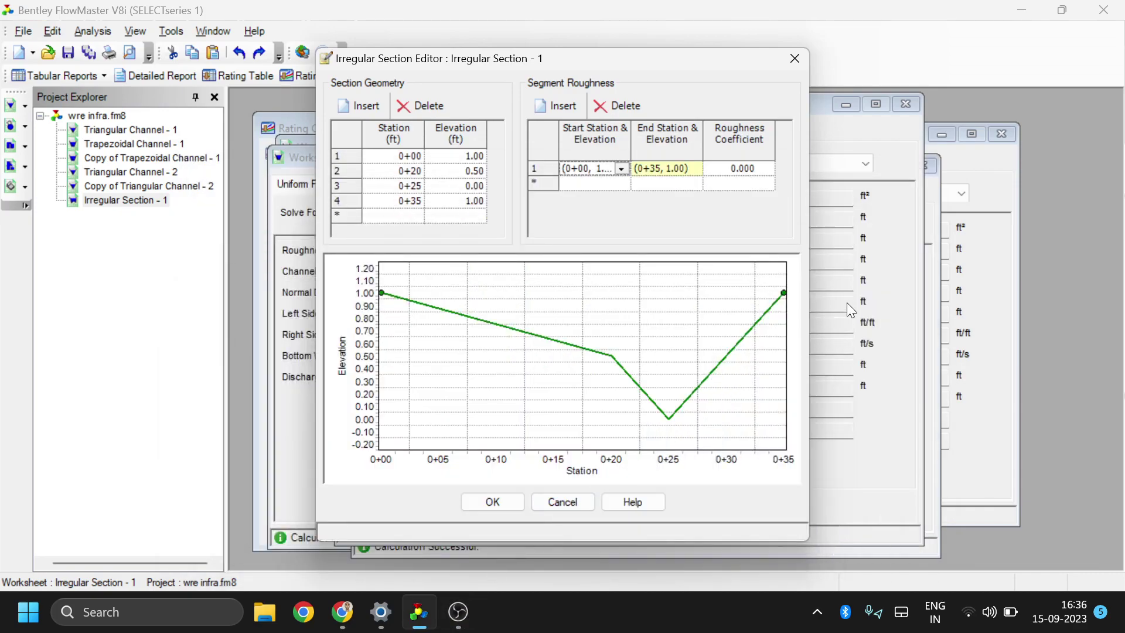
left_click(751, 173)
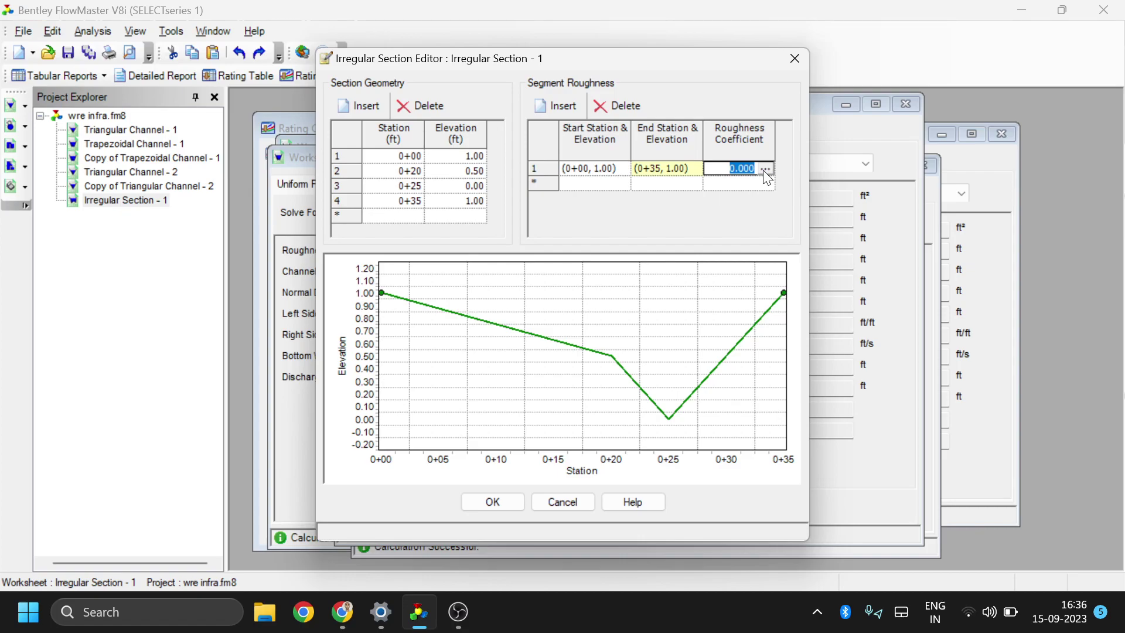
type("0.018")
left_click(487, 507)
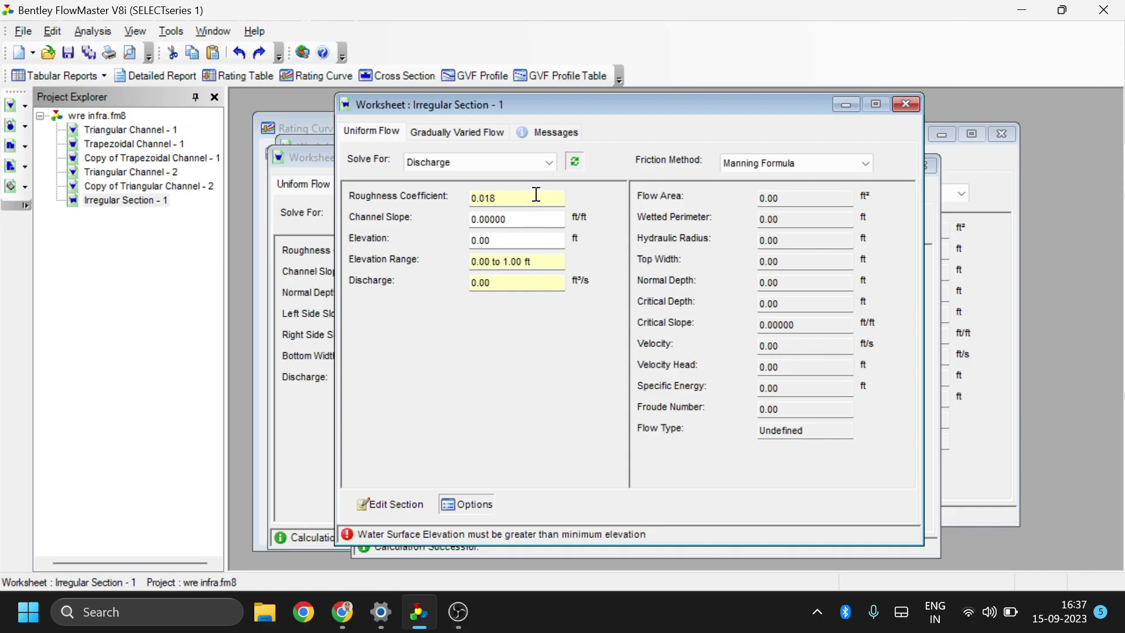
Set the channel slope to 0.02 ft/ft and the elevation to 0.75 ft, and solve Irregular Section - 1 for discharge
left_click_drag(518, 221, 487, 223)
type("2")
left_click(503, 239)
key("BackSpace")
key("BackSpace")
type("75")
left_click(535, 265)
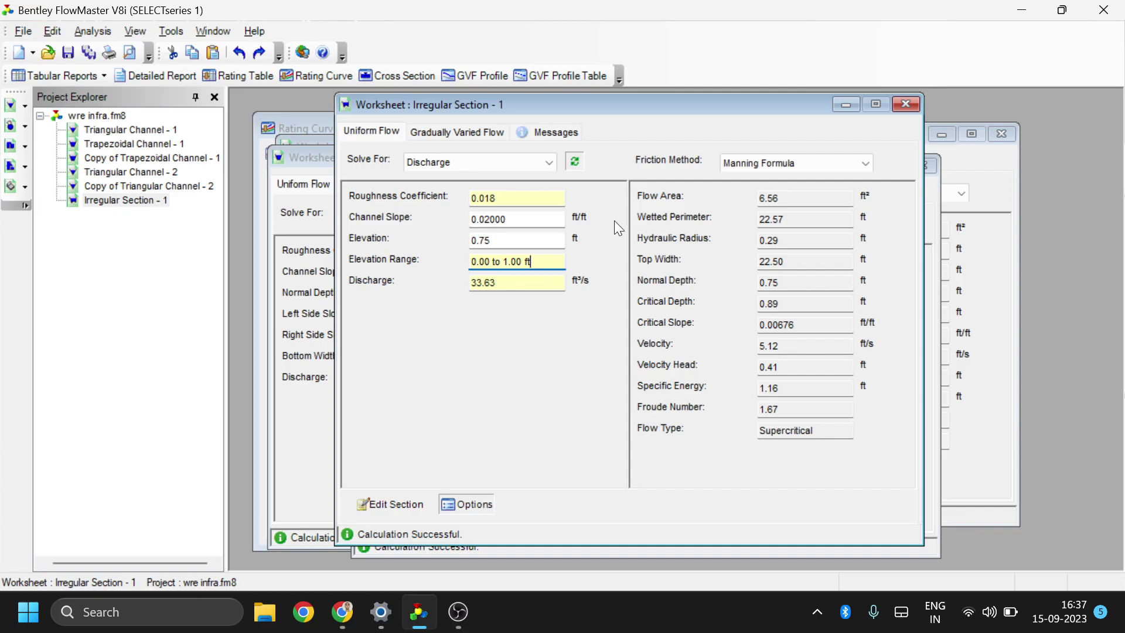
left_click(577, 160)
left_click(23, 31)
left_click(57, 138)
Duplicate the Irregular Section - 1 worksheet in the project and open the copy
right_click(123, 203)
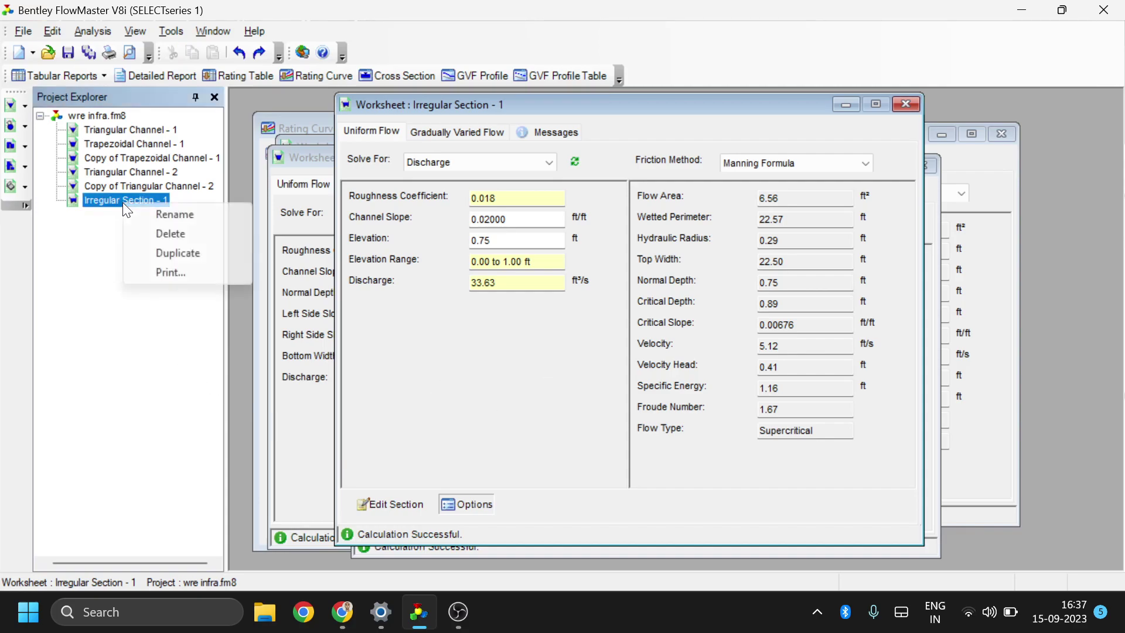
left_click(170, 252)
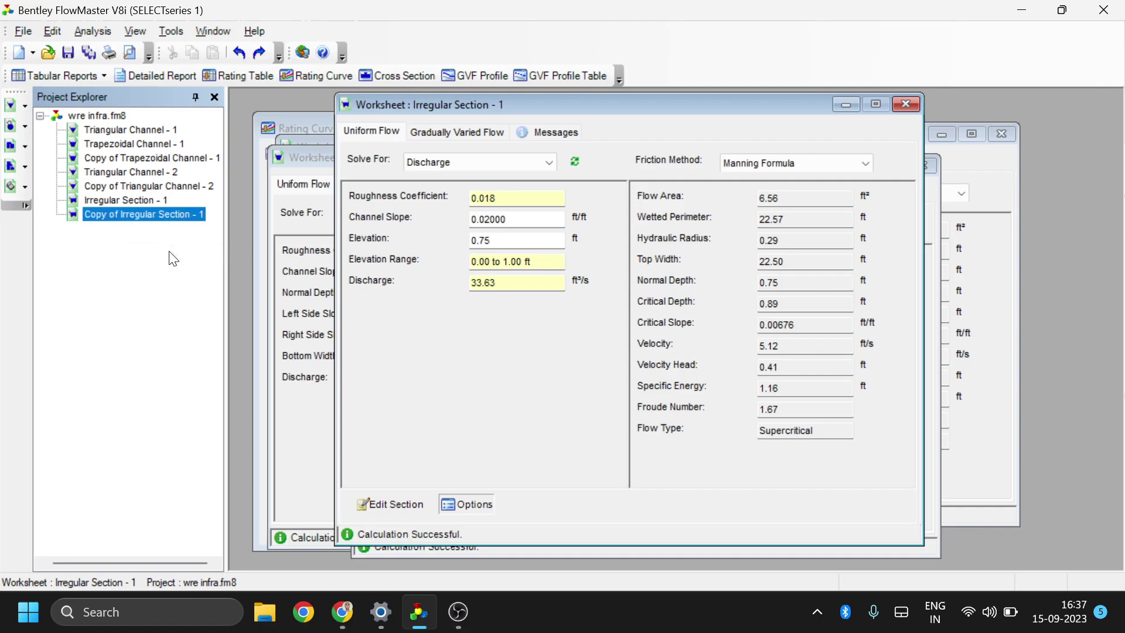
double_click(135, 213)
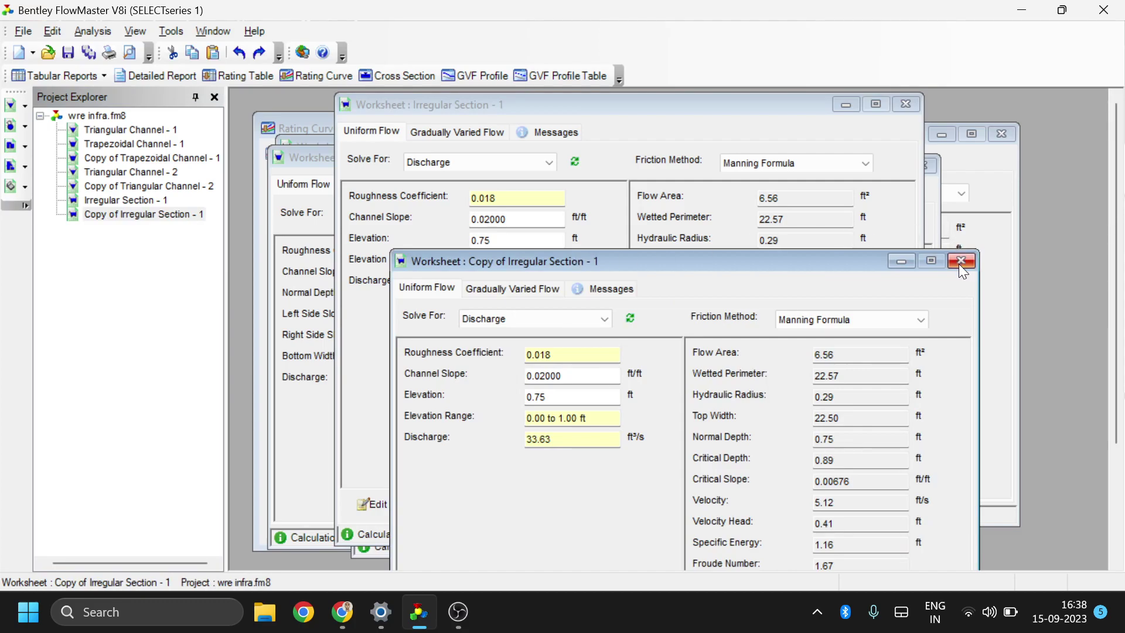
Set up a rating curve for Irregular Section - 1 plotting discharge against water surface elevation from 0 to 0.75 ft in 0.05 ft increments
double_click(145, 202)
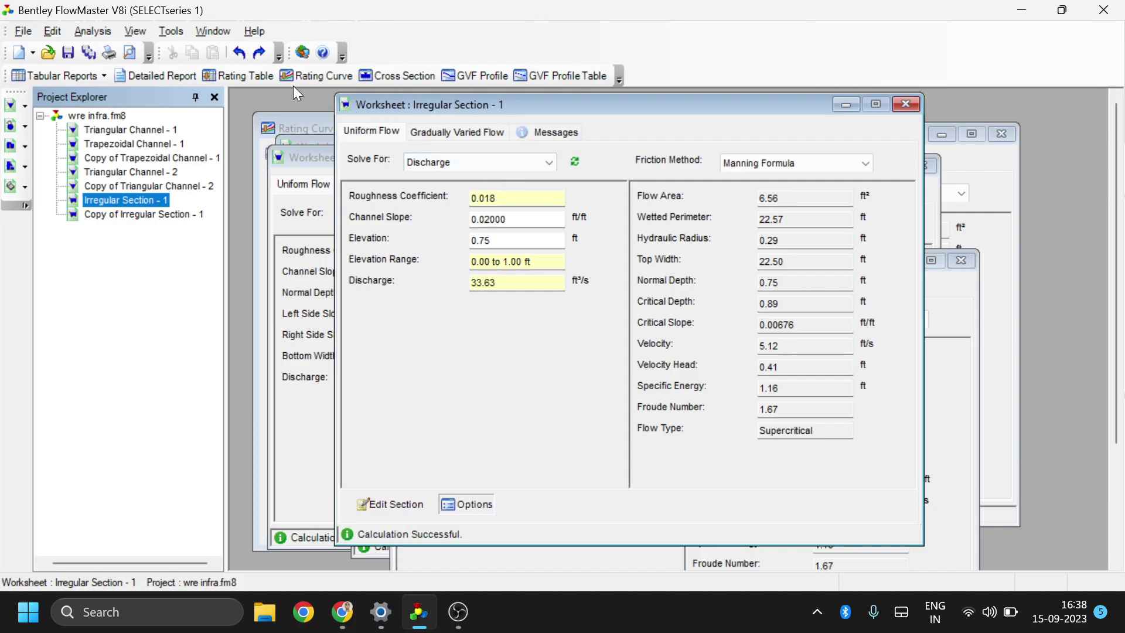
left_click(308, 73)
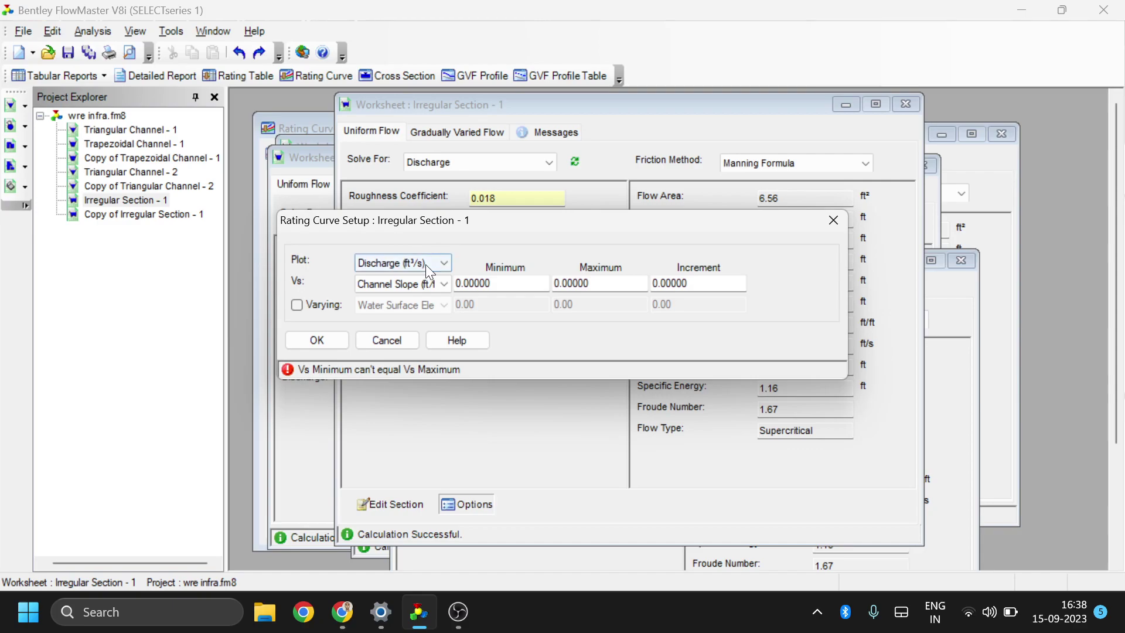
left_click(438, 284)
left_click(435, 313)
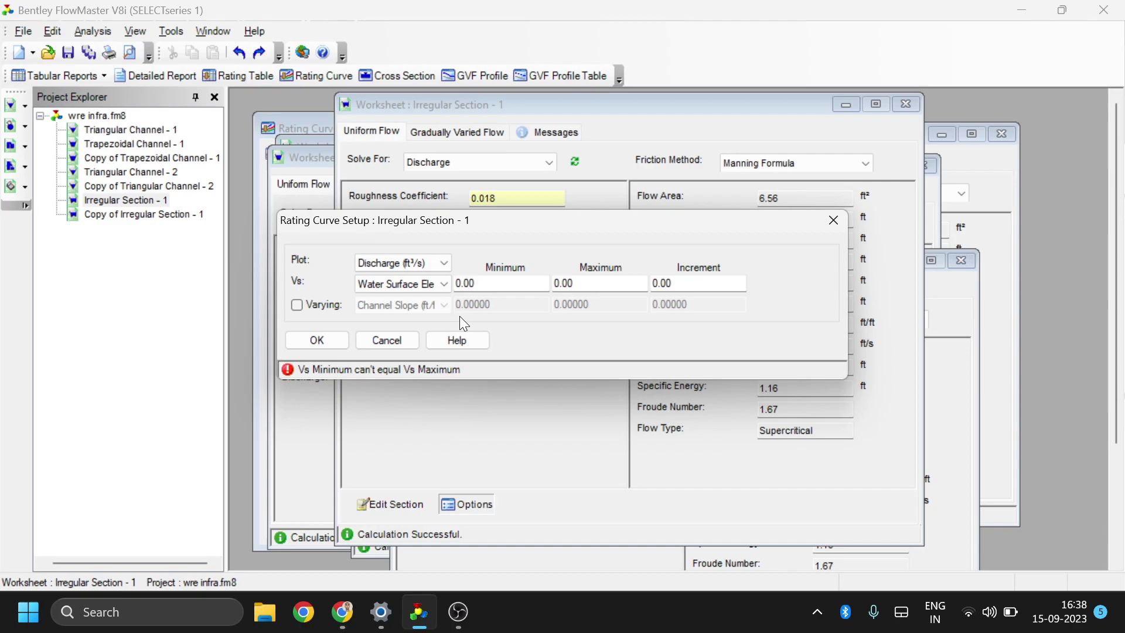
left_click(599, 283)
key("BackSpace")
key("BackSpace")
key("BackSpace")
type(".75")
left_click(682, 284)
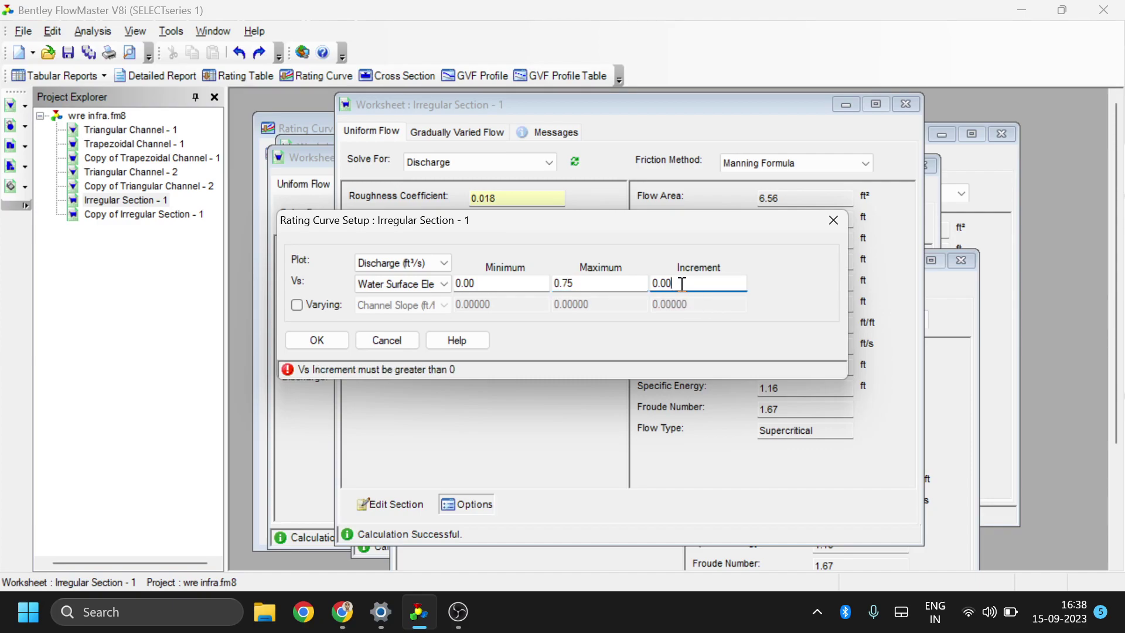
key("BackSpace")
type("5")
Vary the channel slope from 0.005 to 0.05 ft/ft in 0.005 increments and generate the rating curve
left_click(302, 301)
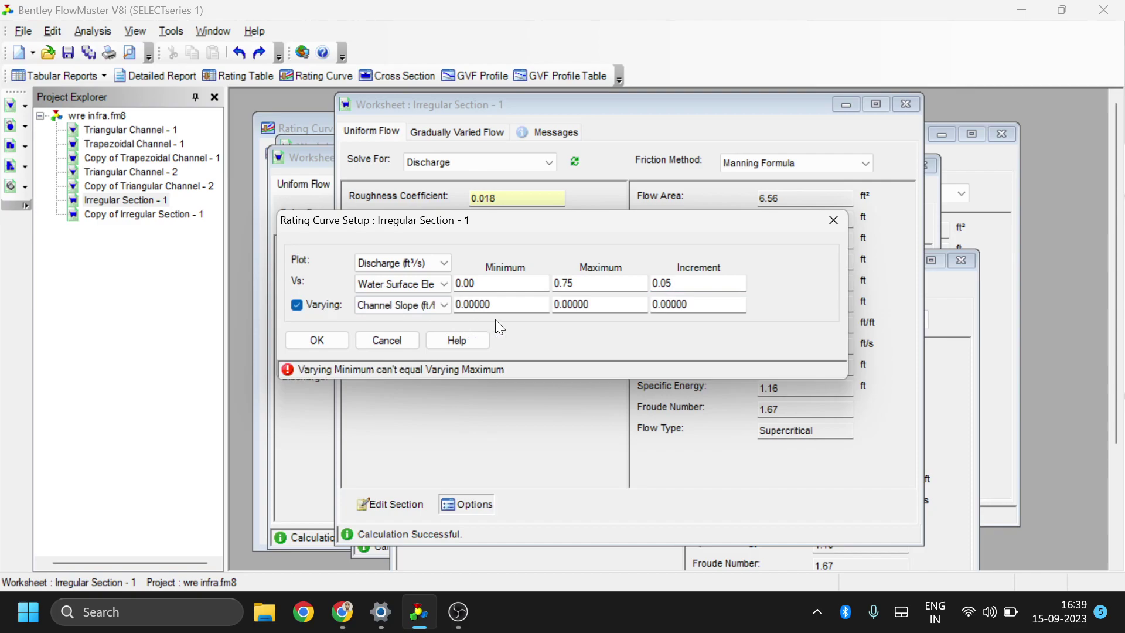
left_click(310, 304)
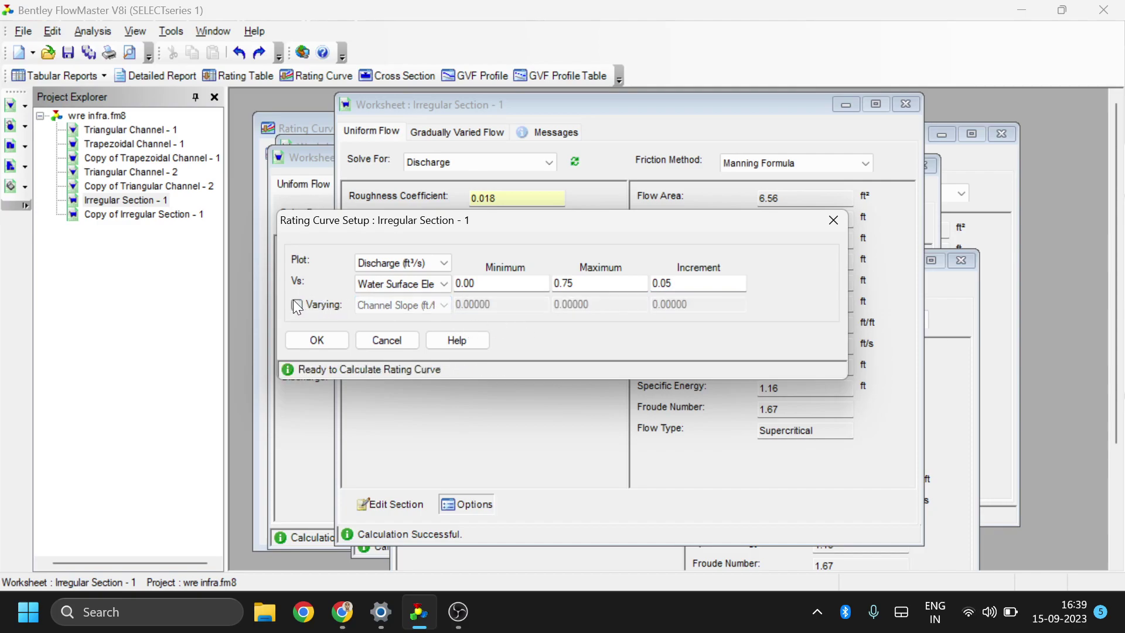
left_click(295, 304)
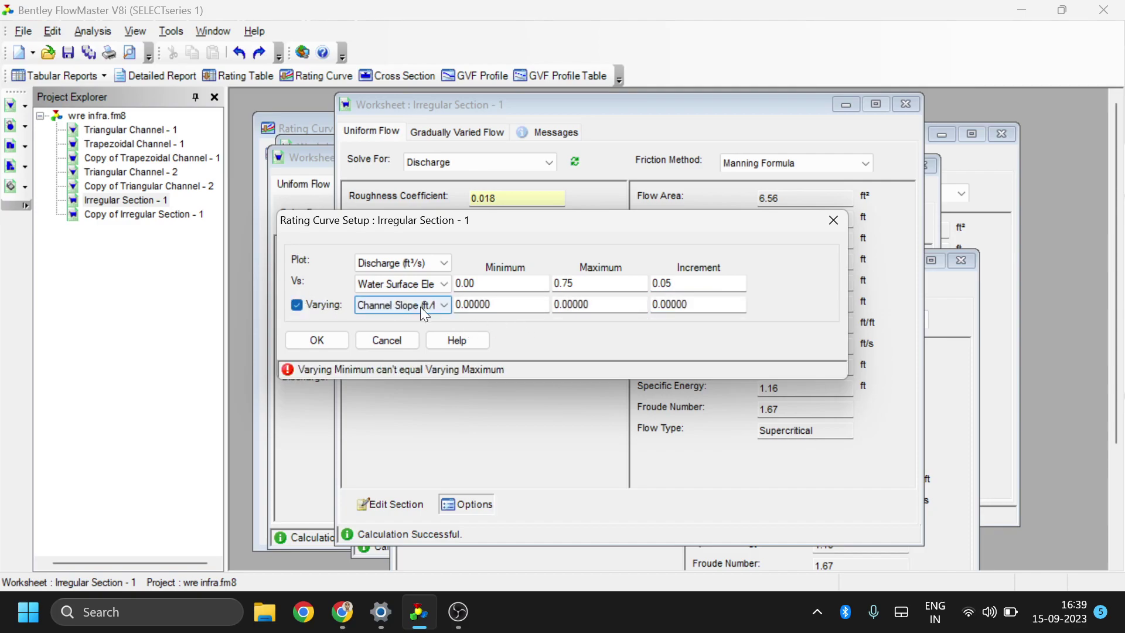
left_click(508, 308)
left_click_drag(508, 307, 476, 318)
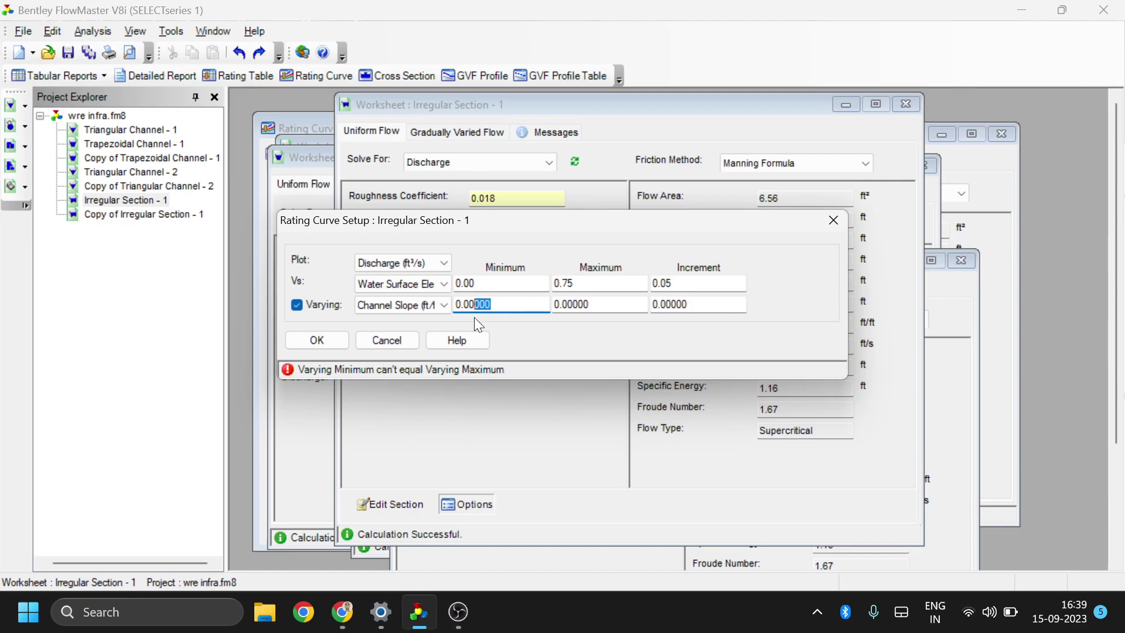
type("500")
left_click_drag(590, 302, 569, 310)
type("5")
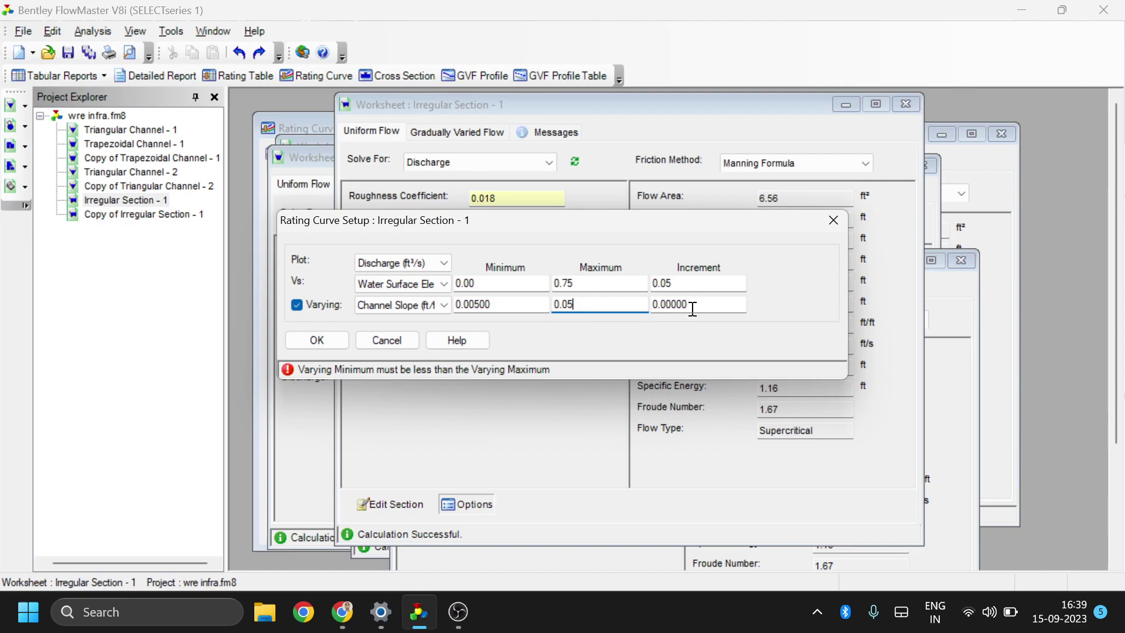
left_click_drag(692, 309, 669, 317)
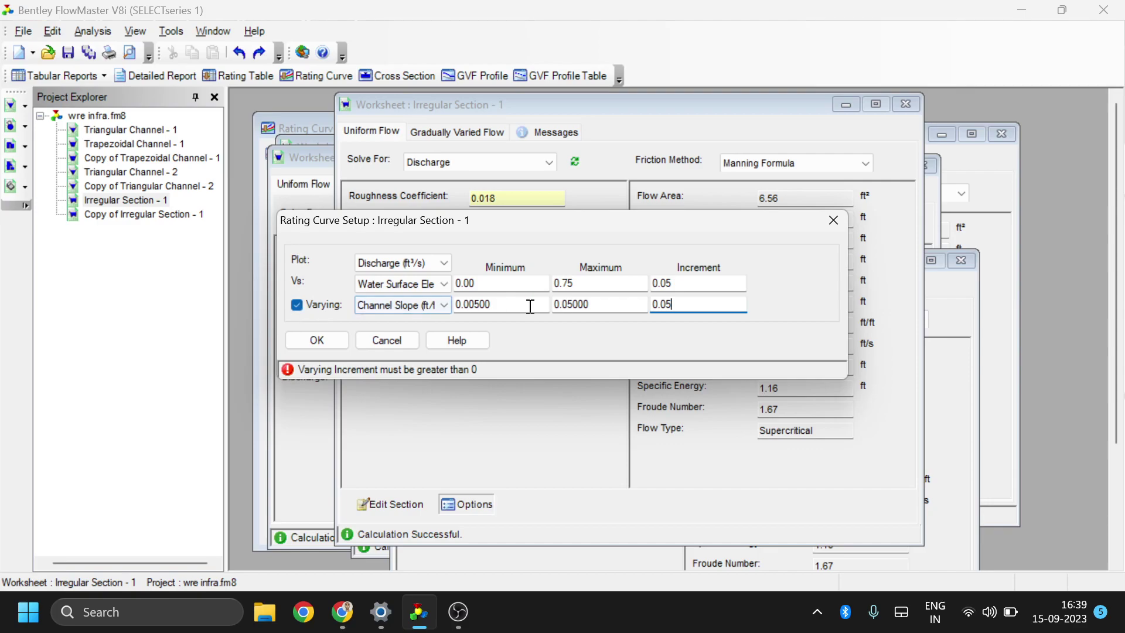
key("BackSpace")
type("05")
key("Left")
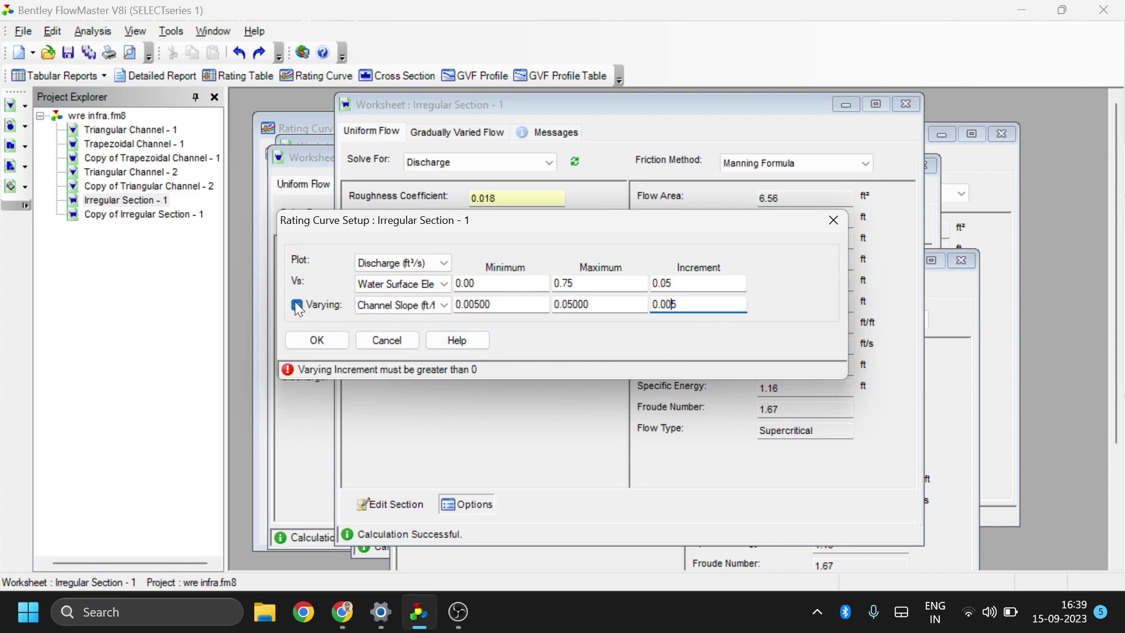
left_click(317, 339)
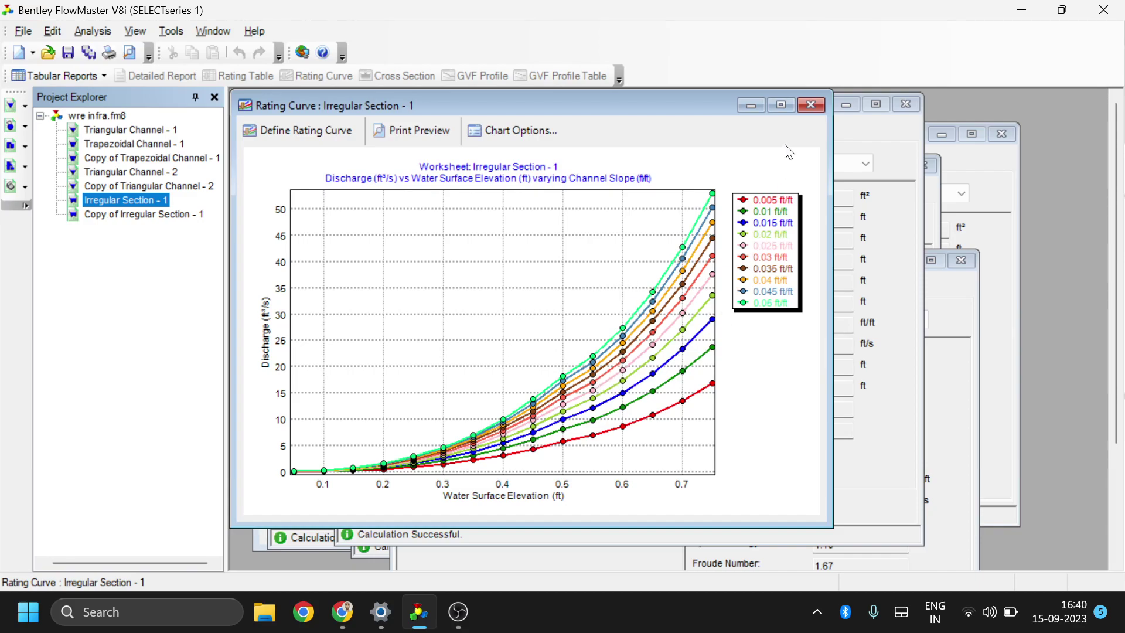
Close the rating curve and regenerate it for Irregular Section - 1 with a channel slope increment of 0.01 ft/ft
left_click(812, 105)
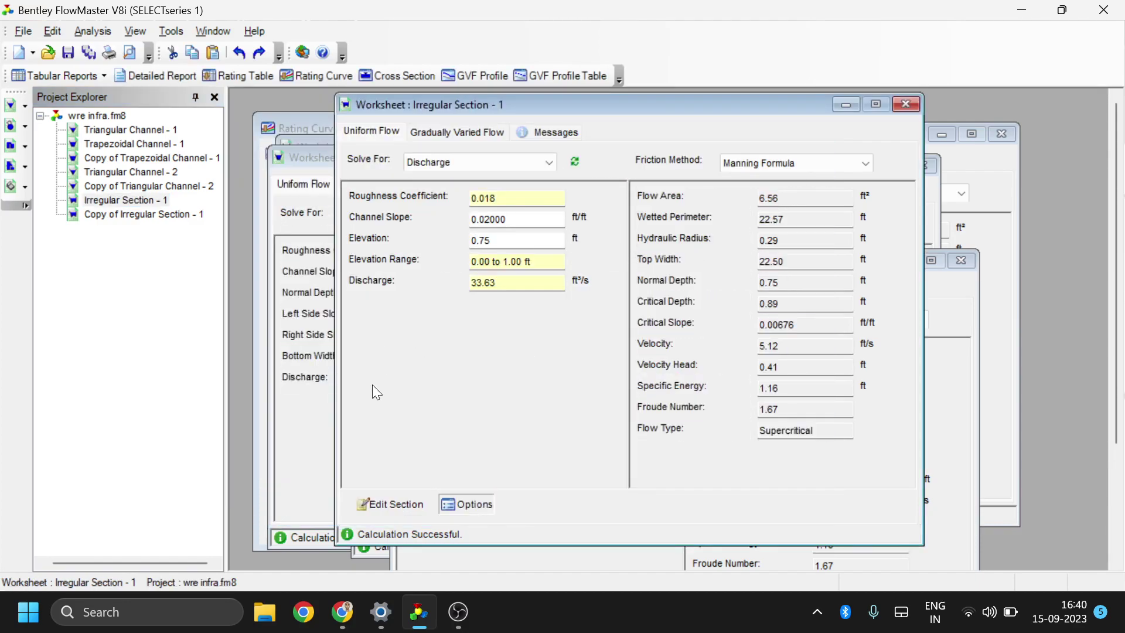
key("ctrl+Tab")
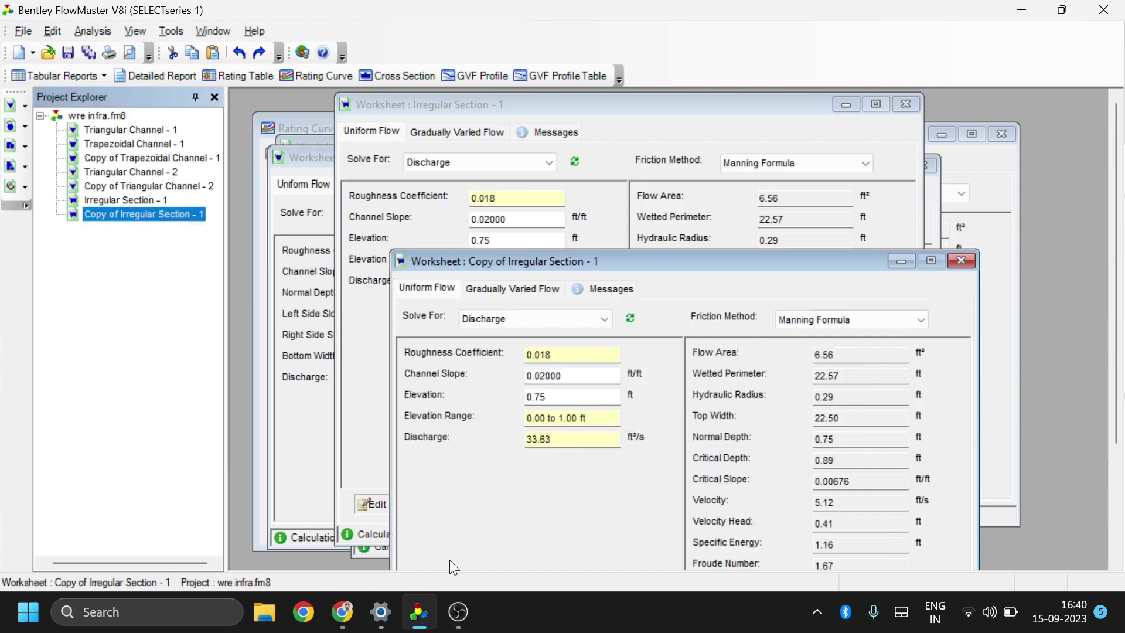
left_click(400, 104)
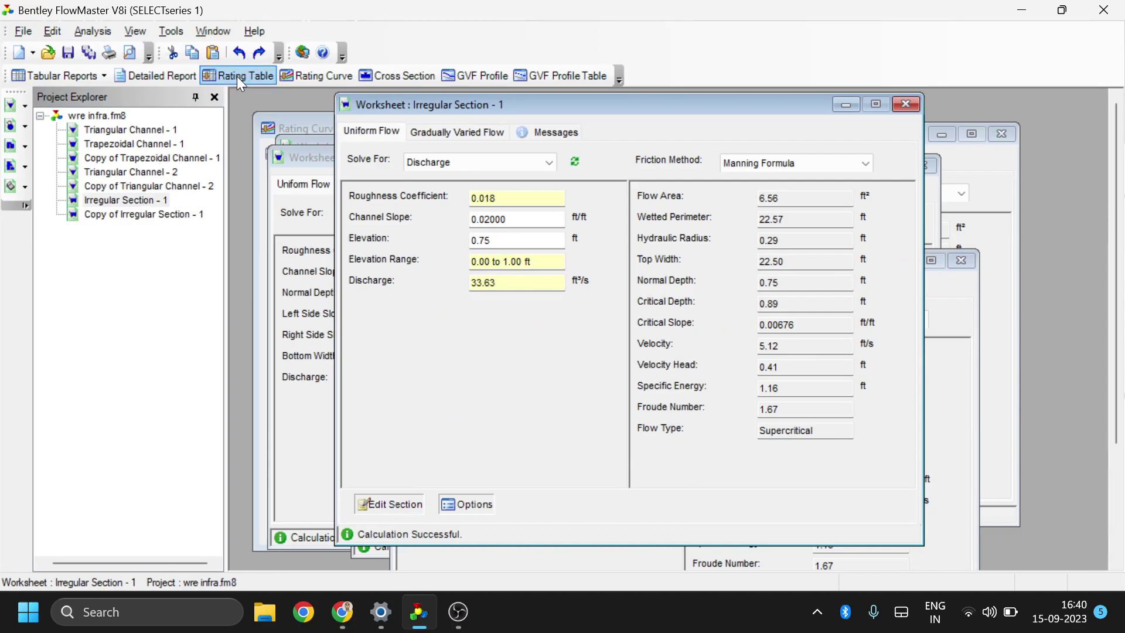
left_click(317, 76)
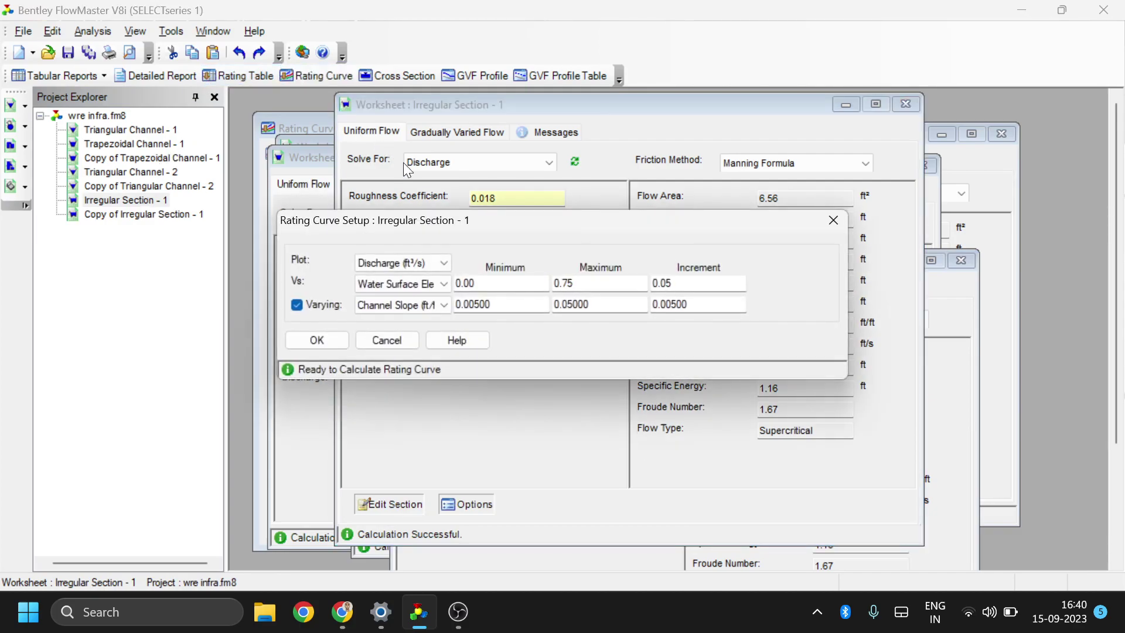
left_click(692, 304)
left_click_drag(692, 304, 665, 304)
type("1")
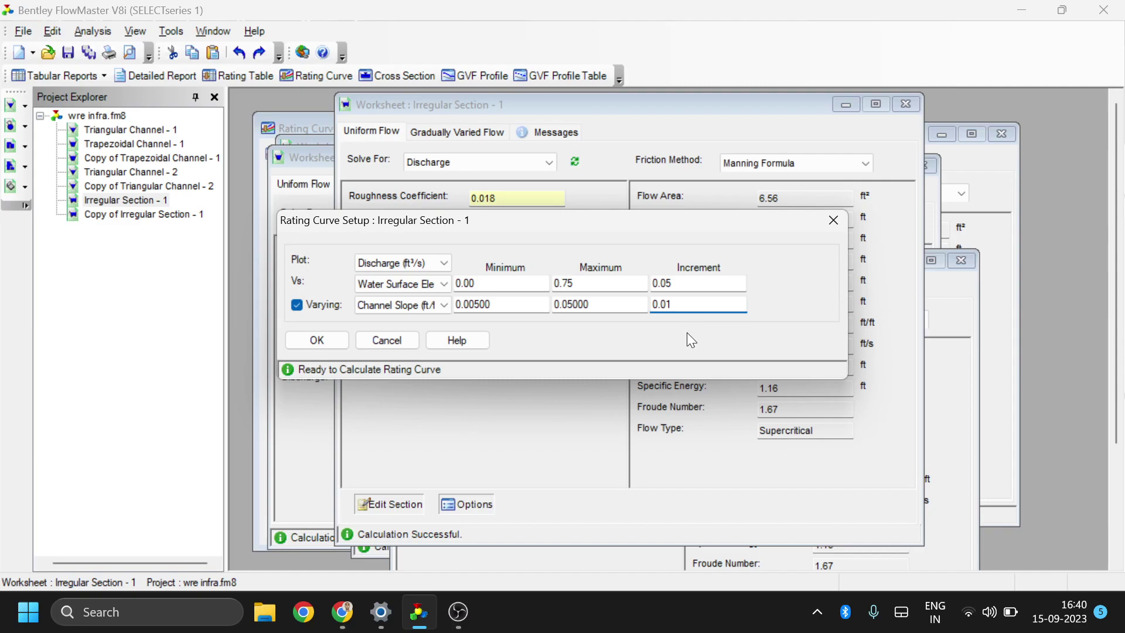
left_click(326, 335)
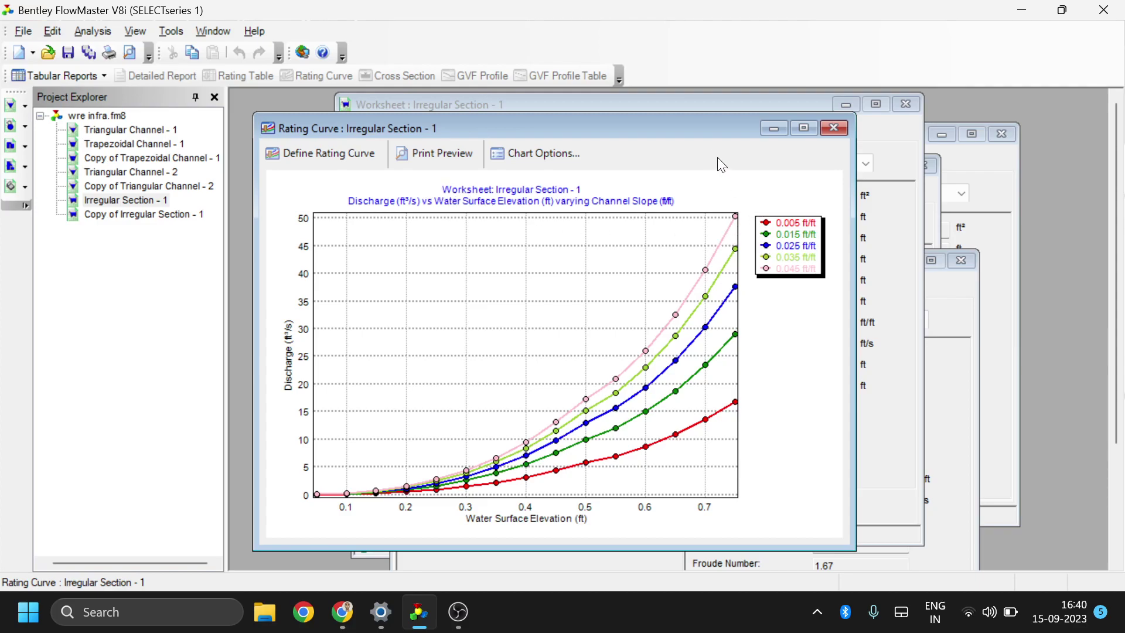
left_click_drag(687, 129, 704, 100)
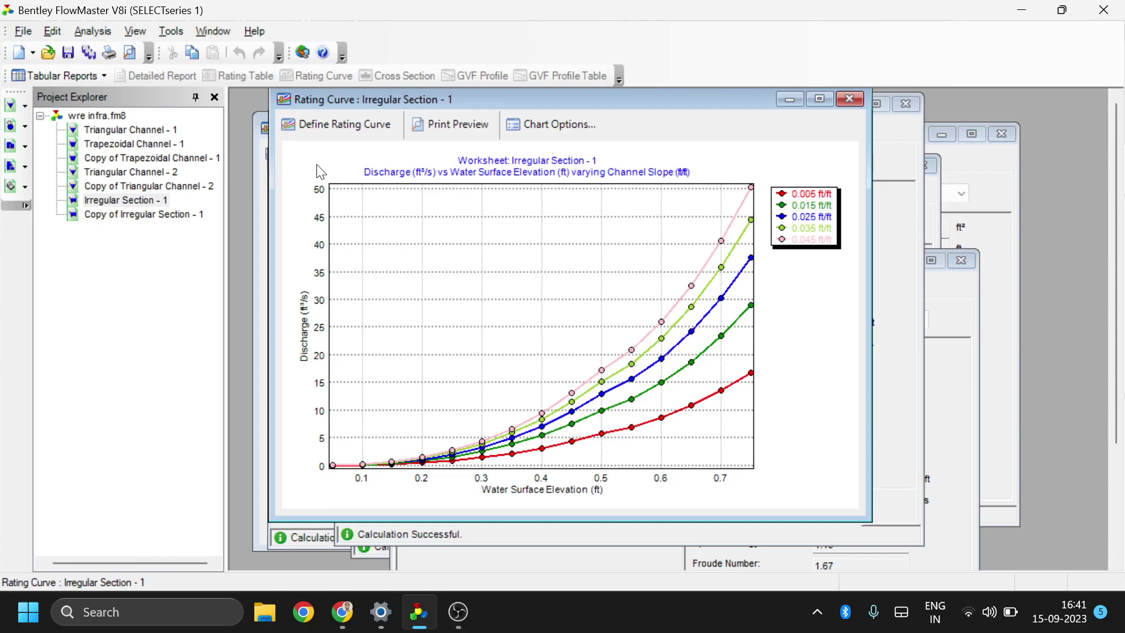
Open the Copy of Irregular Section - 1 worksheet and reposition its window so all results fit in view
double_click(101, 213)
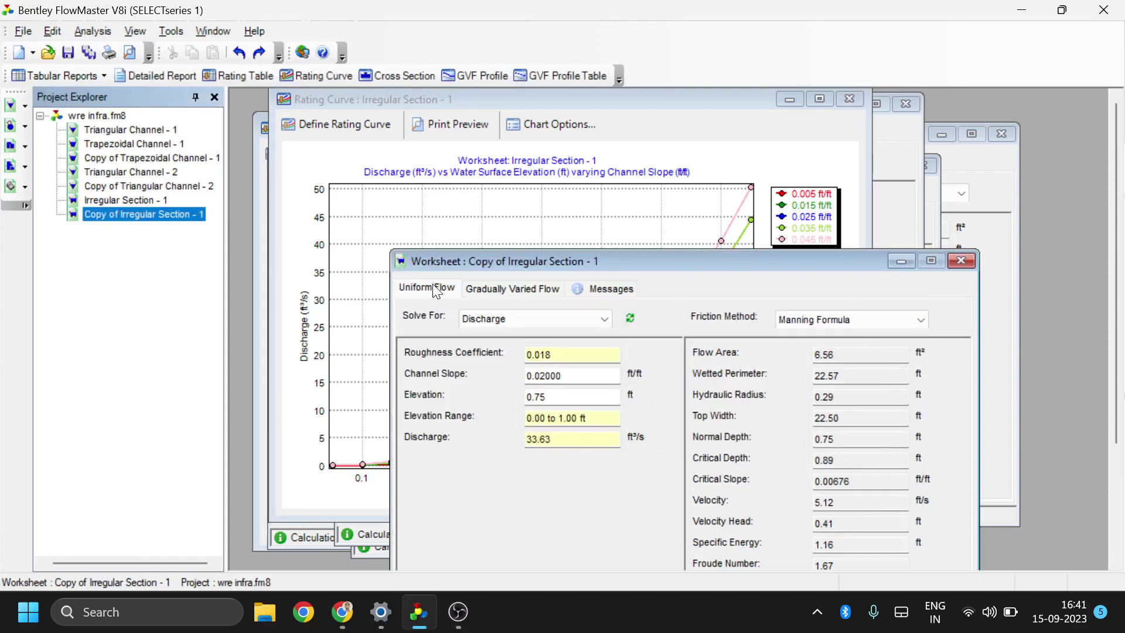
left_click_drag(614, 265, 529, 90)
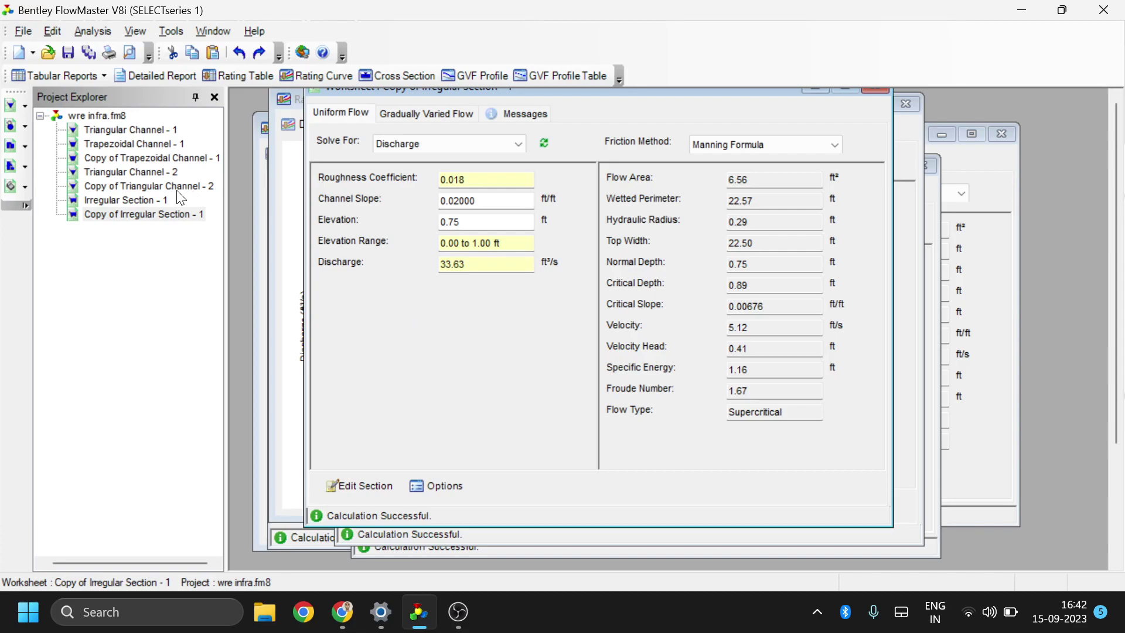
double_click(154, 200)
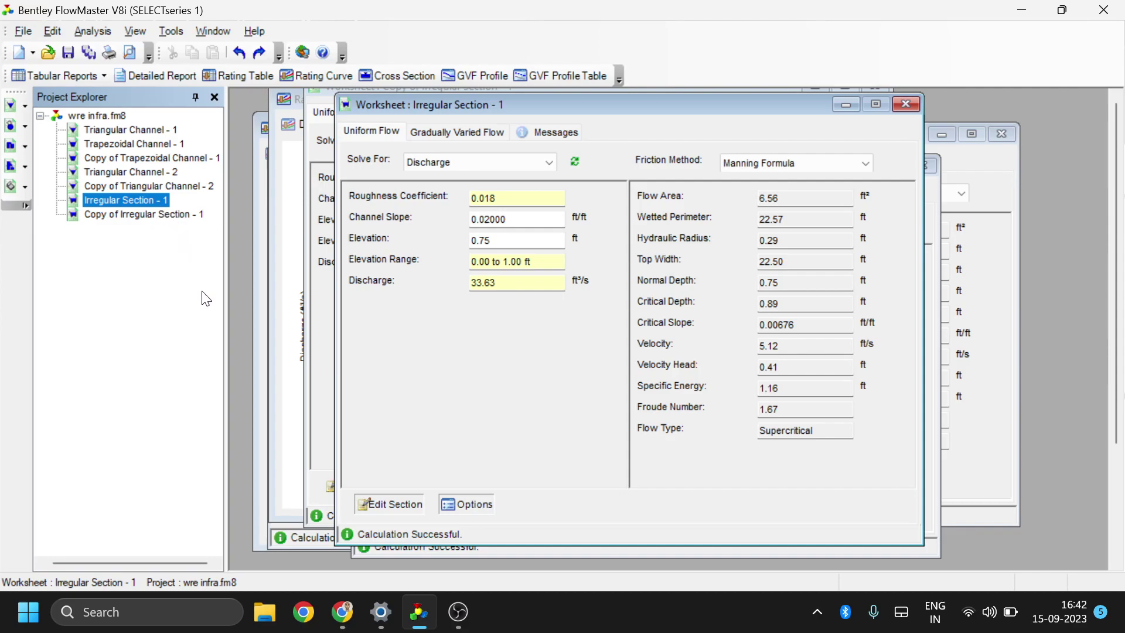
left_click(392, 504)
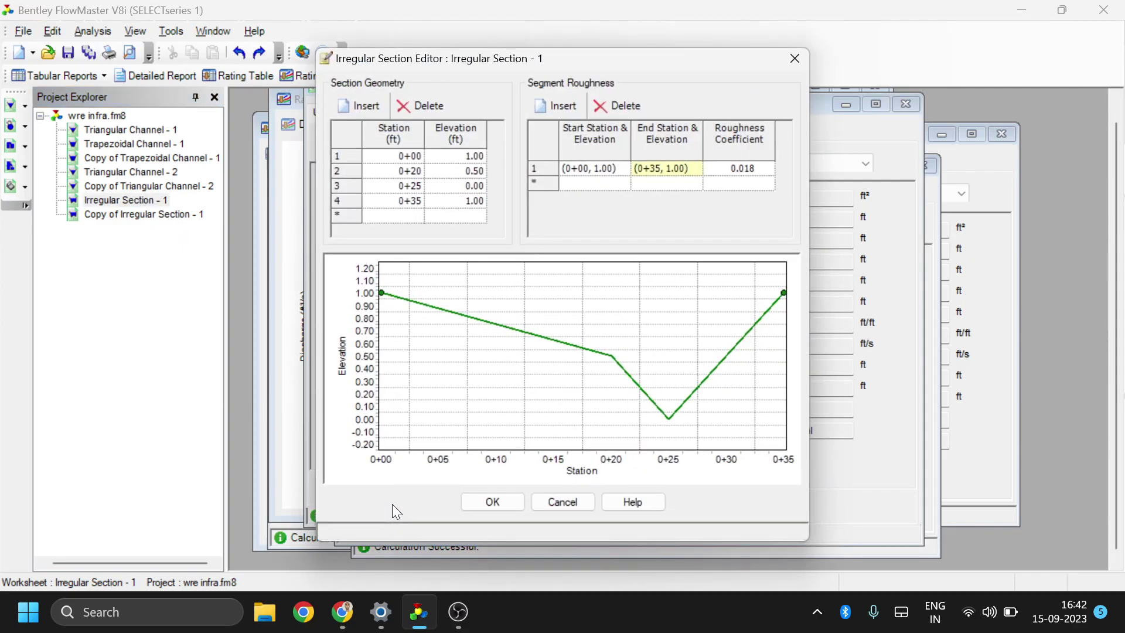
left_click(579, 185)
left_click(792, 61)
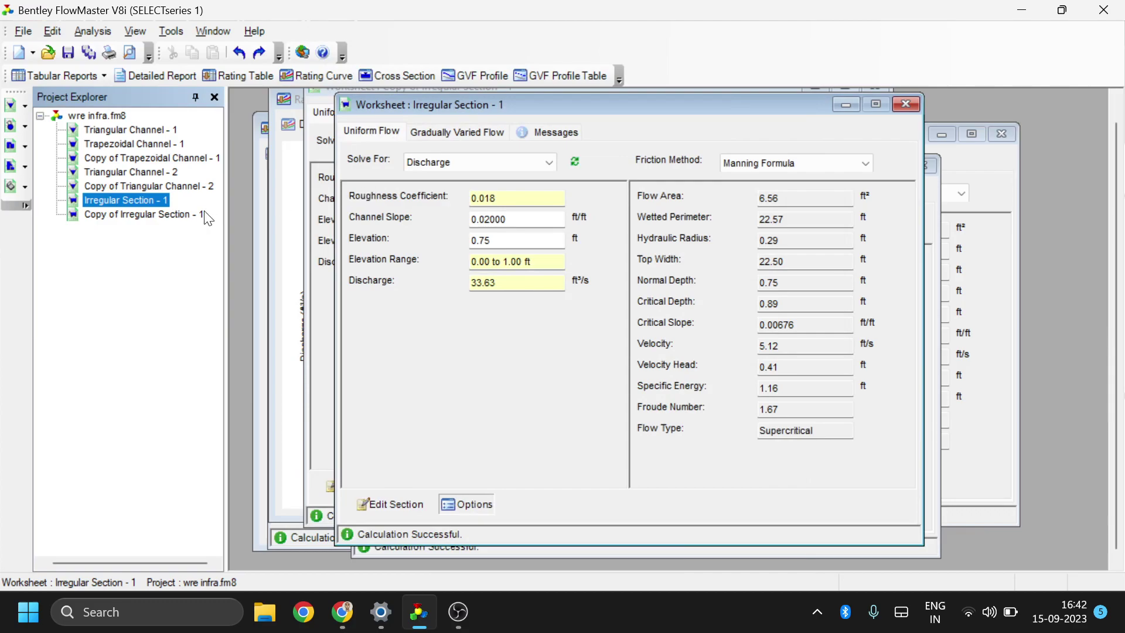
Add a second roughness segment starting at (0+25, 0.00) to the section of Copy of Irregular Section - 1
double_click(132, 218)
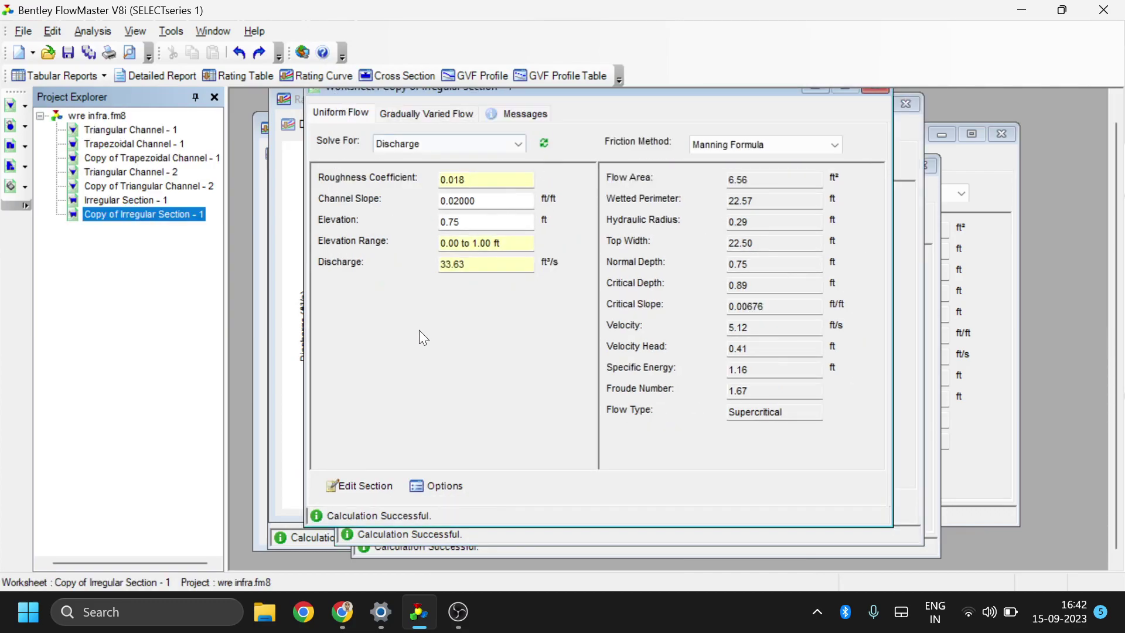
left_click(355, 481)
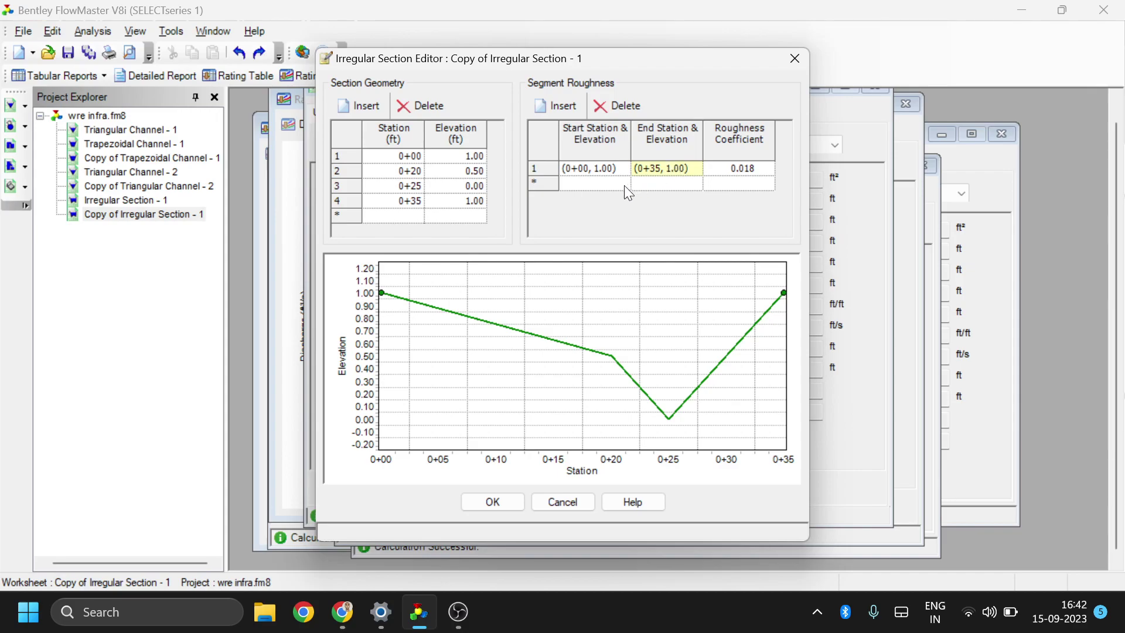
left_click(597, 184)
left_click(621, 183)
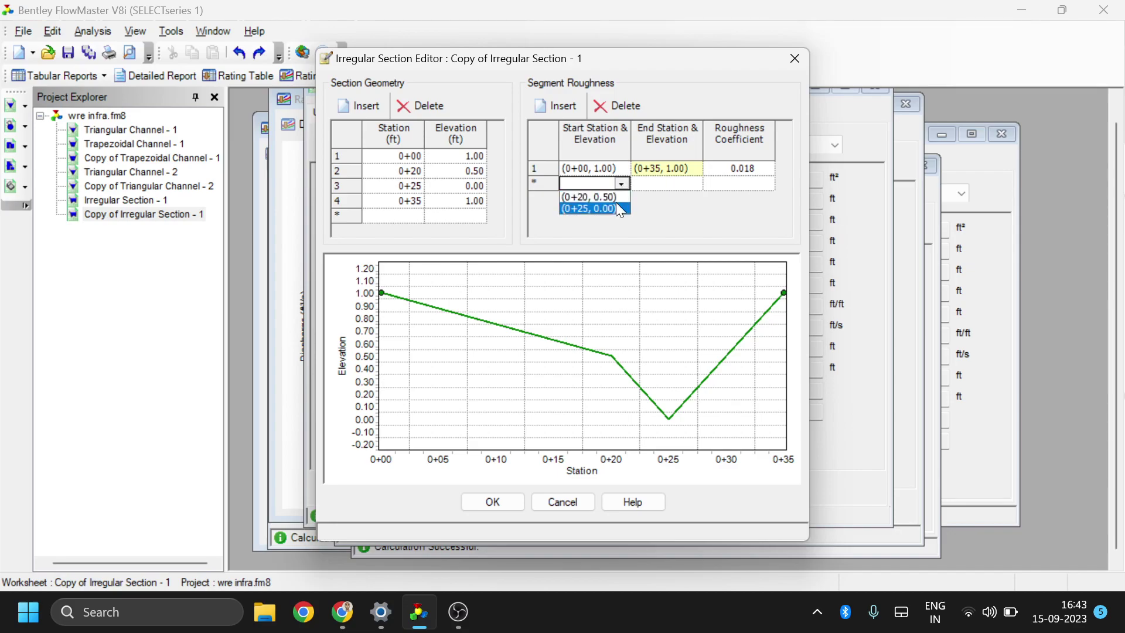
left_click(615, 208)
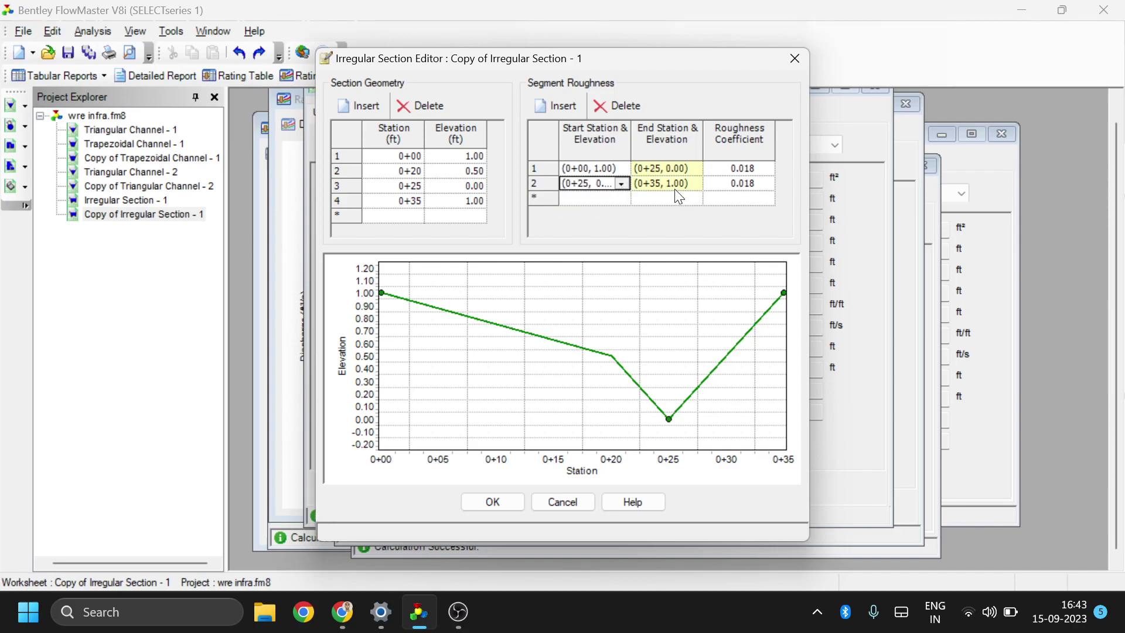
Set the second segment's roughness coefficient to 0.013 and apply the section changes
left_click(752, 184)
left_click(754, 184)
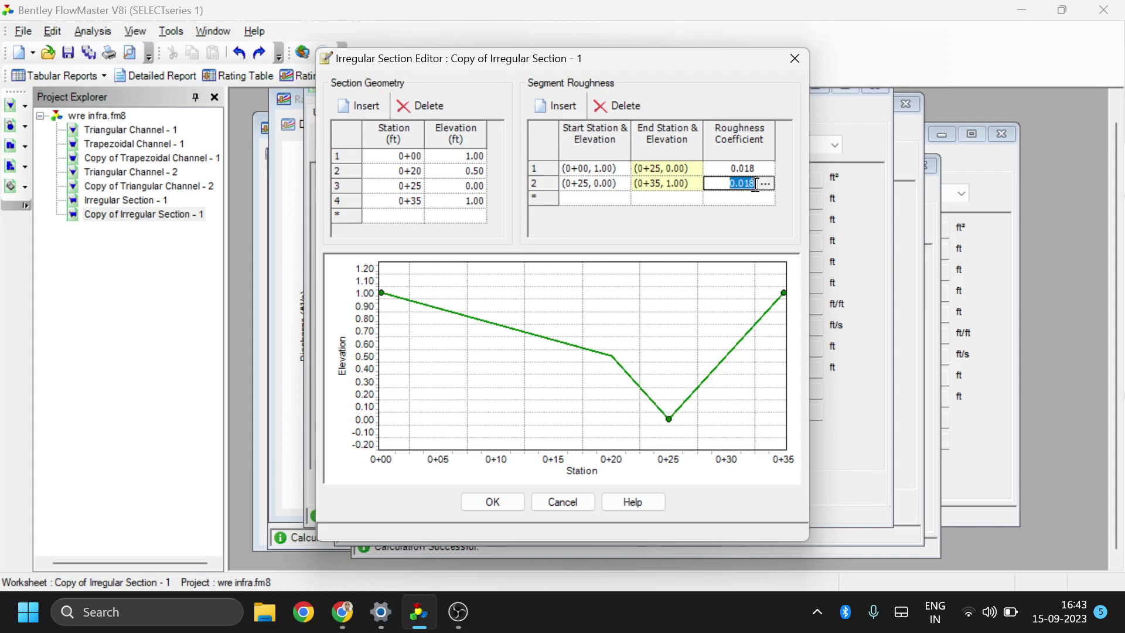
left_click(754, 185)
key("BackSpace")
type("3")
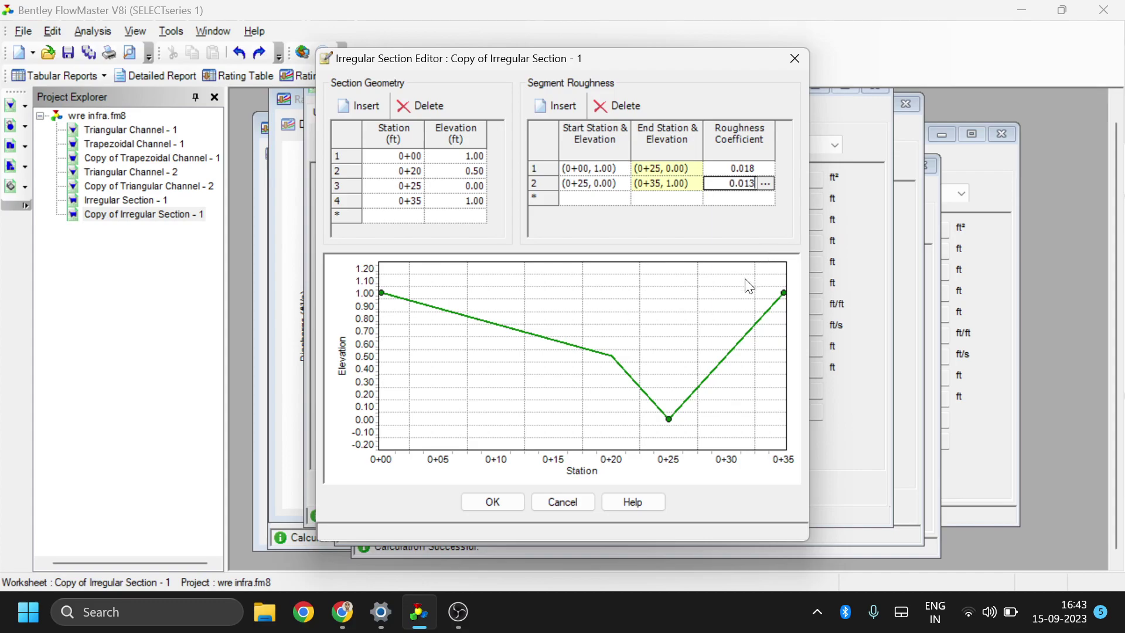
left_click(514, 502)
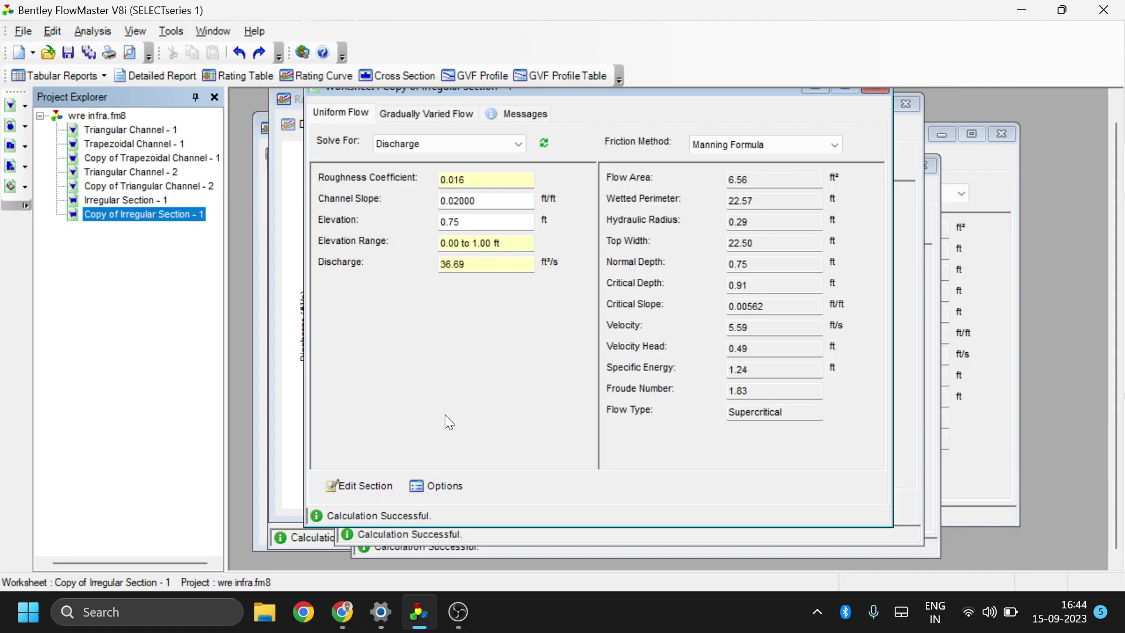
Save the project with all its open files, and close both FlowMaster and the browser tab showing the text attachment
left_click(29, 27)
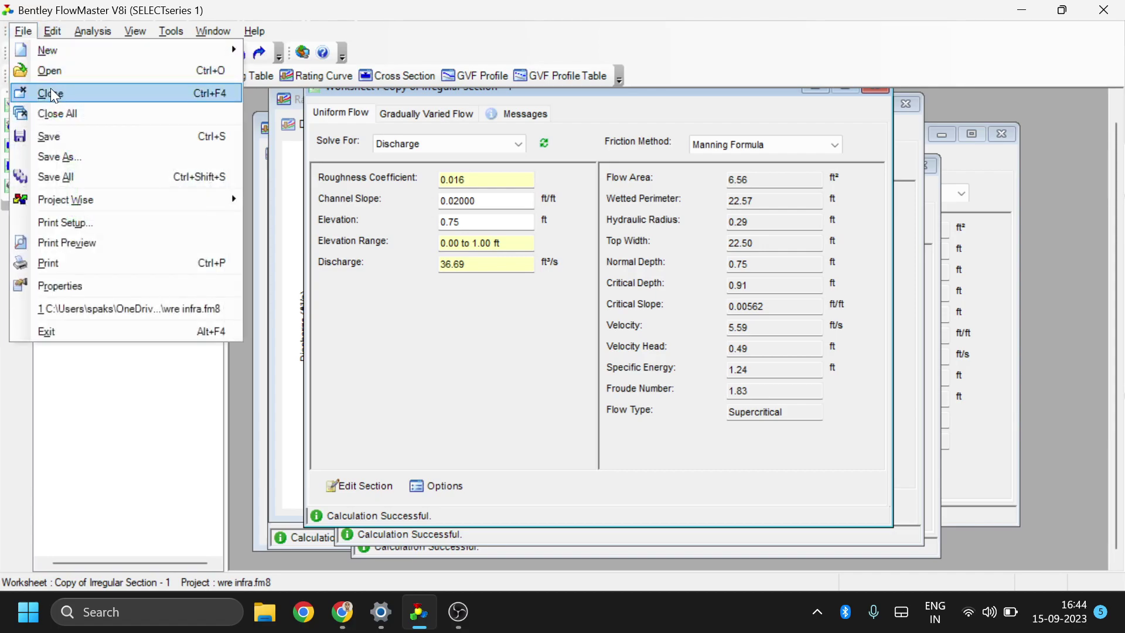
left_click(73, 132)
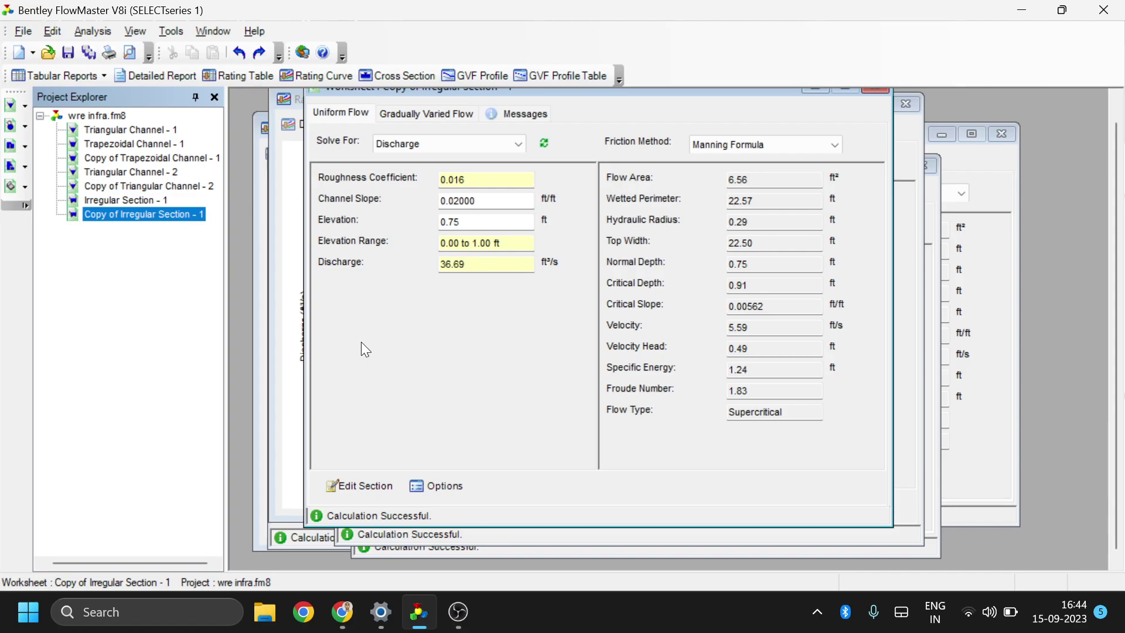
left_click(26, 34)
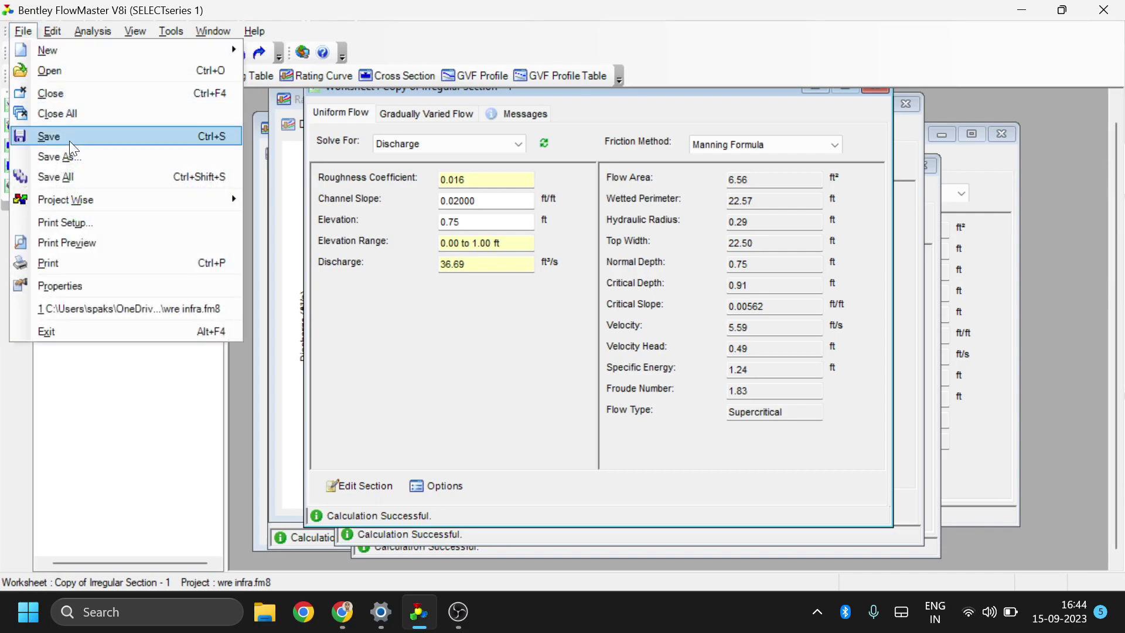
left_click(93, 176)
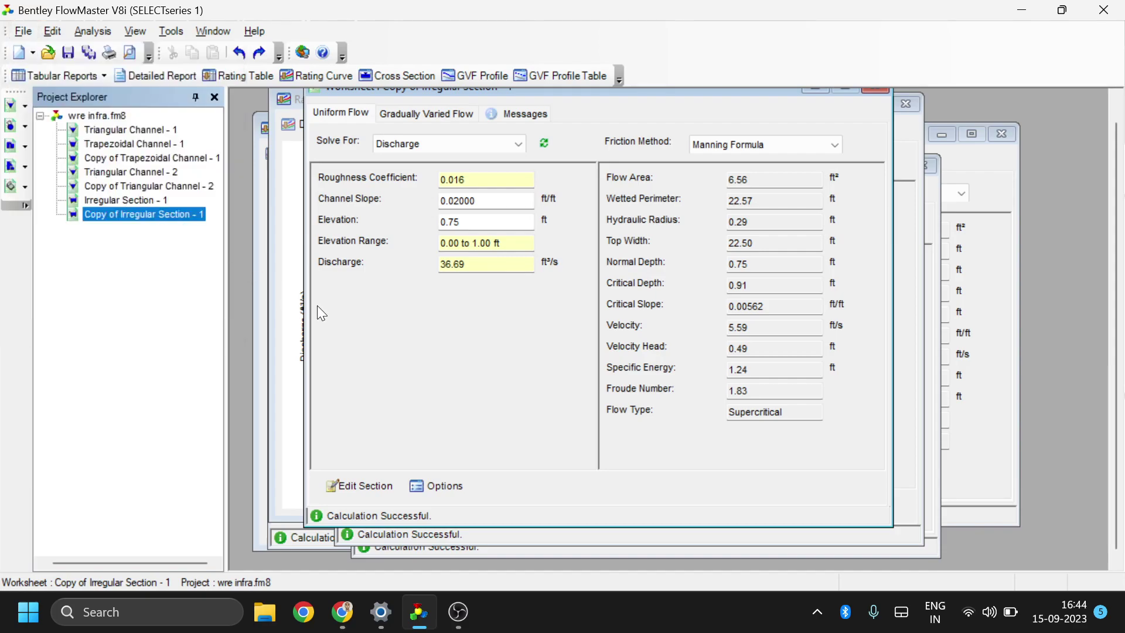
left_click(1103, 10)
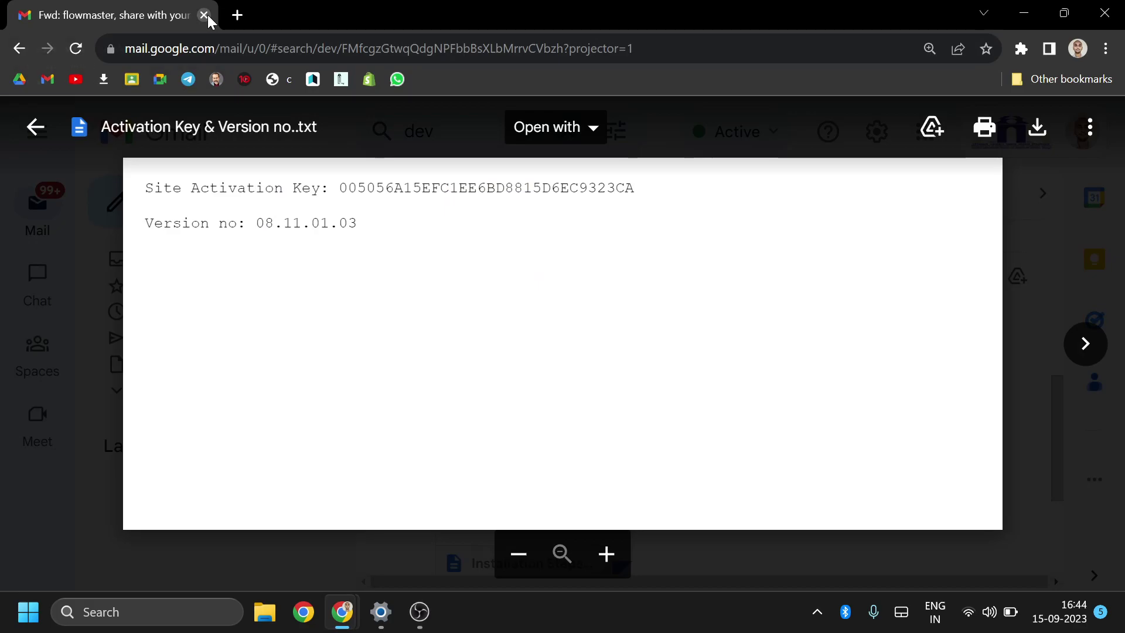
left_click(207, 16)
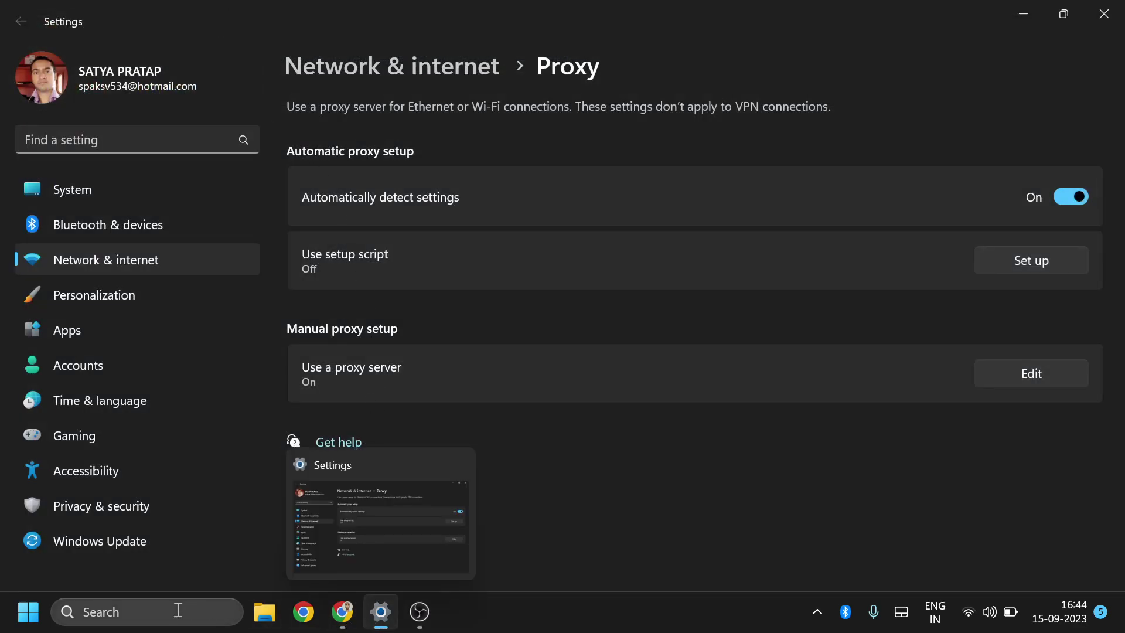
left_click(420, 611)
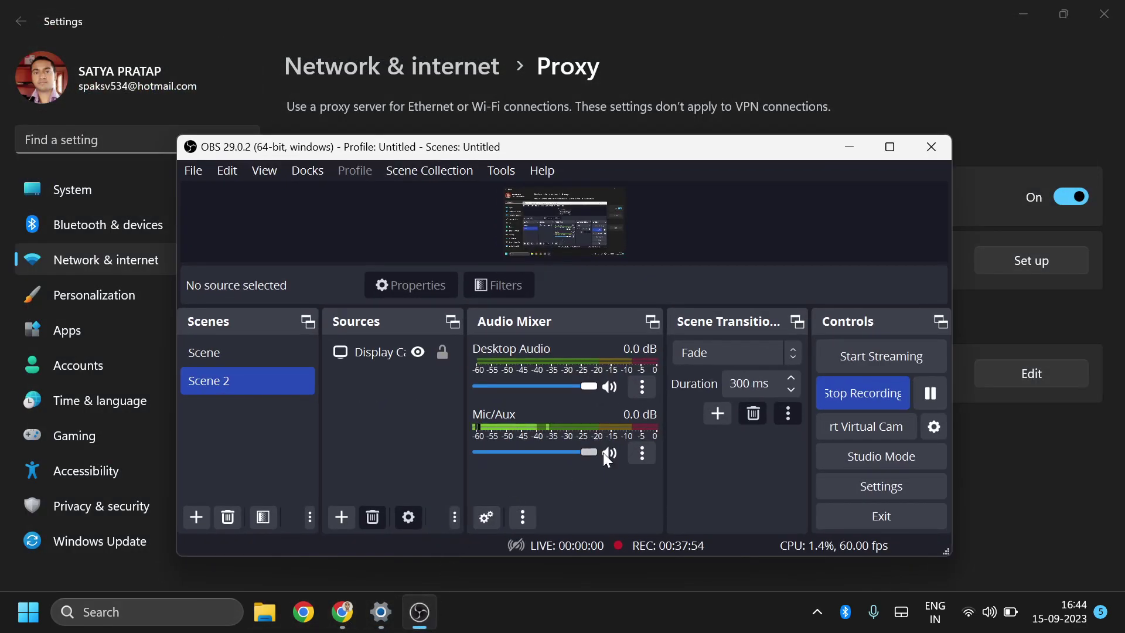
left_click(872, 399)
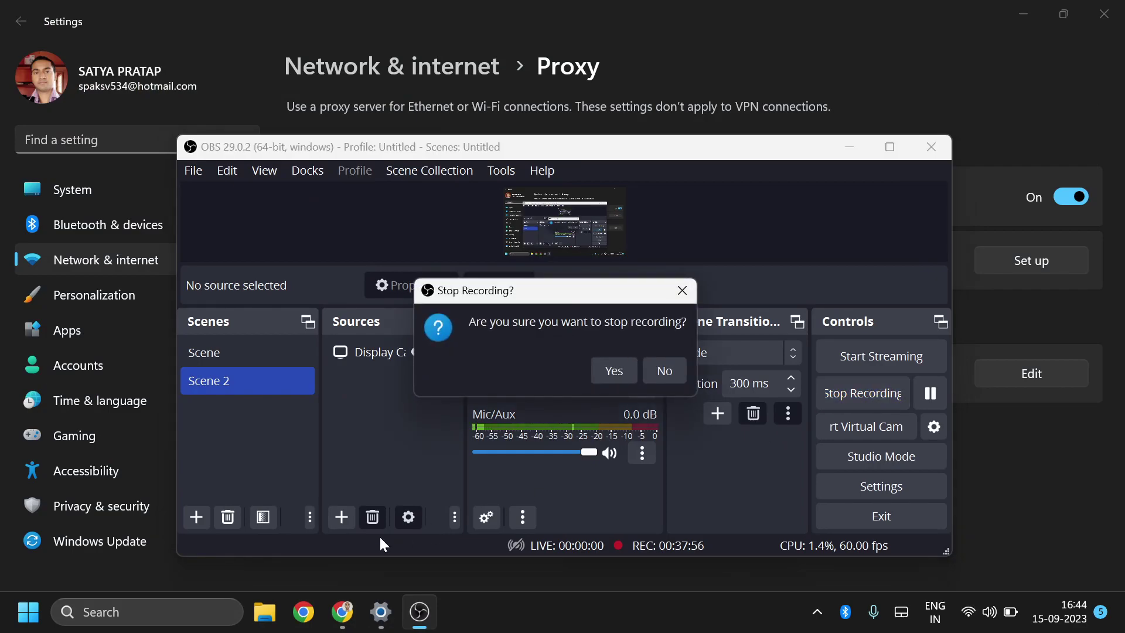
left_click(682, 291)
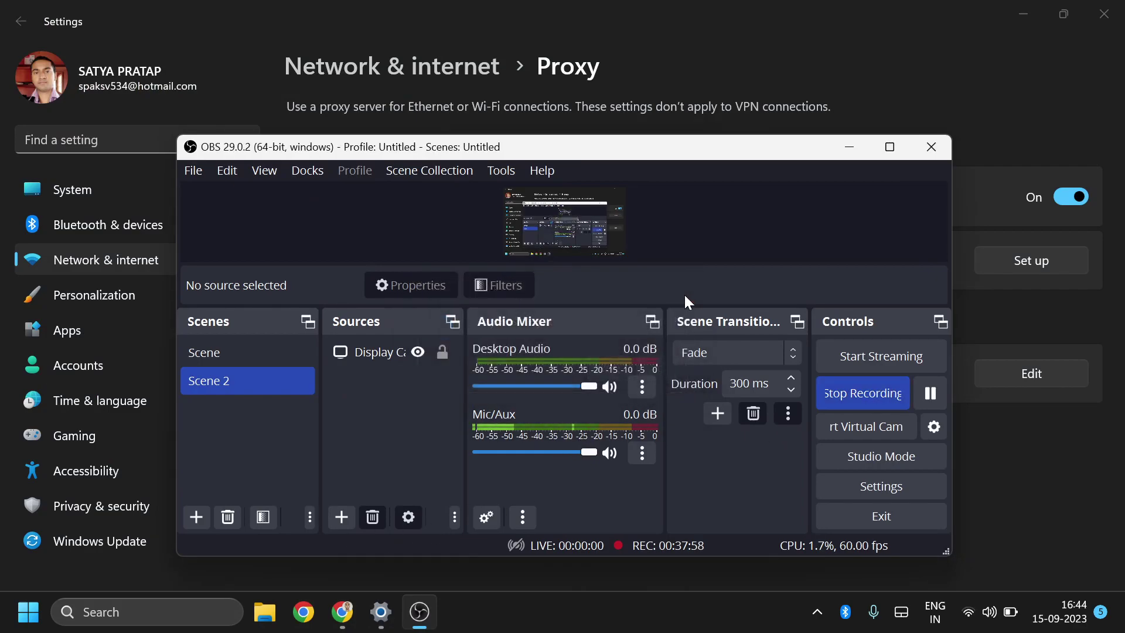